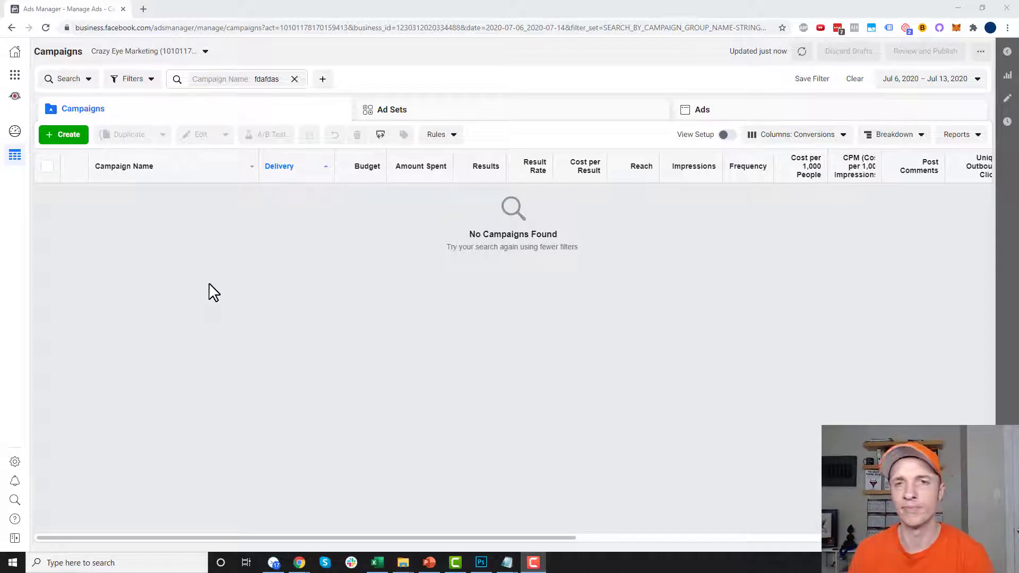
Start a new campaign, switch to quick creation and back to guided creation, and dismiss the saved draft summary
left_click(70, 140)
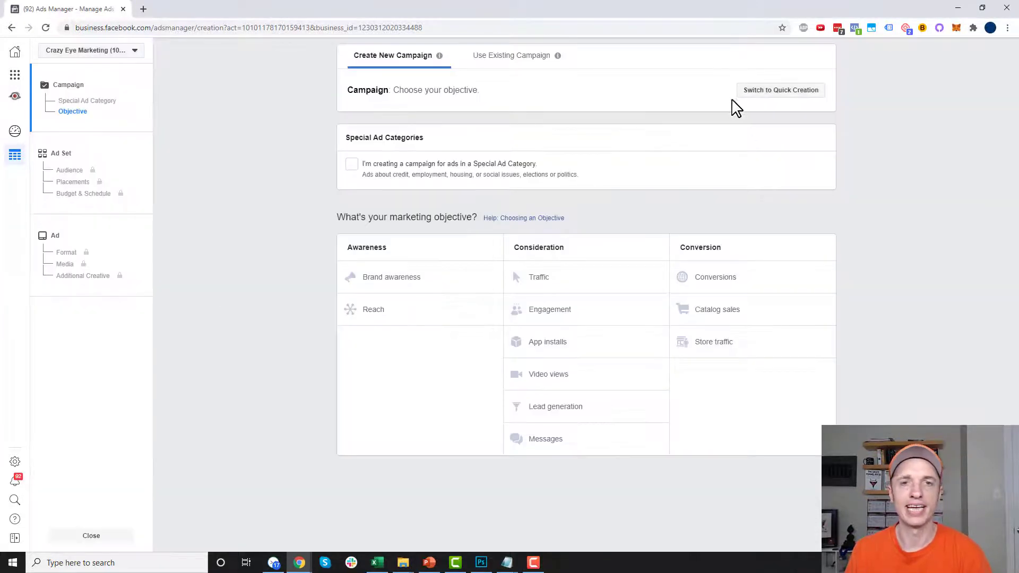
left_click(770, 93)
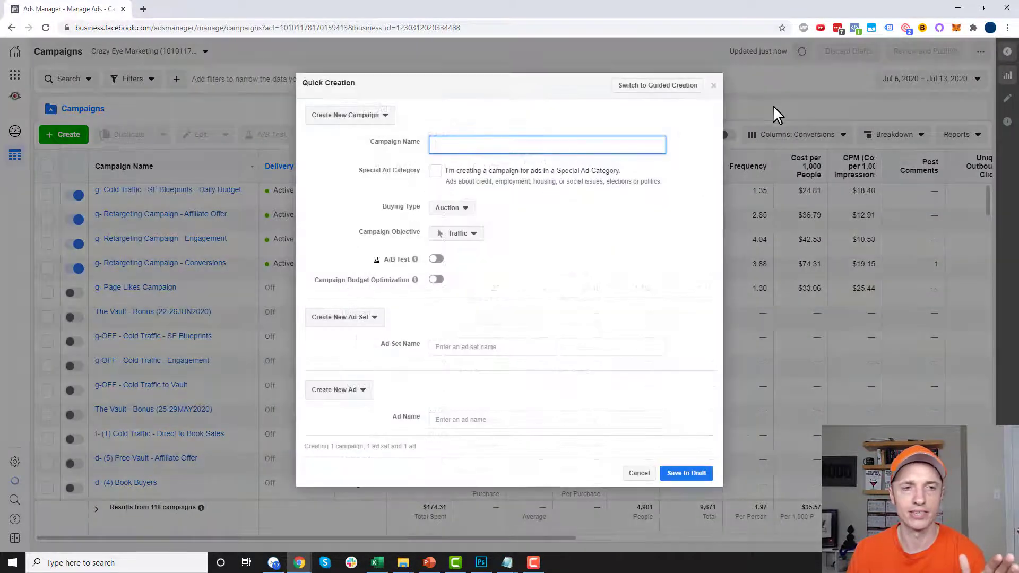
left_click(663, 92)
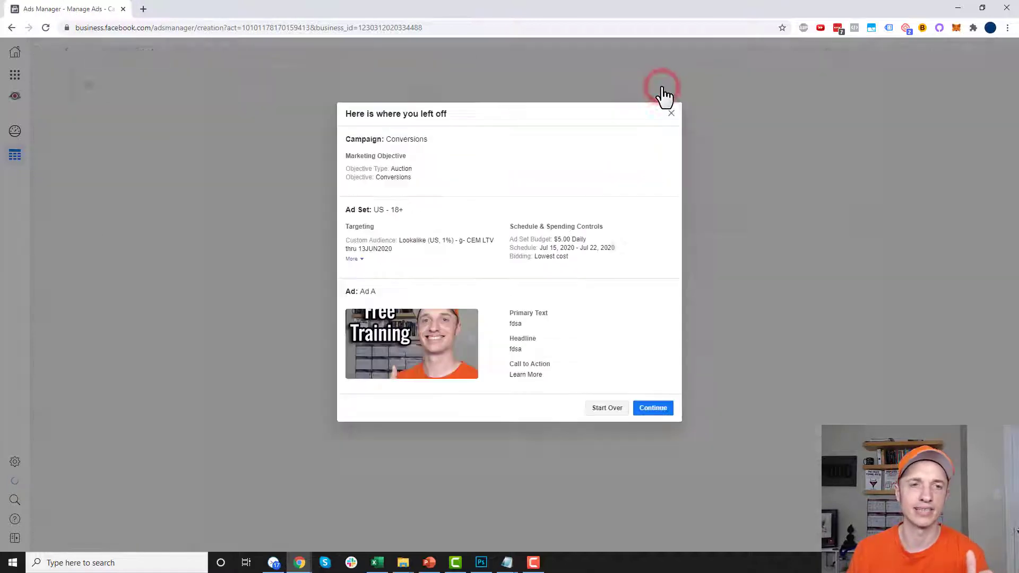
left_click(671, 114)
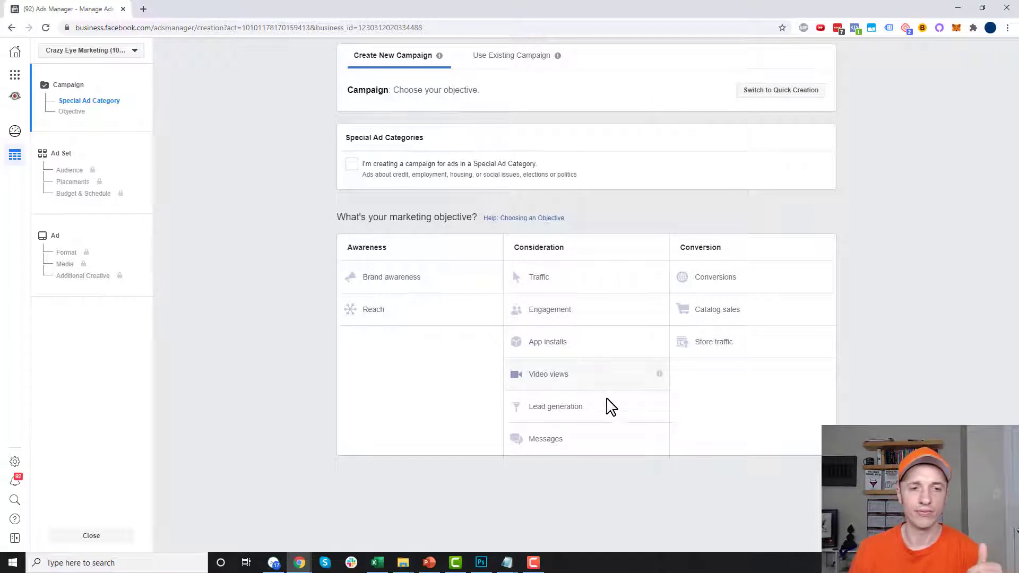
Choose the Messages marketing objective, keep the campaign name Messages, and continue to the ad set
left_click(554, 440)
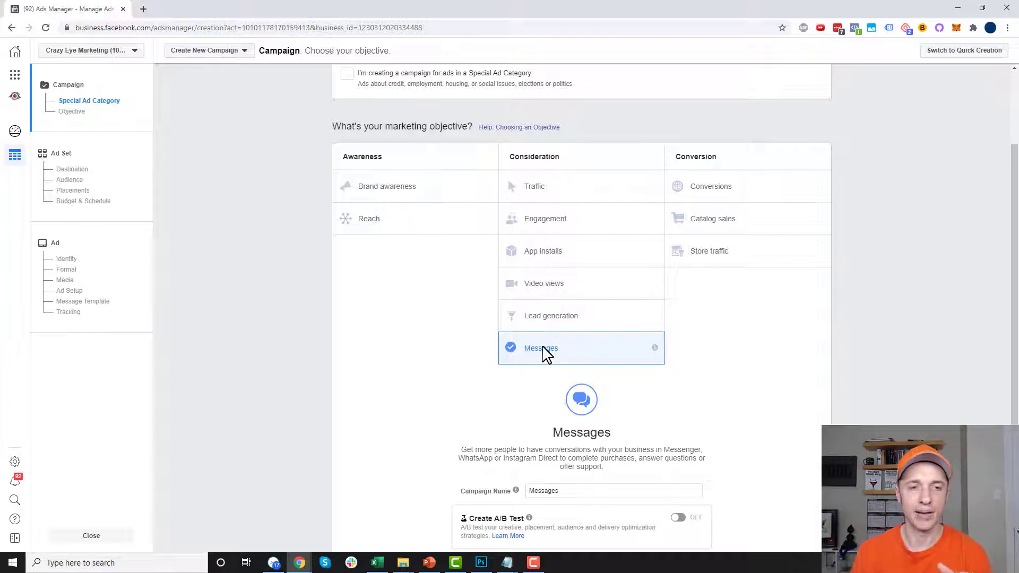
scroll(547, 355, "down", 3)
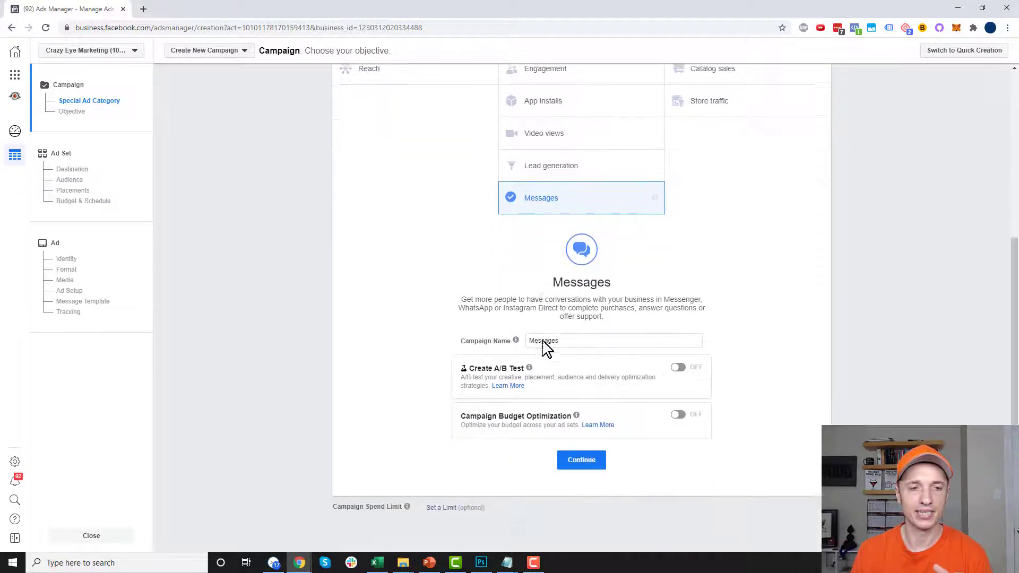
double_click(600, 340)
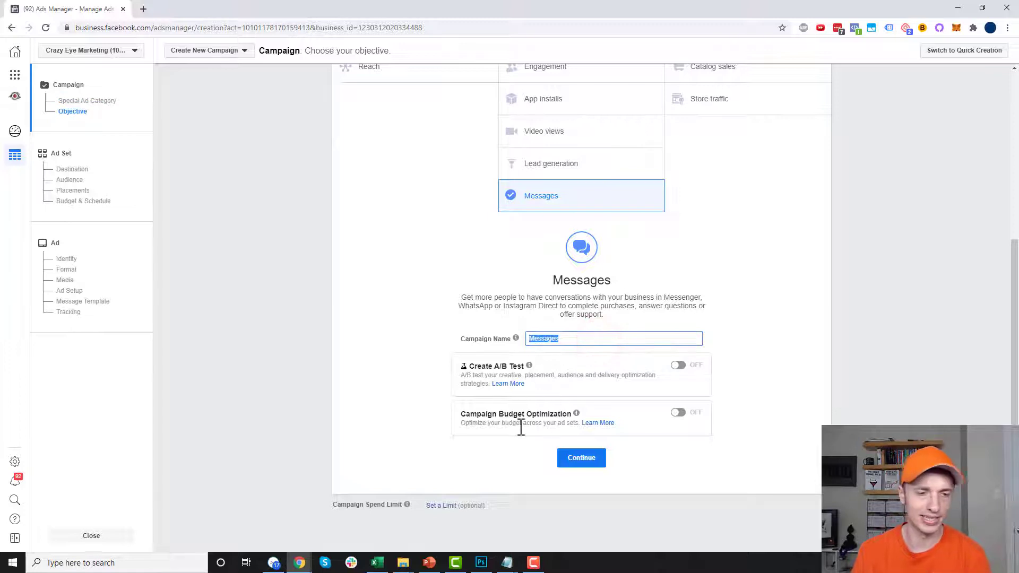
left_click(592, 470)
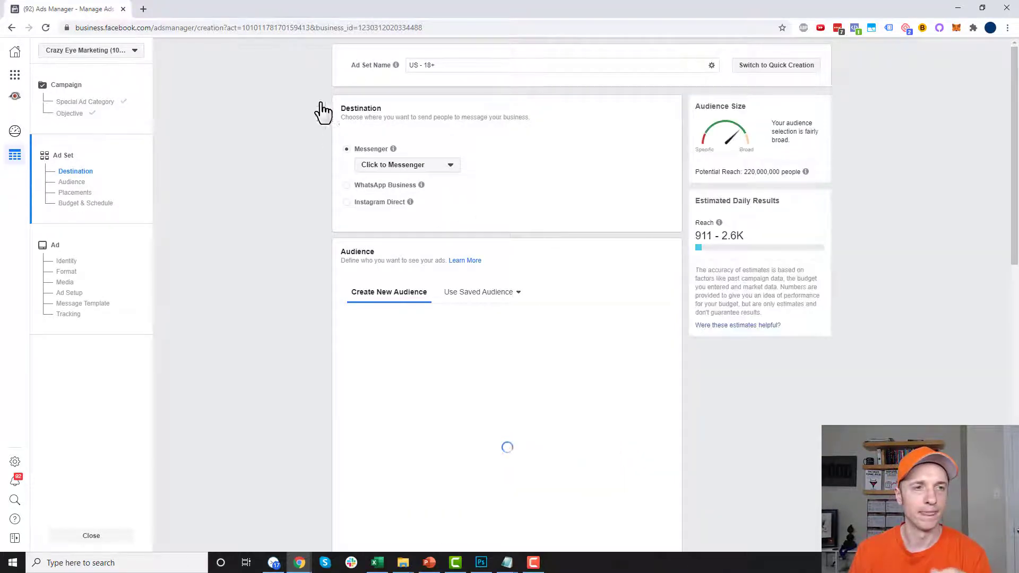
Keep the Click to Messenger destination, automatic placements, Conversations optimization and $20.00 daily budget, and continue to the ad
scroll(386, 148, "down", 1)
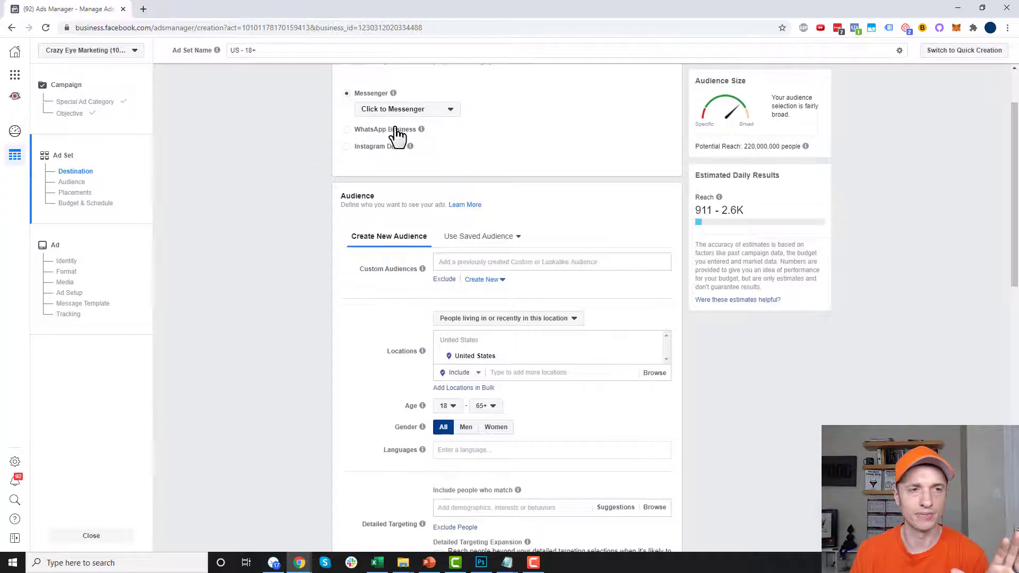
scroll(519, 255, "down", 1)
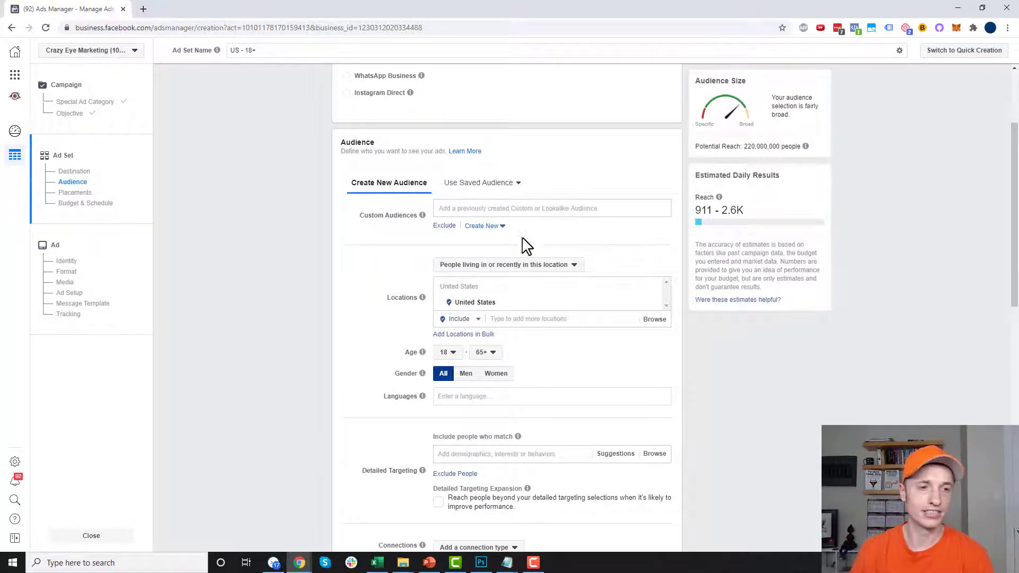
scroll(522, 255, "down", 2)
scroll(520, 262, "down", 6)
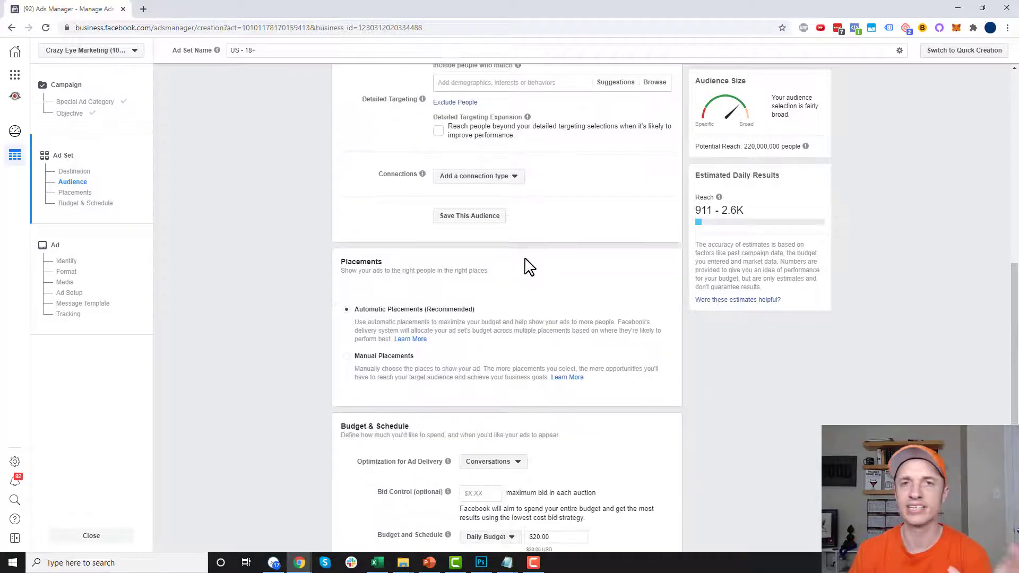
scroll(537, 275, "down", 2)
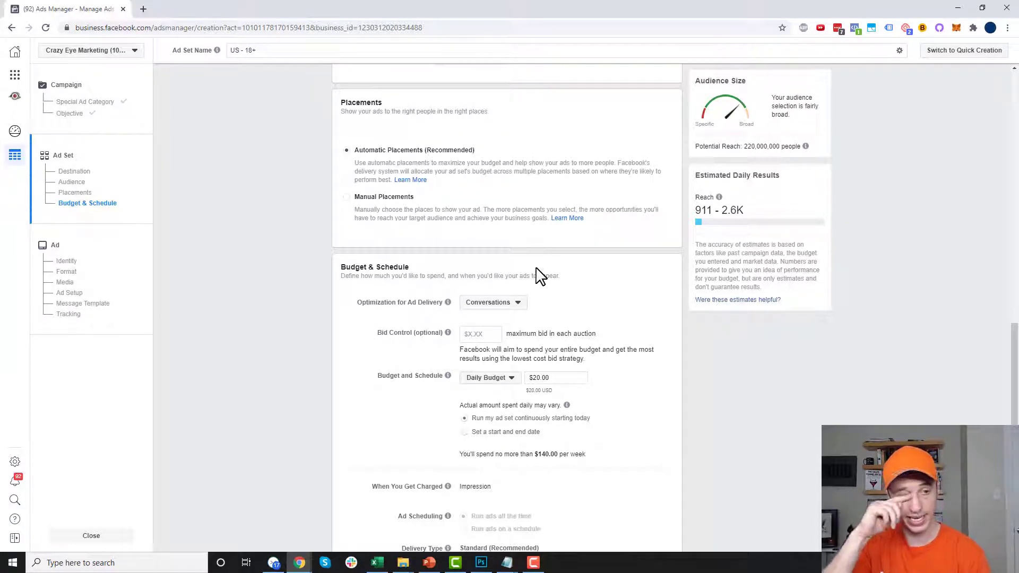
scroll(553, 296, "down", 2)
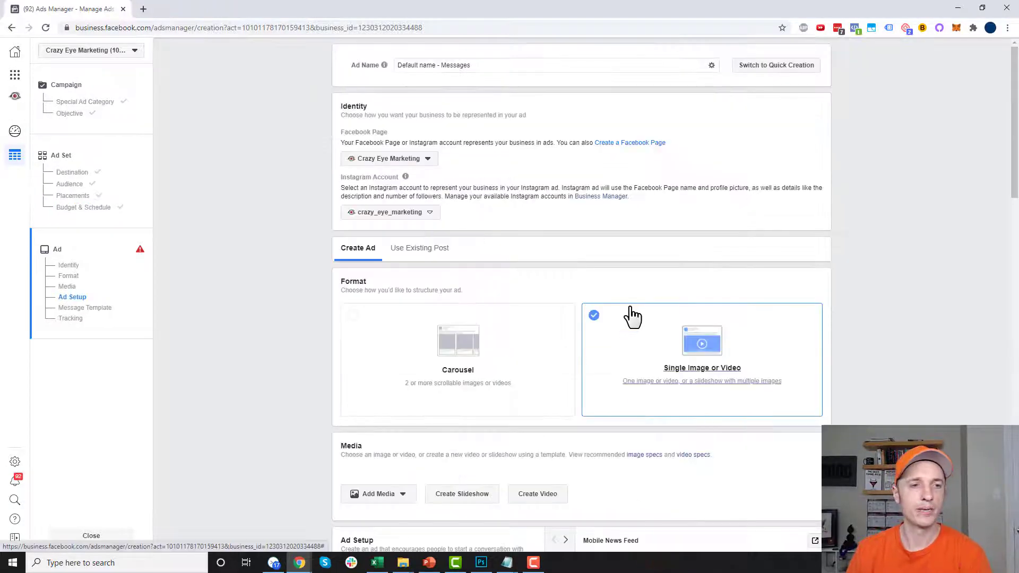
Add the 640 × 640 Weekly Drawing image from the account images as the single-image ad's media
scroll(644, 323, "down", 1)
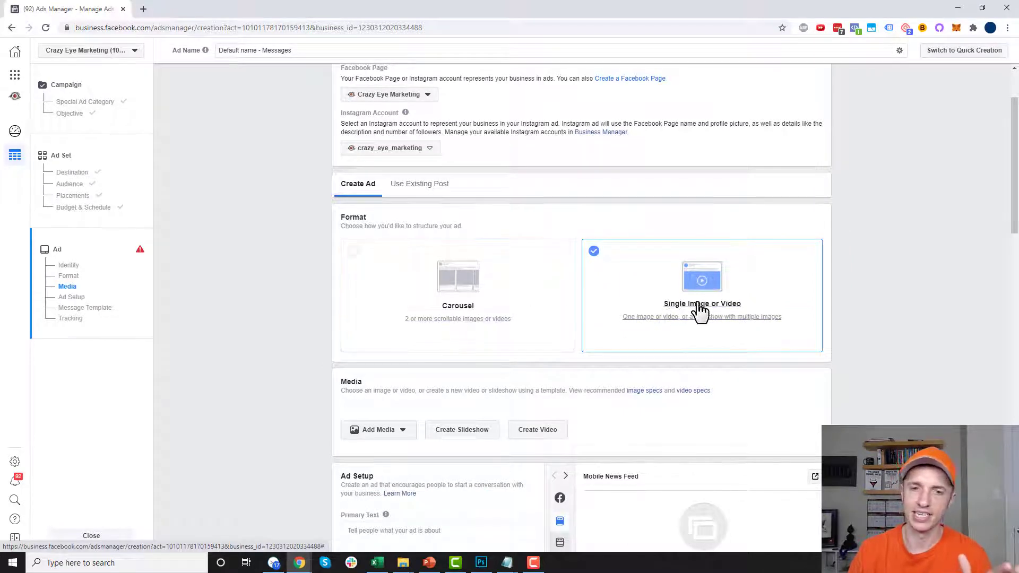
scroll(700, 308, "down", 2)
scroll(700, 312, "down", 1)
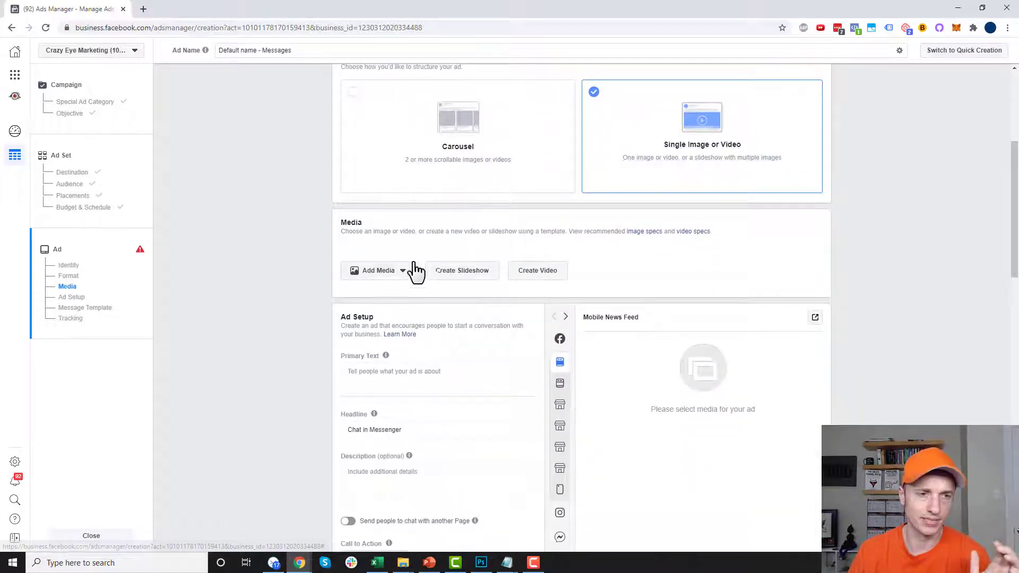
left_click(396, 277)
left_click(387, 293)
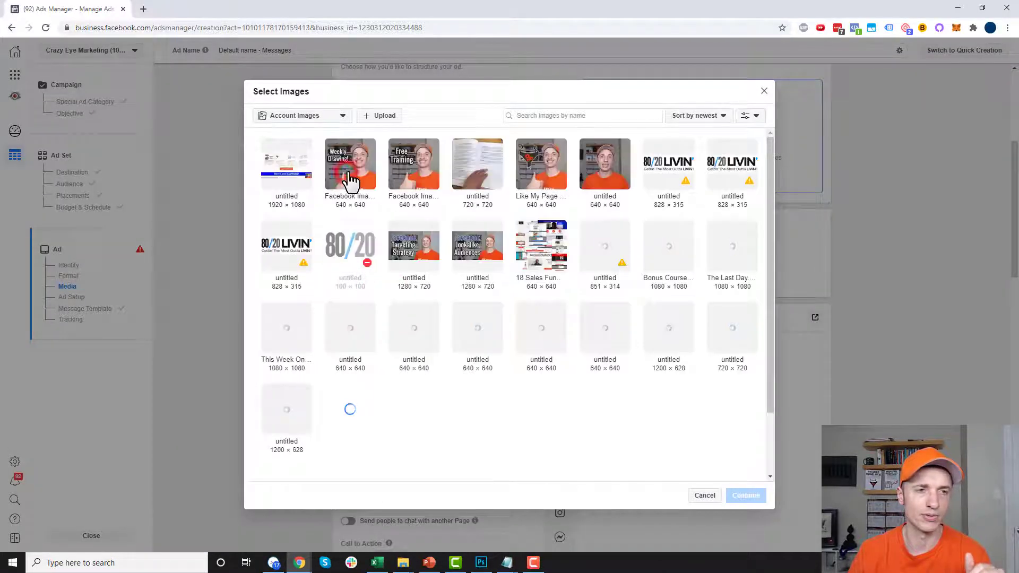
left_click(349, 183)
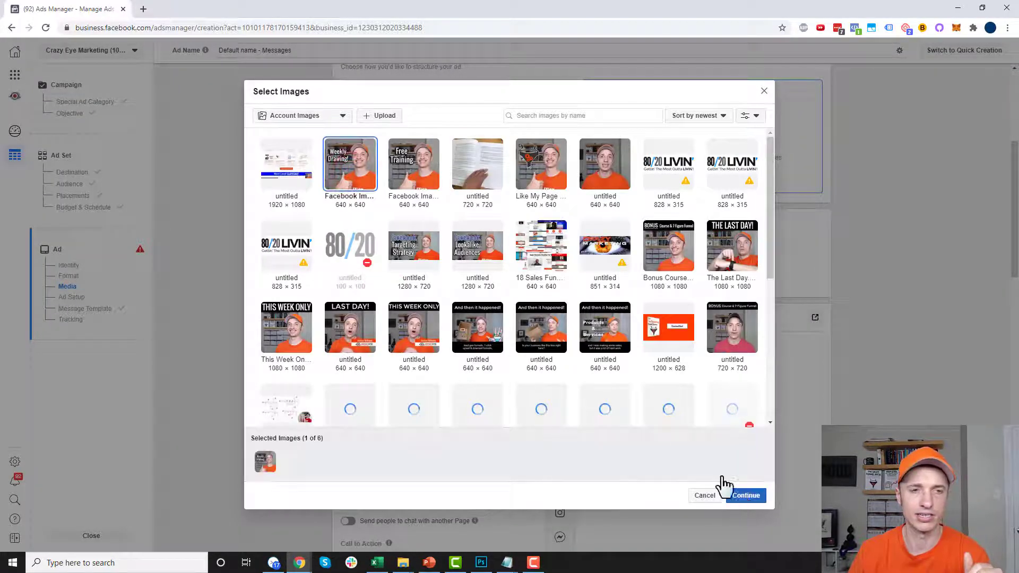
left_click(746, 496)
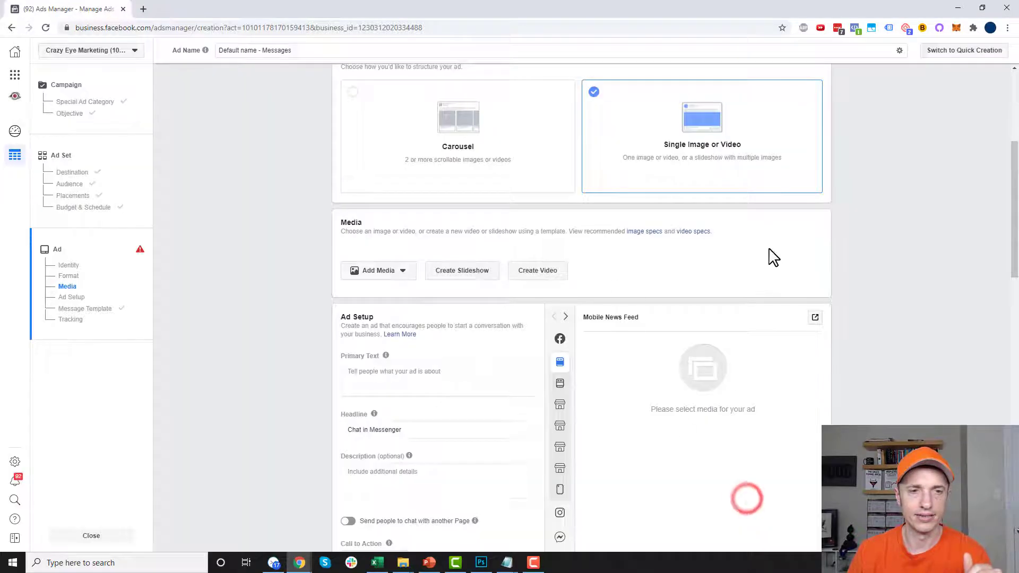
Enter "Primary Text" as the ad's primary text and "Description" as its description, keeping the headline Chat in Messenger
scroll(722, 272, "down", 6)
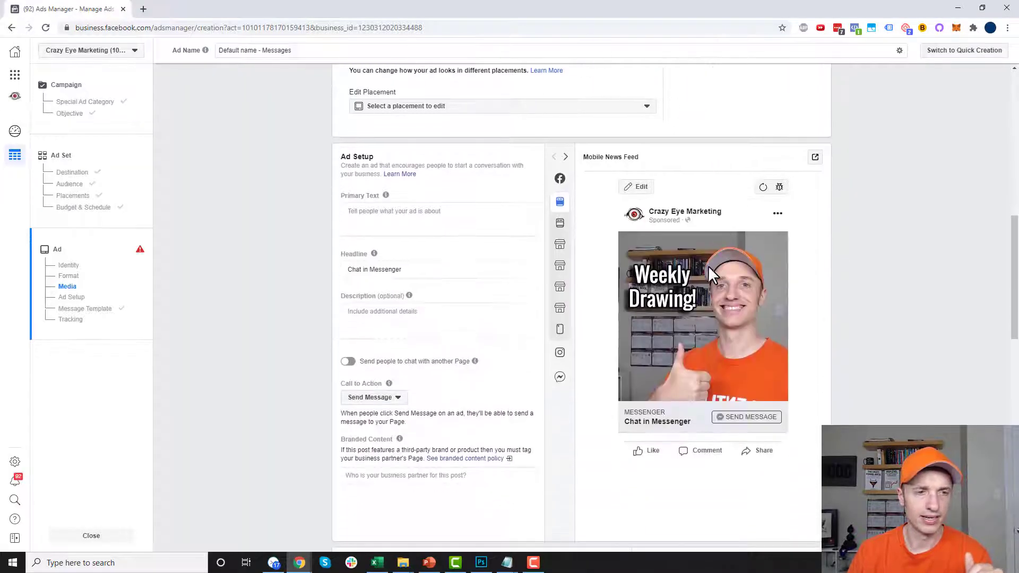
left_click(461, 218)
mouse_move(624, 278)
type("Pr")
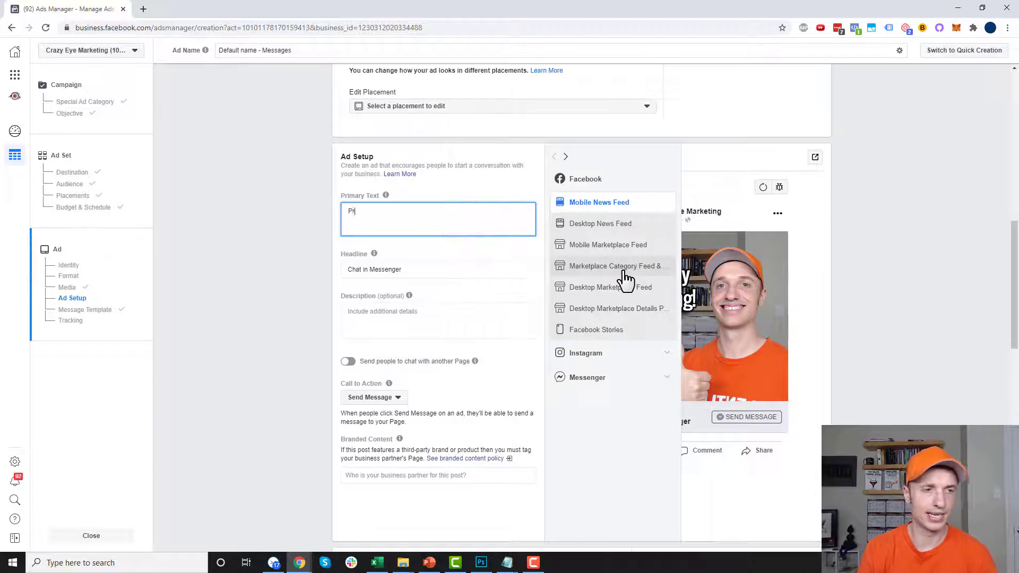
type("imary Text")
left_click(412, 244)
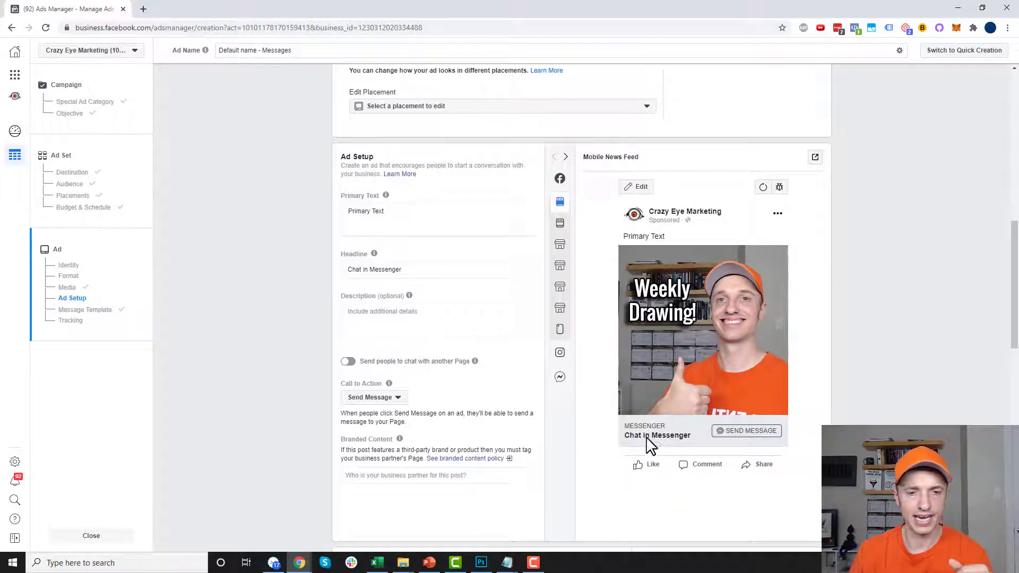
left_click_drag(439, 268, 321, 273)
left_click(395, 325)
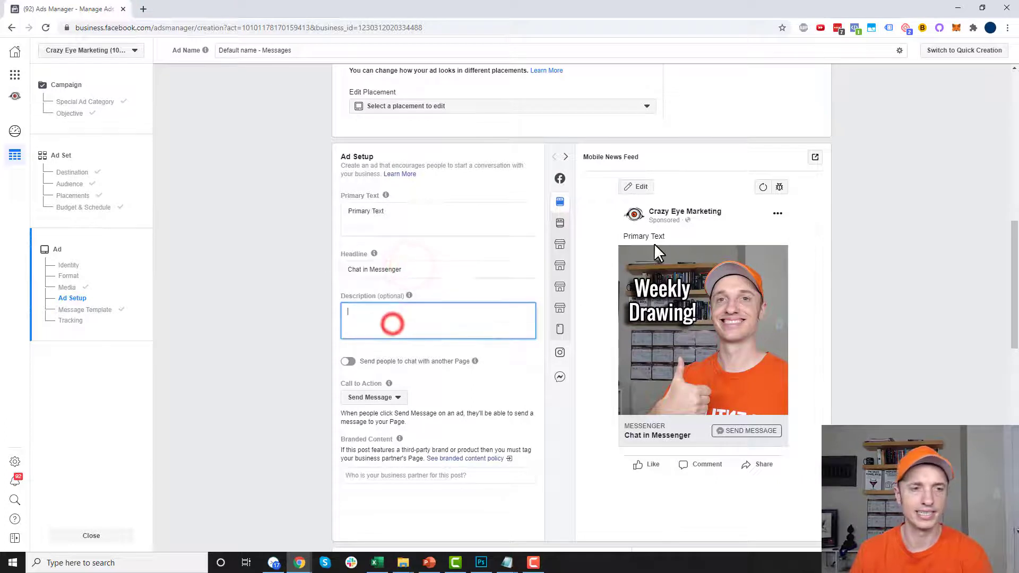
type("Description")
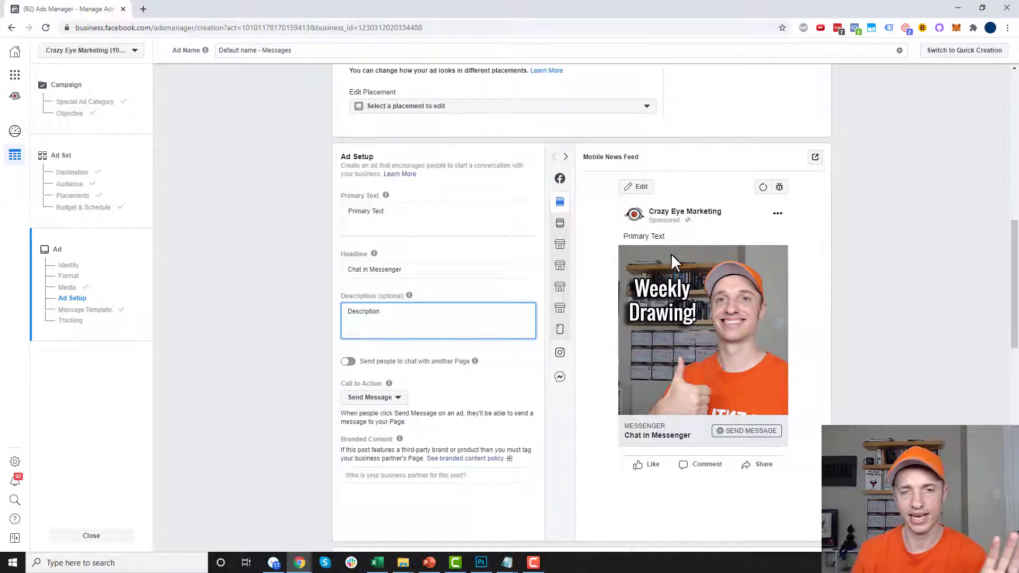
Turn on sending people to chat with another Page, and turn the option back off
scroll(676, 265, "down", 1)
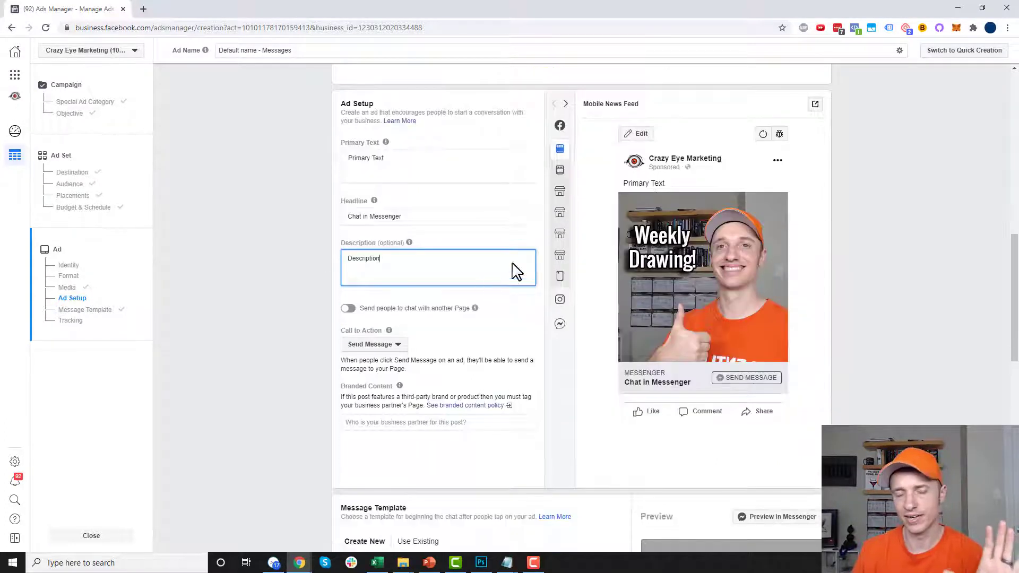
mouse_move(401, 205)
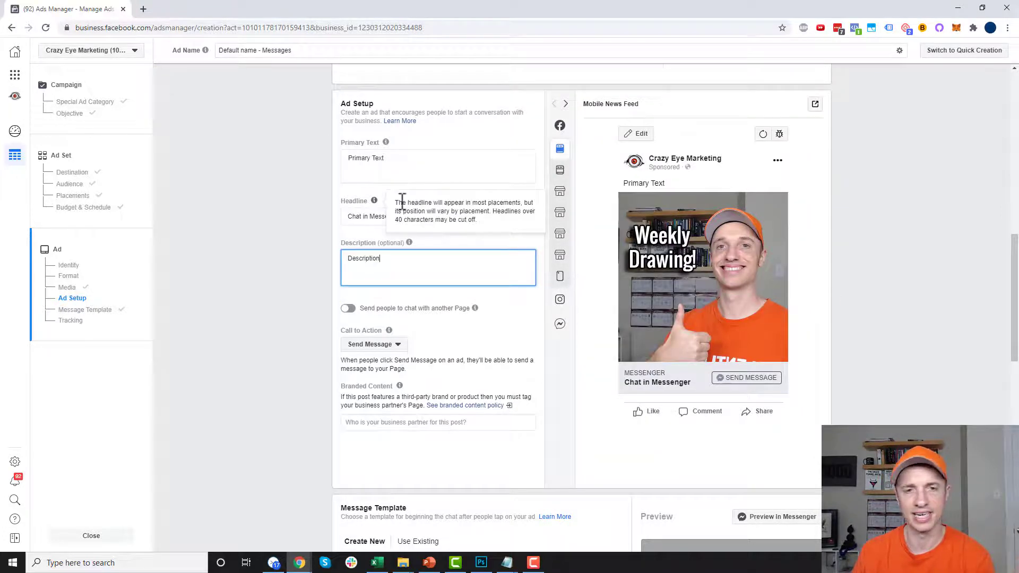
scroll(442, 246, "down", 1)
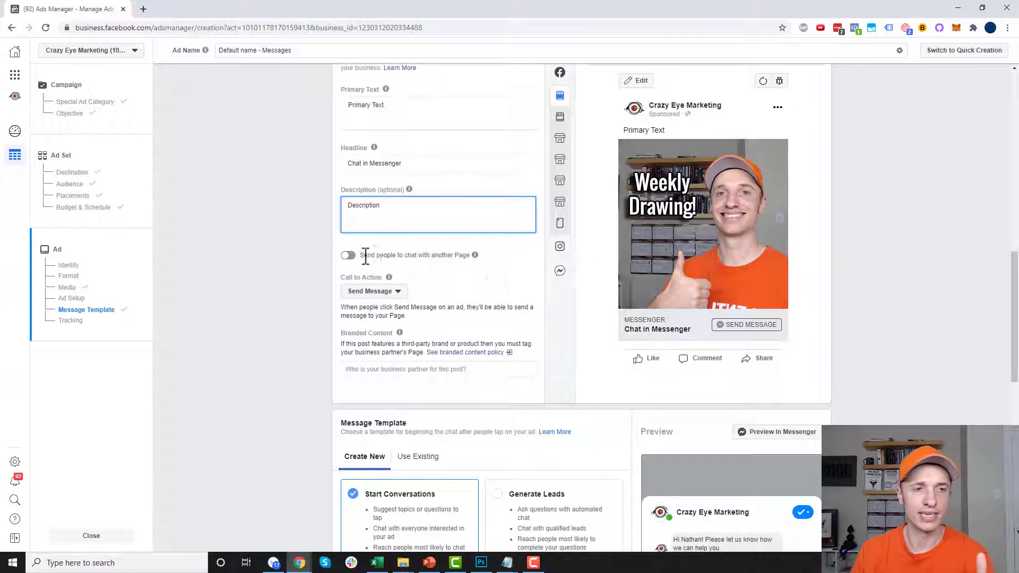
triple_click(363, 256)
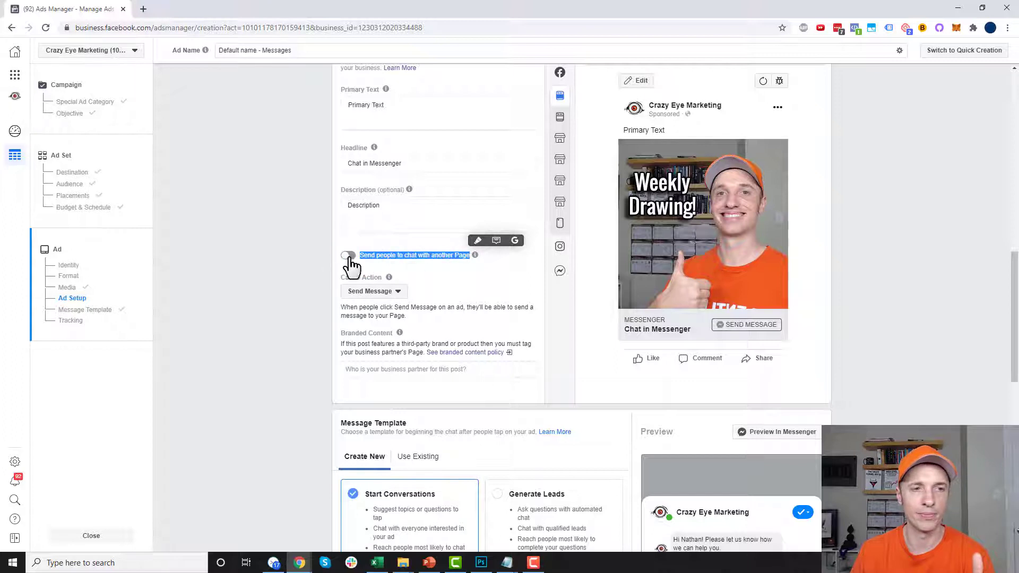
left_click(349, 255)
left_click(347, 255)
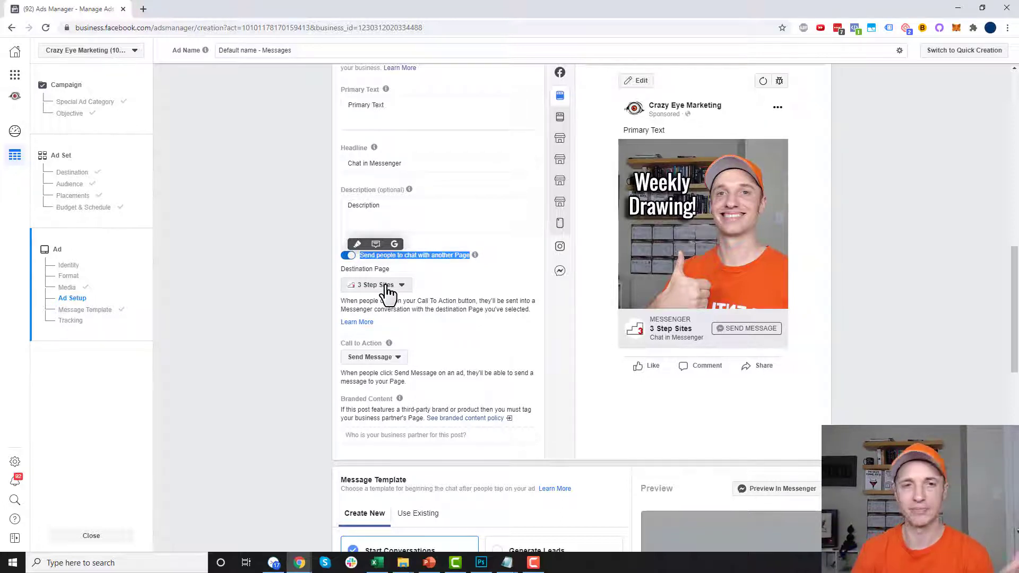
left_click(349, 256)
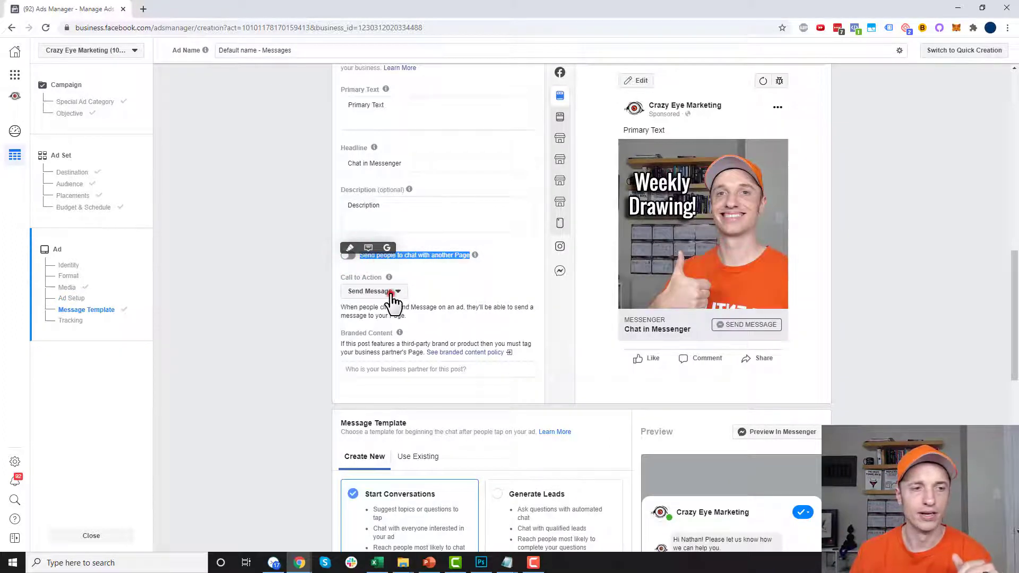
Select Send Message as the ad's call to action
left_click(391, 292)
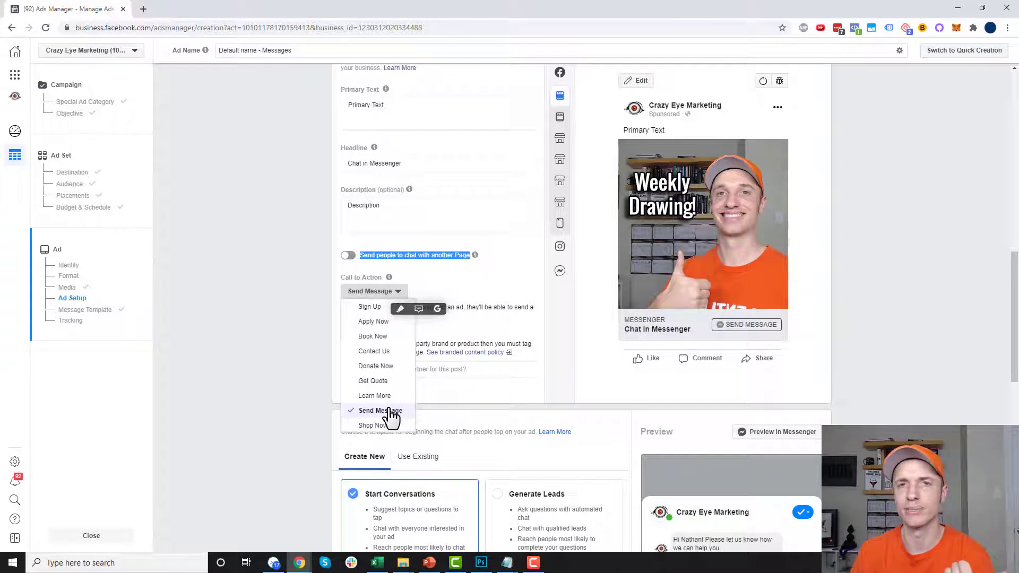
left_click(388, 412)
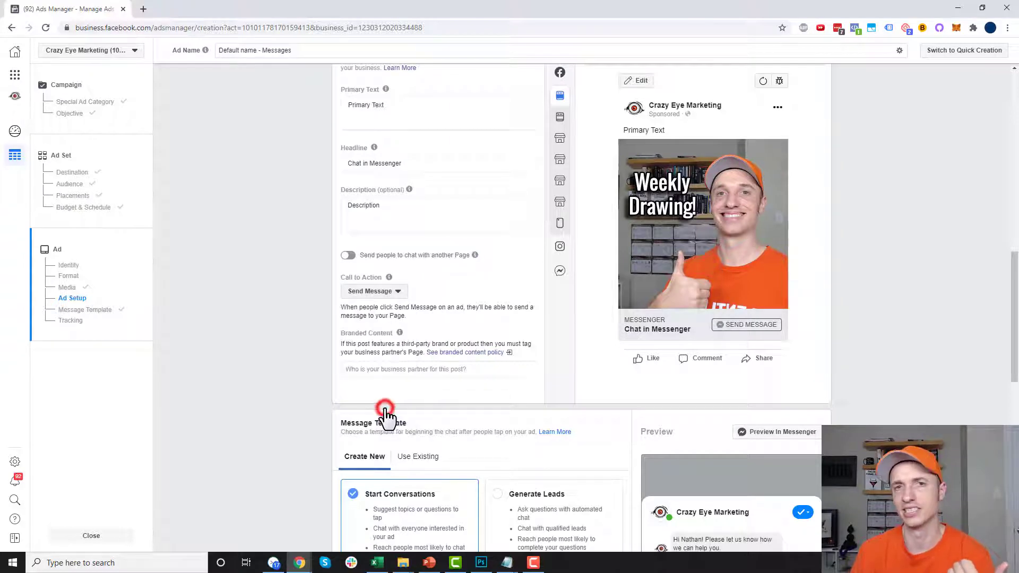
left_click(275, 401)
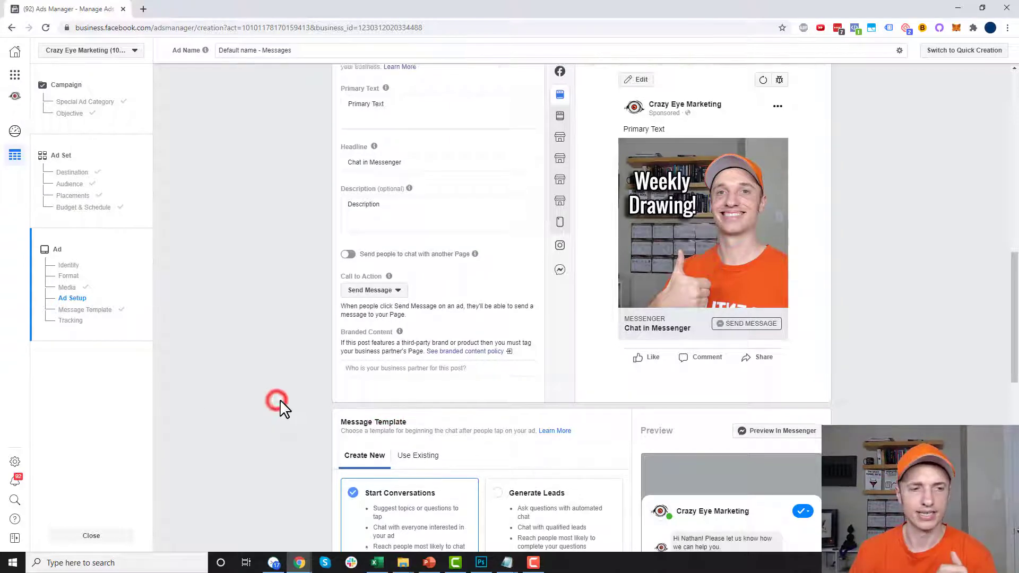
Choose Generate Leads as the type of new message template for the ad
scroll(275, 402, "down", 5)
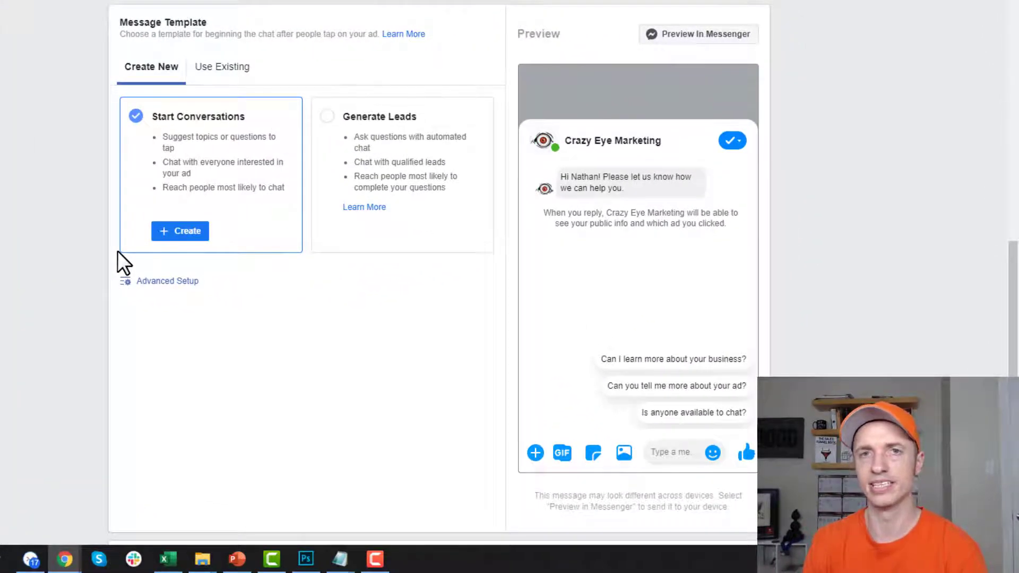
scroll(412, 209, "down", 1)
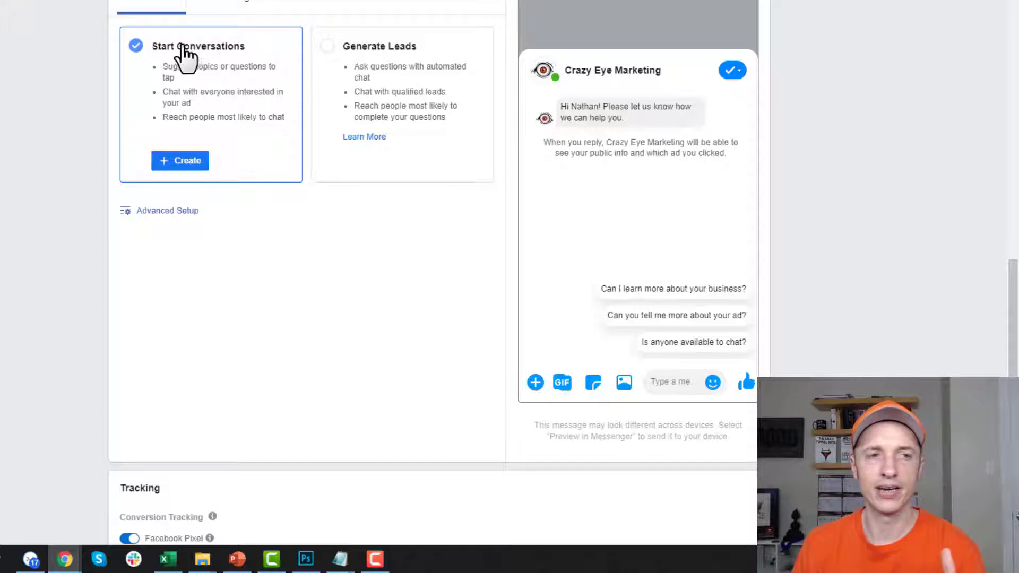
left_click(382, 45)
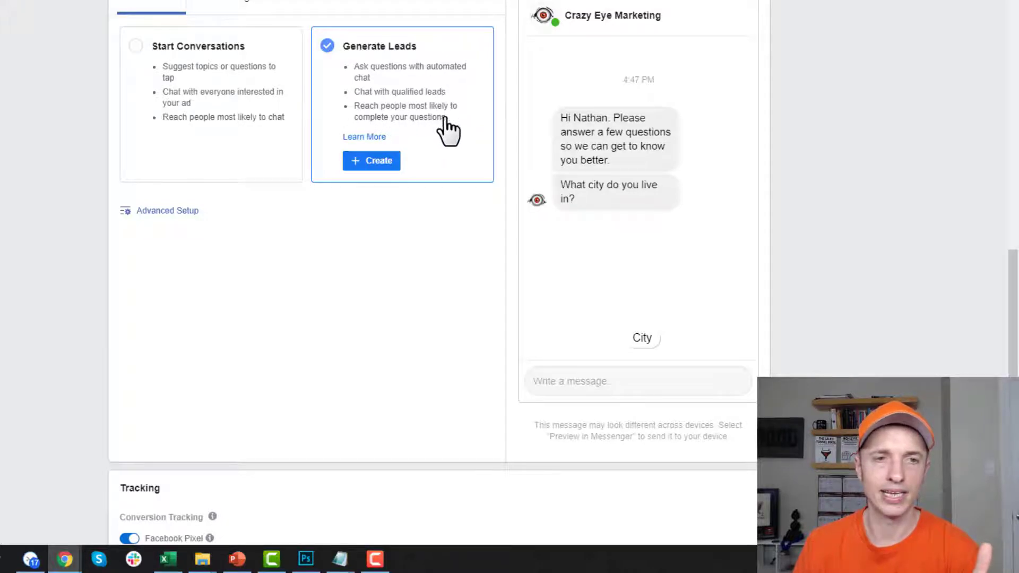
Start creating the Generate Leads message template and review the description of its intro section
right_click(361, 139)
left_click(384, 144)
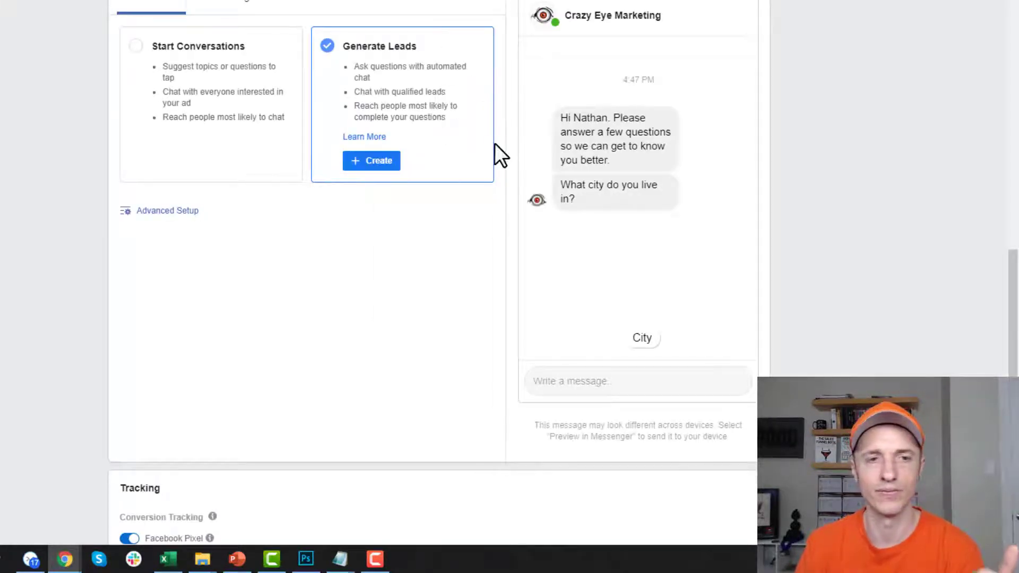
left_click(383, 162)
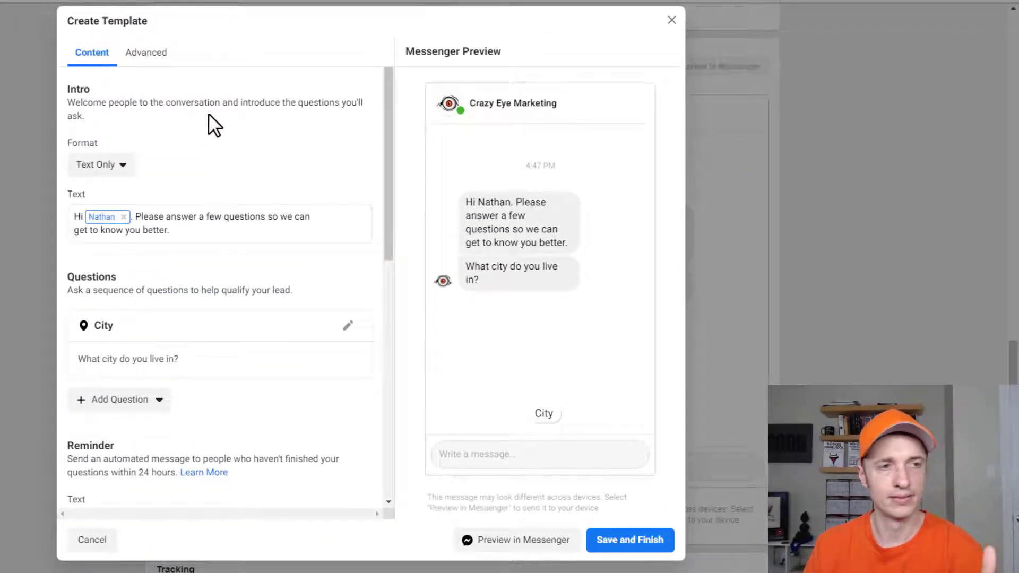
left_click_drag(67, 102, 361, 118)
left_click(267, 128)
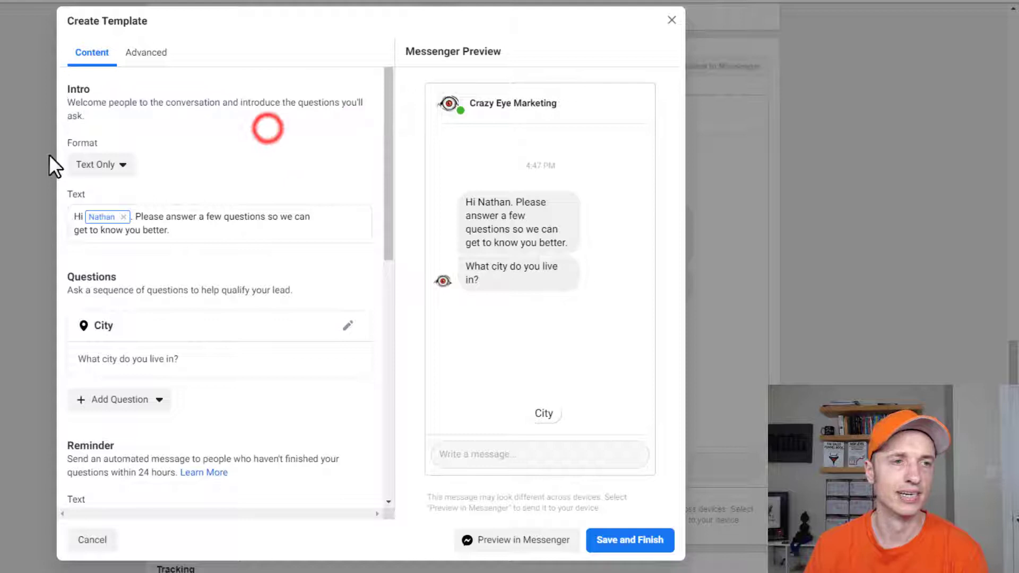
Set the intro format to Text & Image and use the "Free Training" account image
left_click(122, 164)
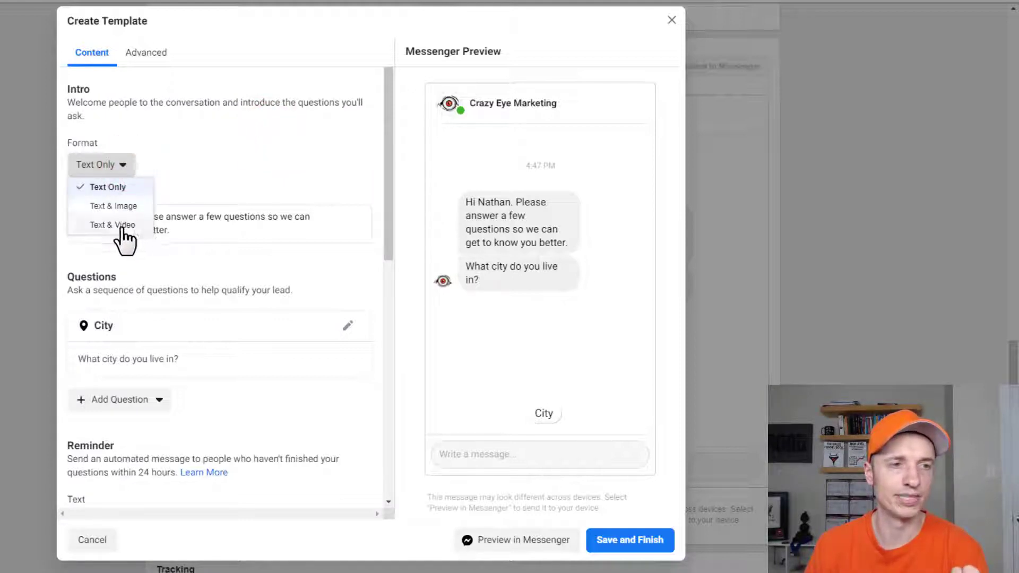
left_click(232, 170)
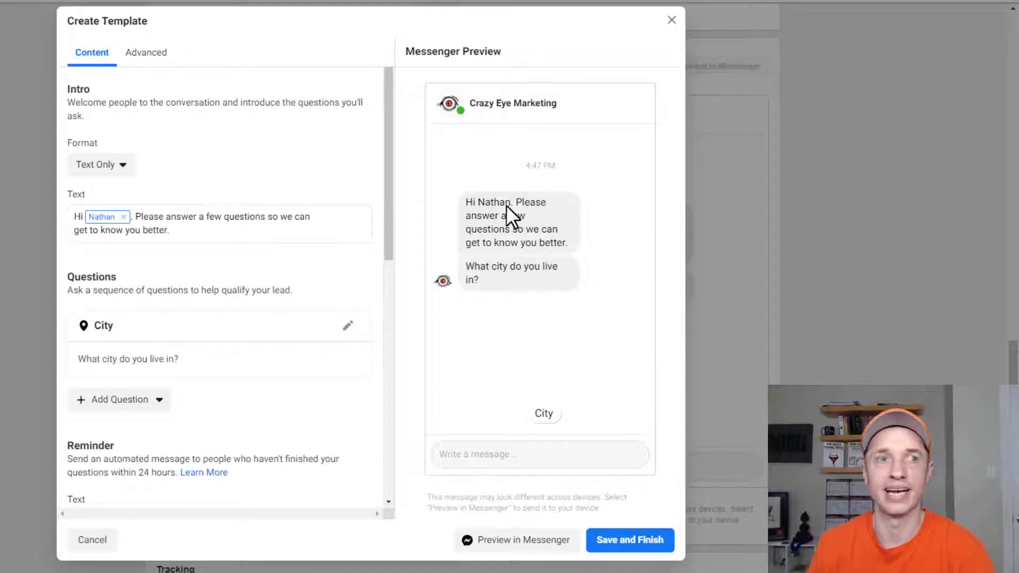
left_click(101, 162)
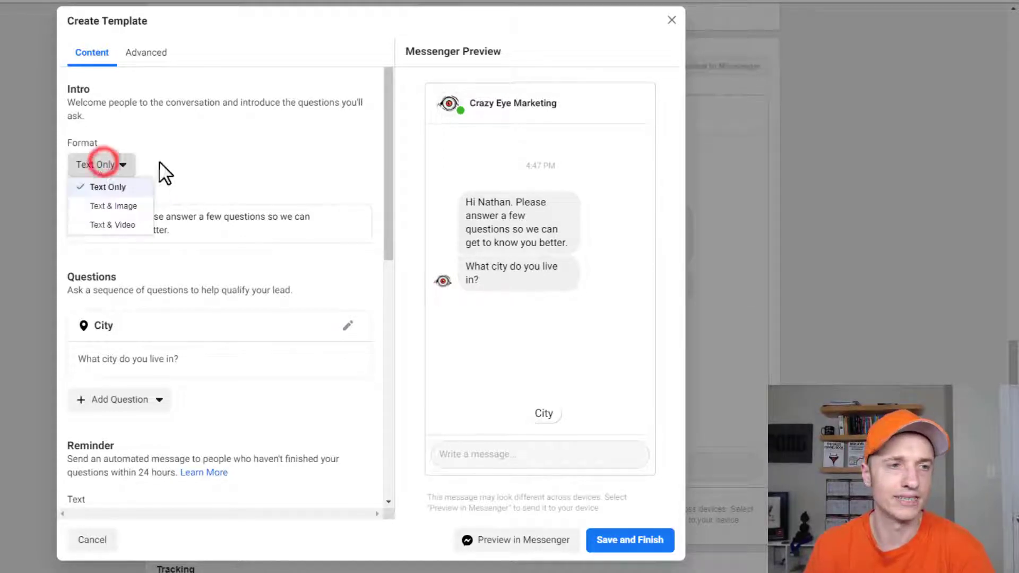
left_click(126, 212)
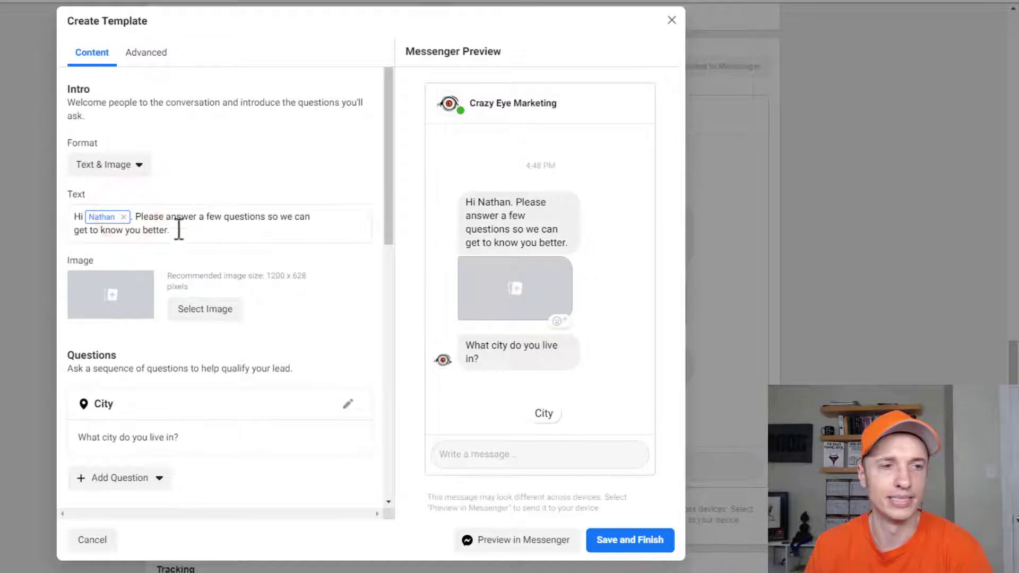
left_click(204, 309)
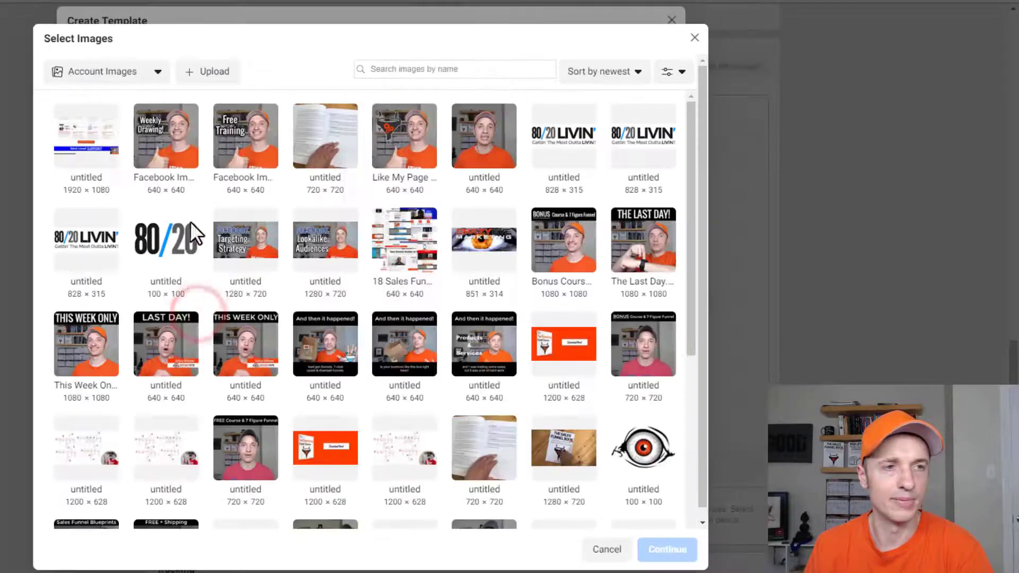
left_click(258, 160)
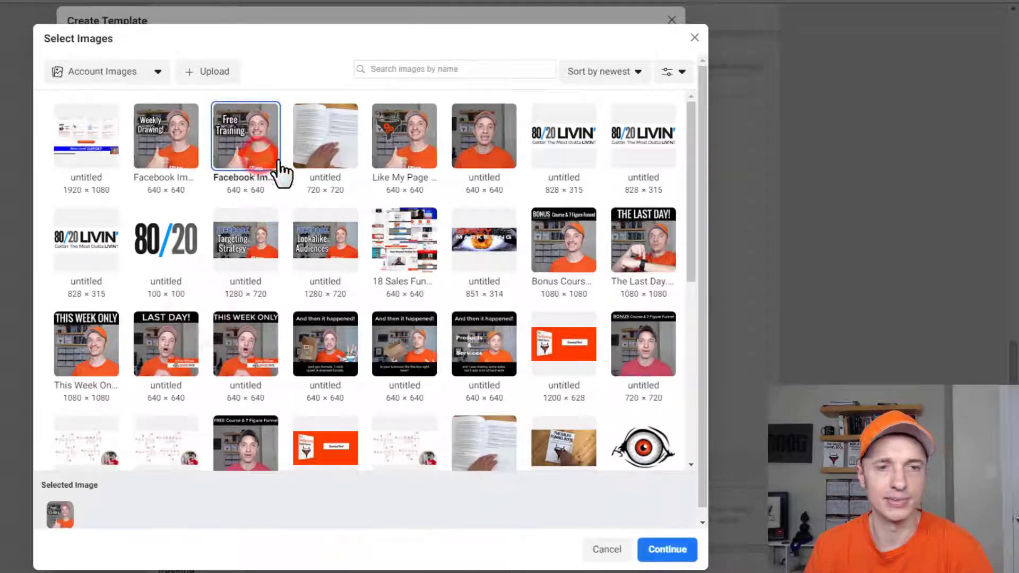
left_click(664, 552)
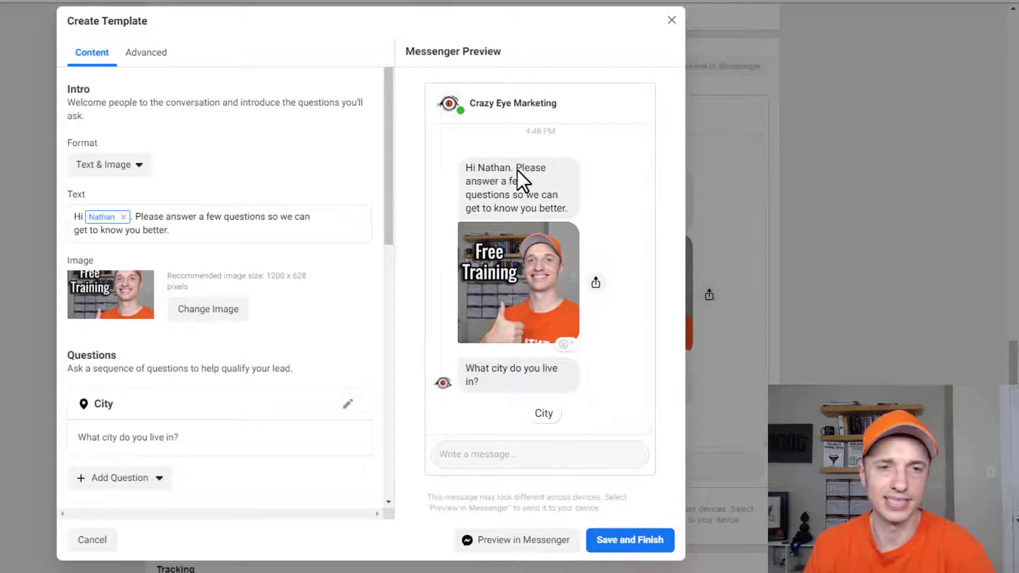
Replace the first-name placeholder in the intro greeting with the recipient's full name
left_click(126, 216)
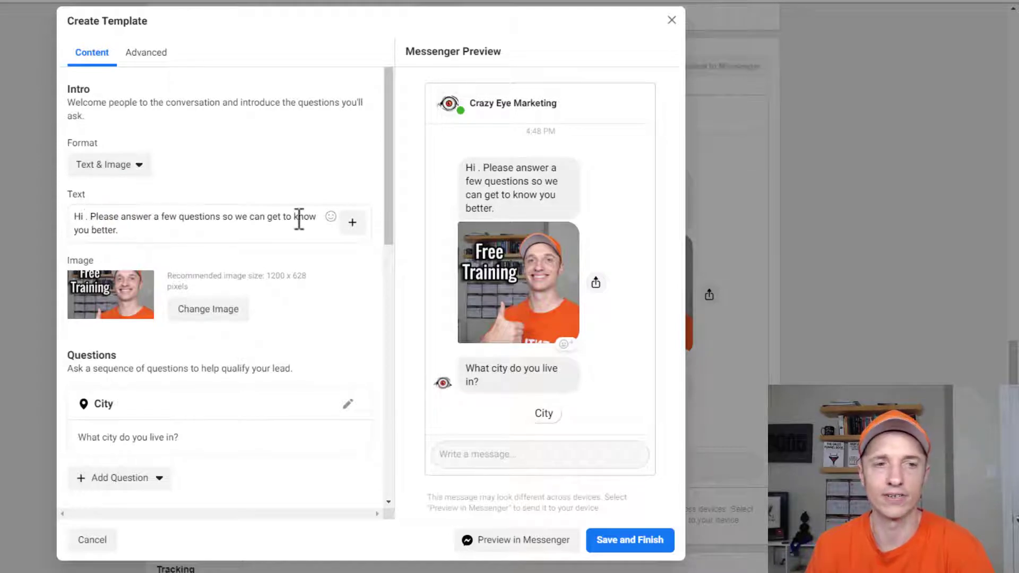
left_click(353, 222)
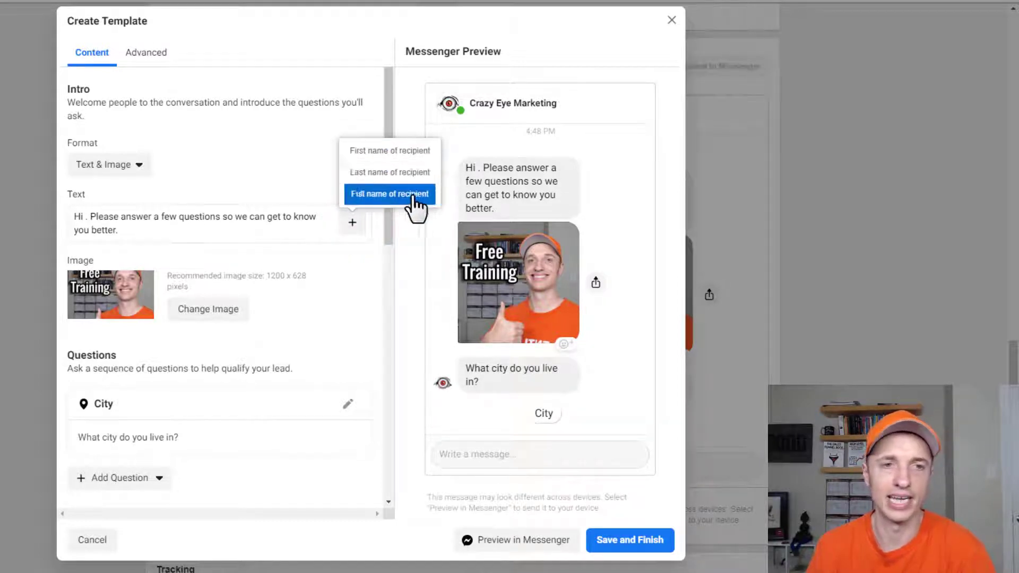
left_click(379, 196)
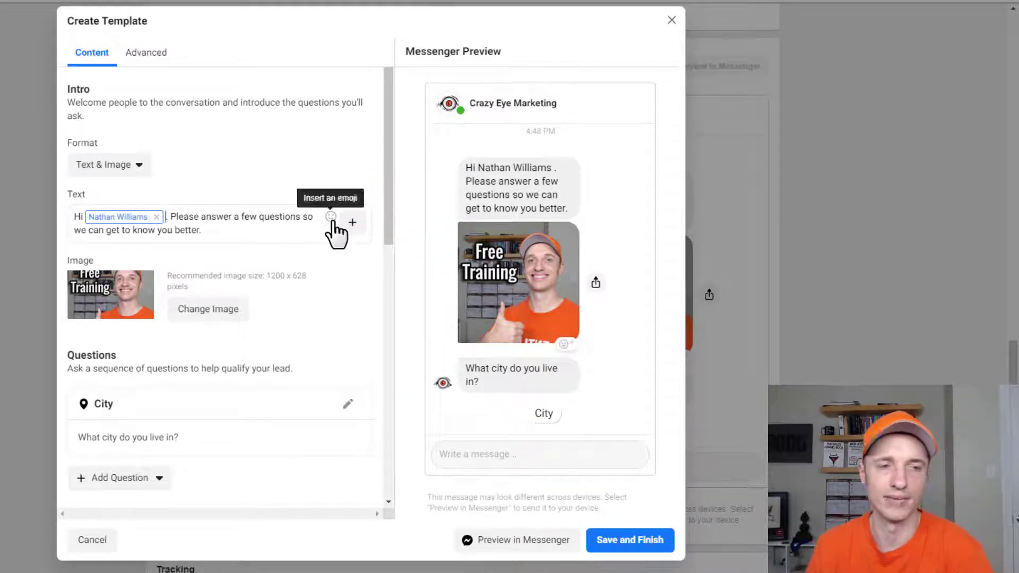
Add the rabbit face emoji at the end of the intro text
left_click(247, 230)
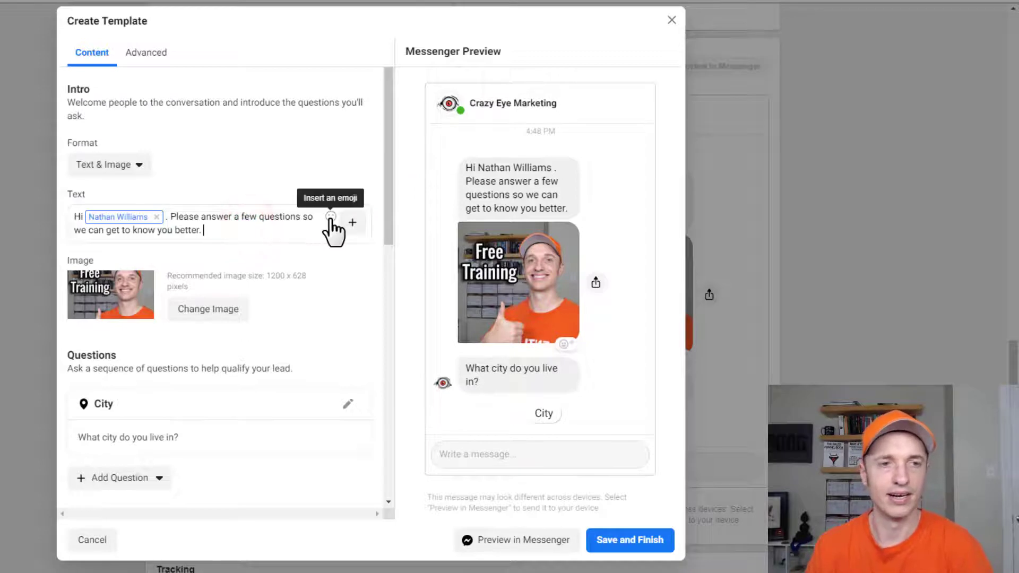
left_click(330, 217)
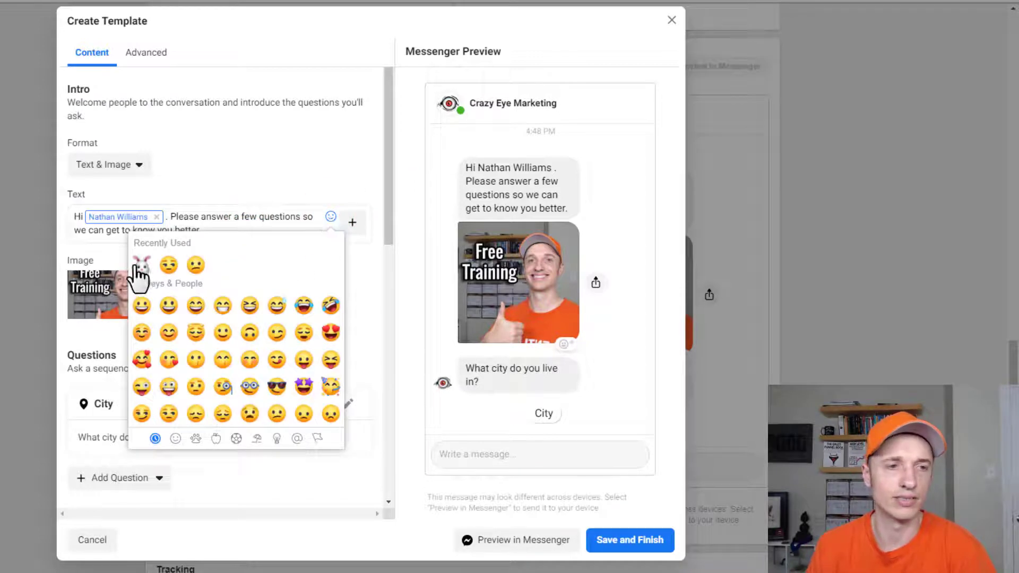
left_click(140, 266)
left_click(368, 262)
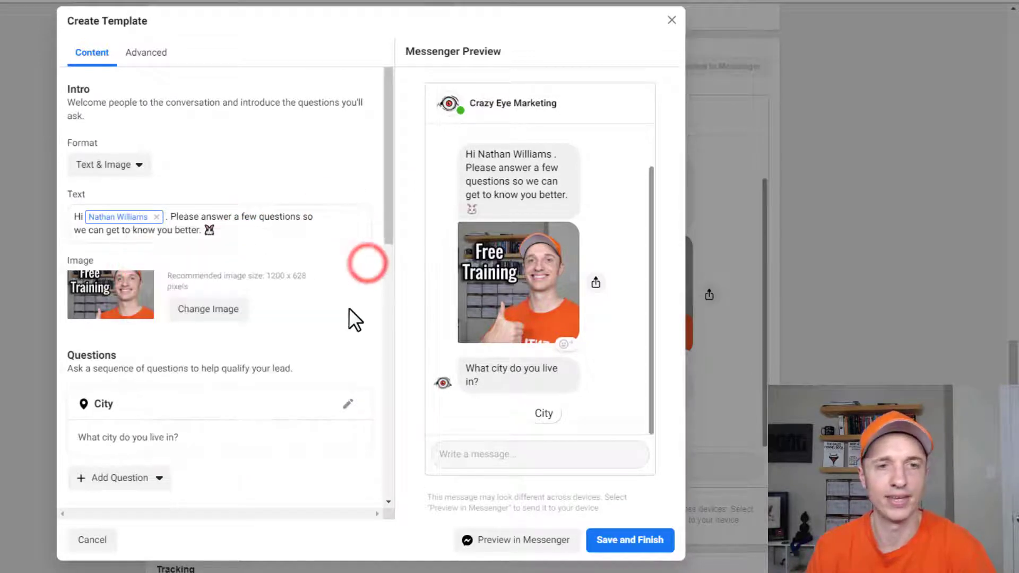
Add the prefill questions Email and Job Title after the City question
scroll(219, 253, "down", 3)
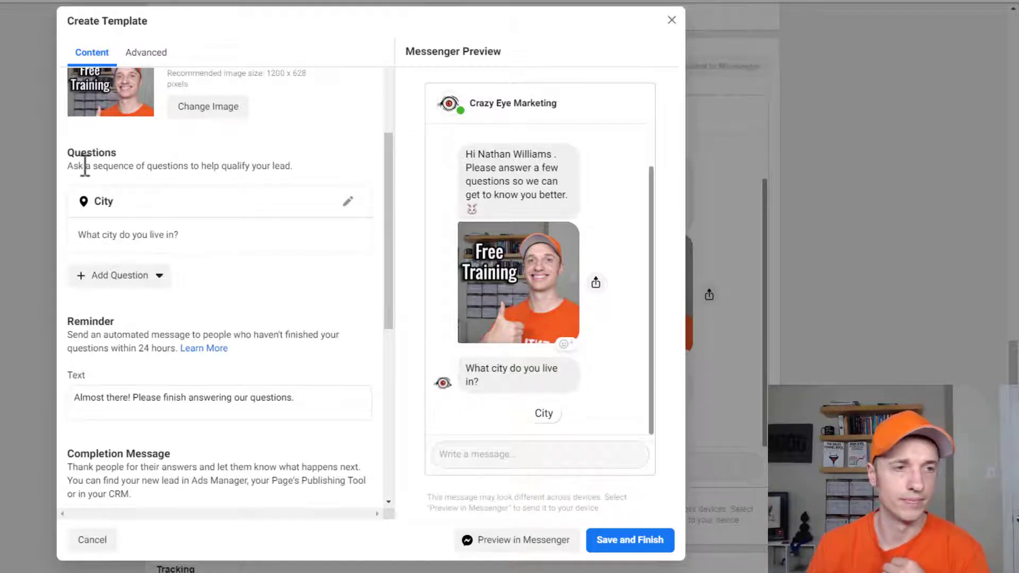
left_click_drag(64, 155, 301, 163)
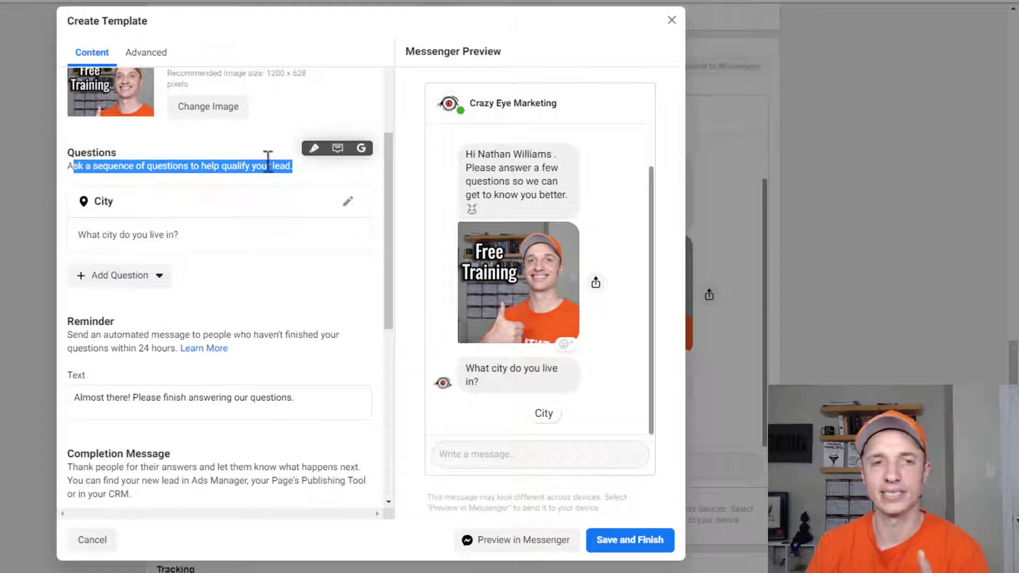
left_click(151, 235)
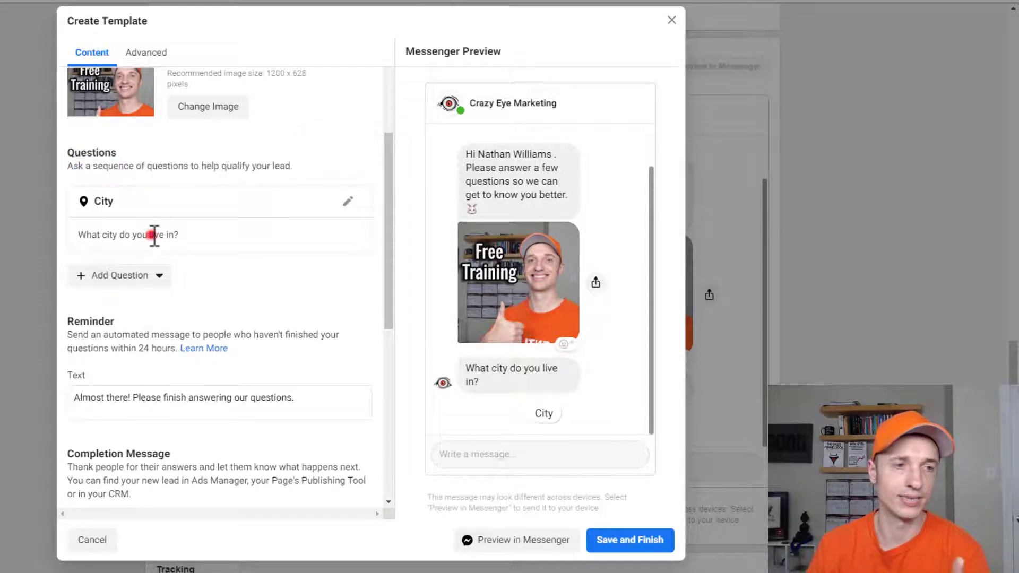
left_click(159, 276)
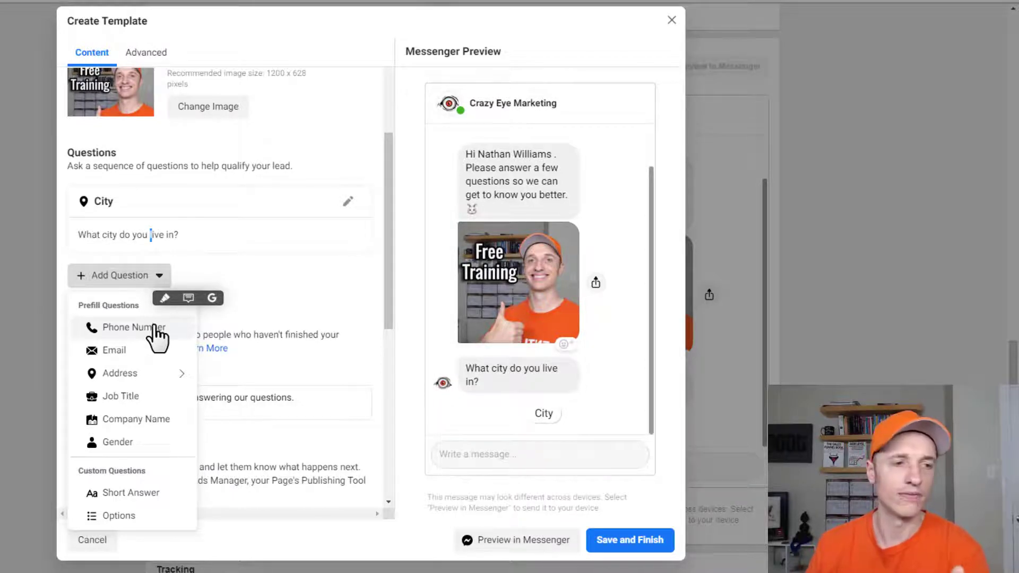
left_click(142, 355)
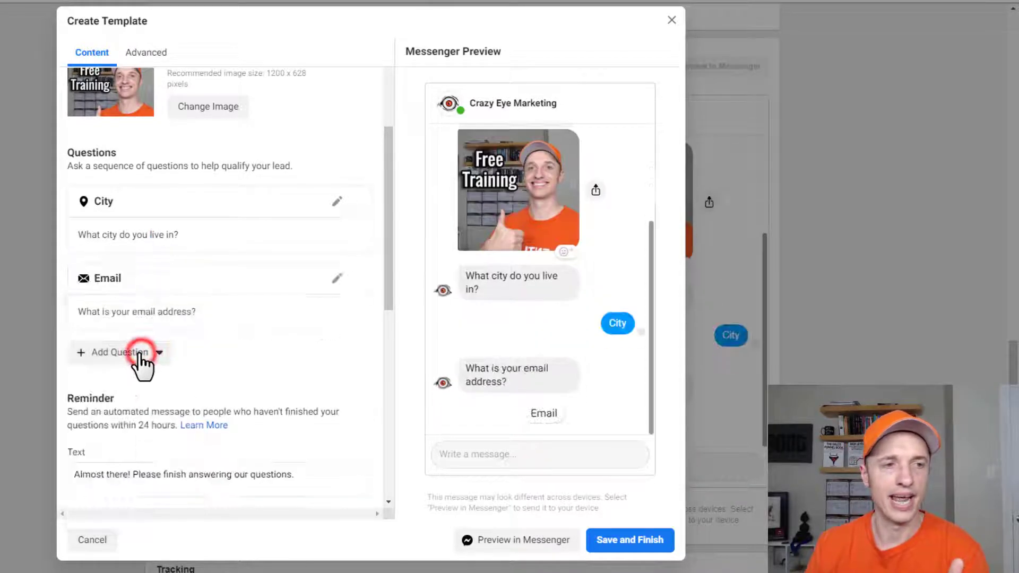
left_click(141, 356)
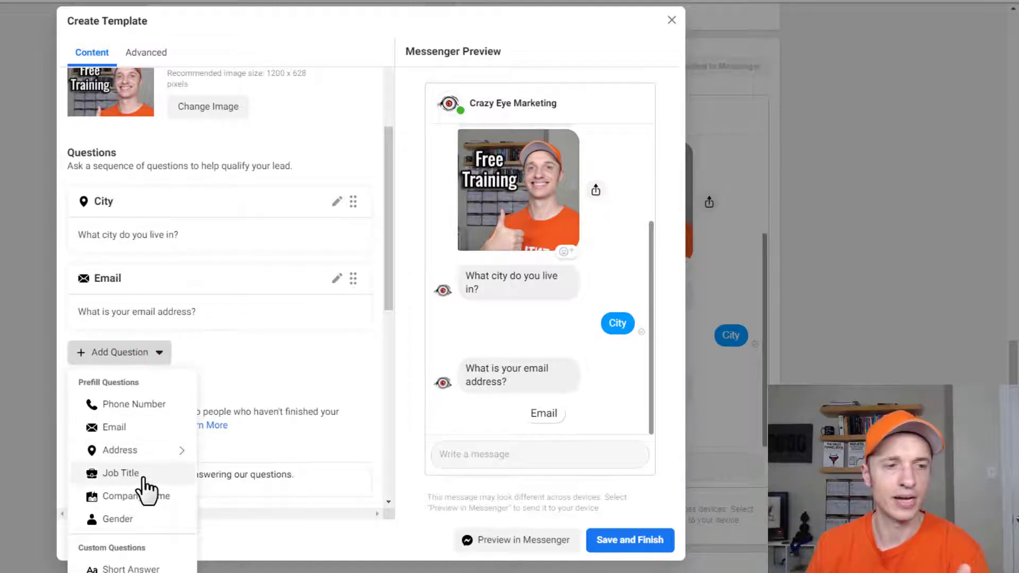
left_click(121, 473)
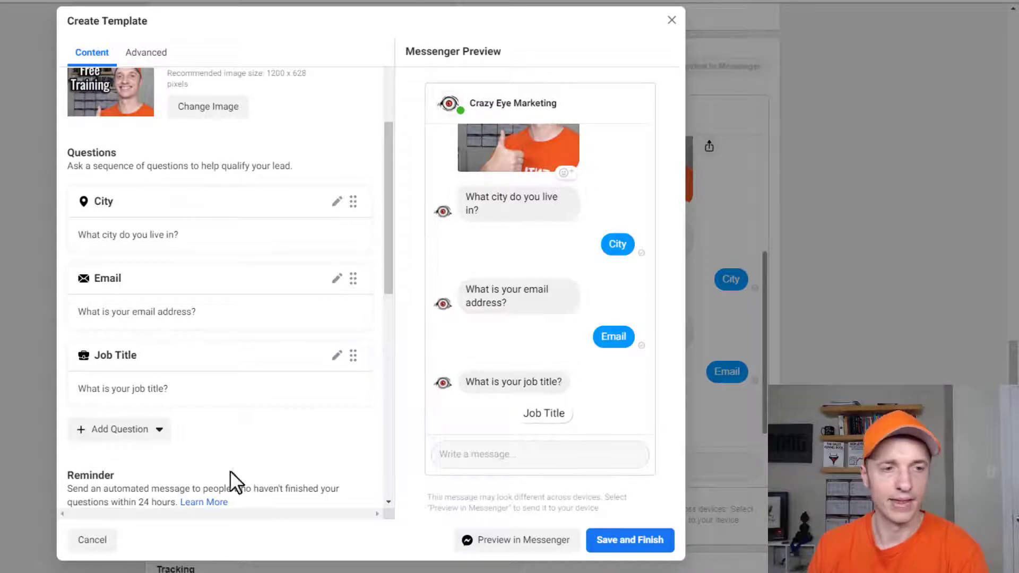
Add a custom Short Answer question with the text "Do you like Facebook Ads?"
left_click(128, 430)
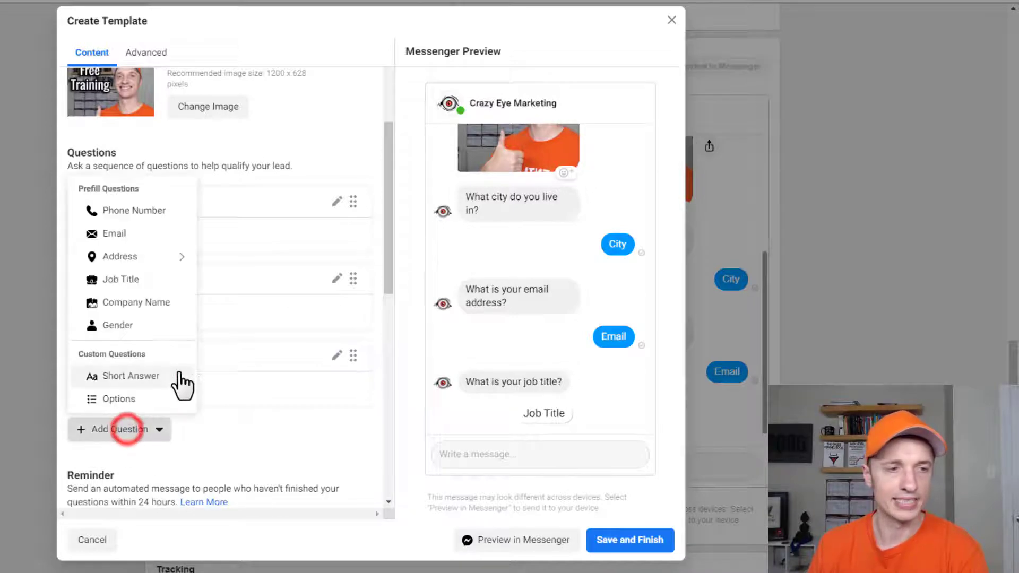
left_click(137, 378)
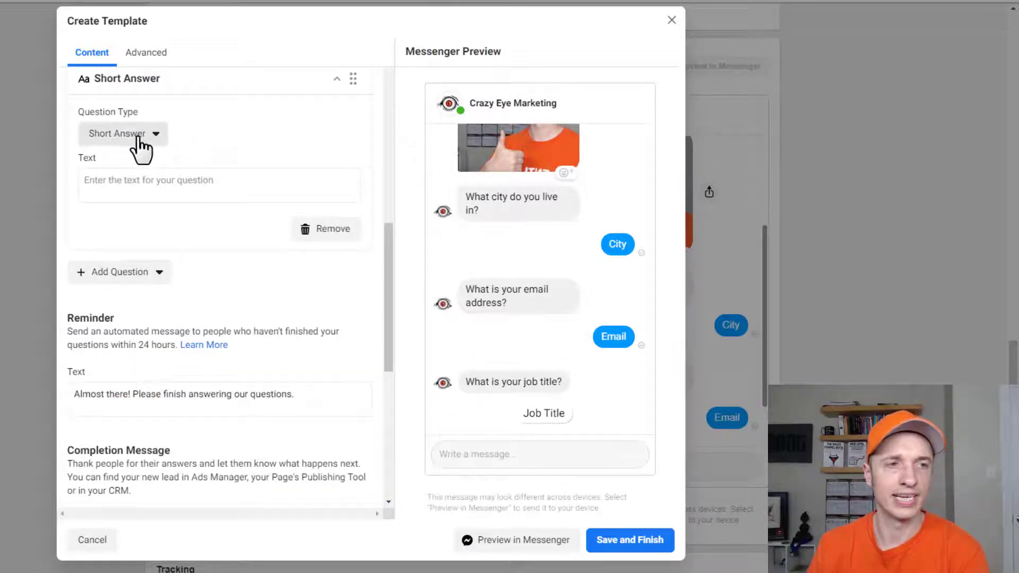
left_click(178, 180)
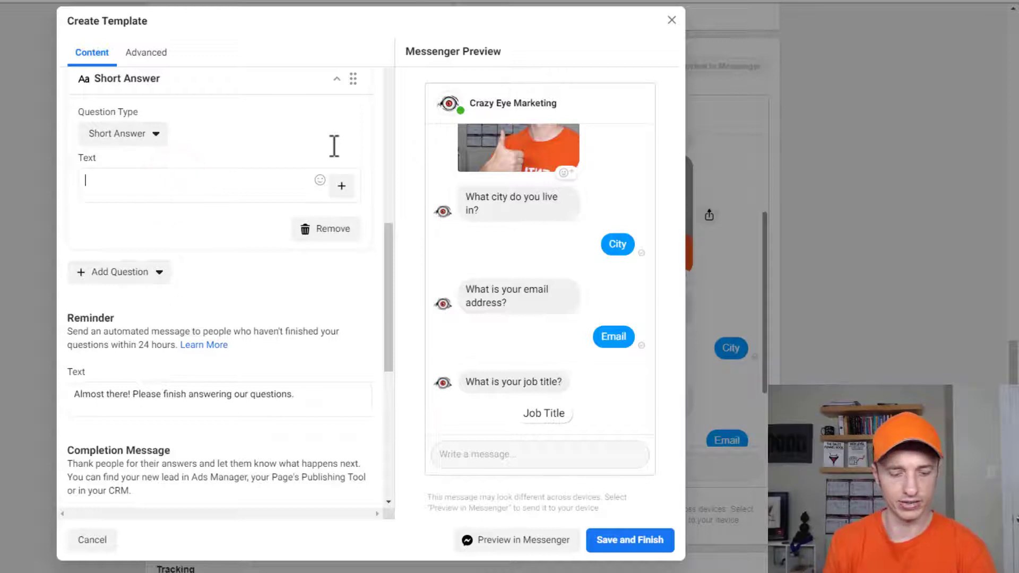
type("Do you like Facebook Ads?")
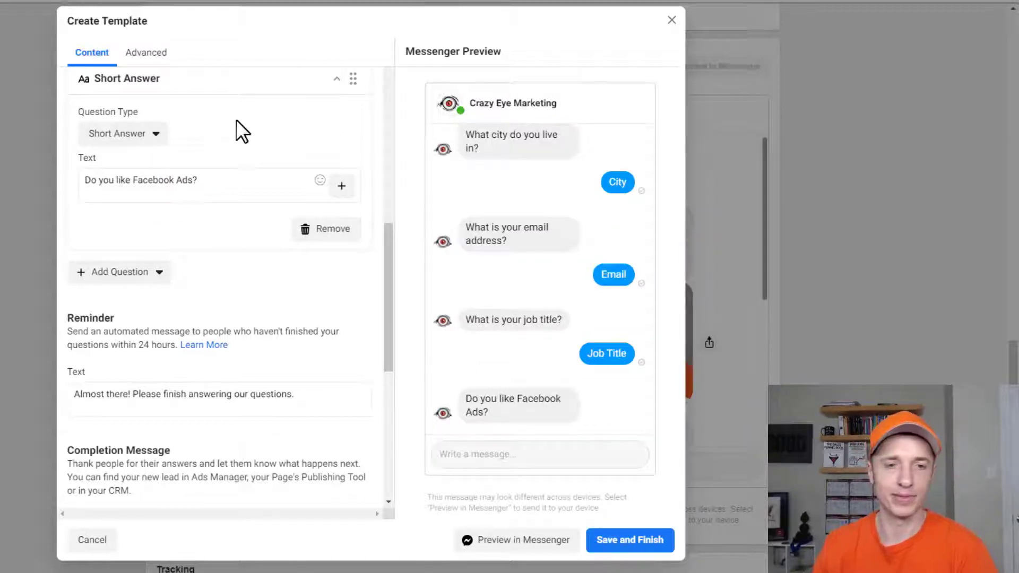
Add a custom Options question with the text "What's our favorite color?"
left_click(162, 273)
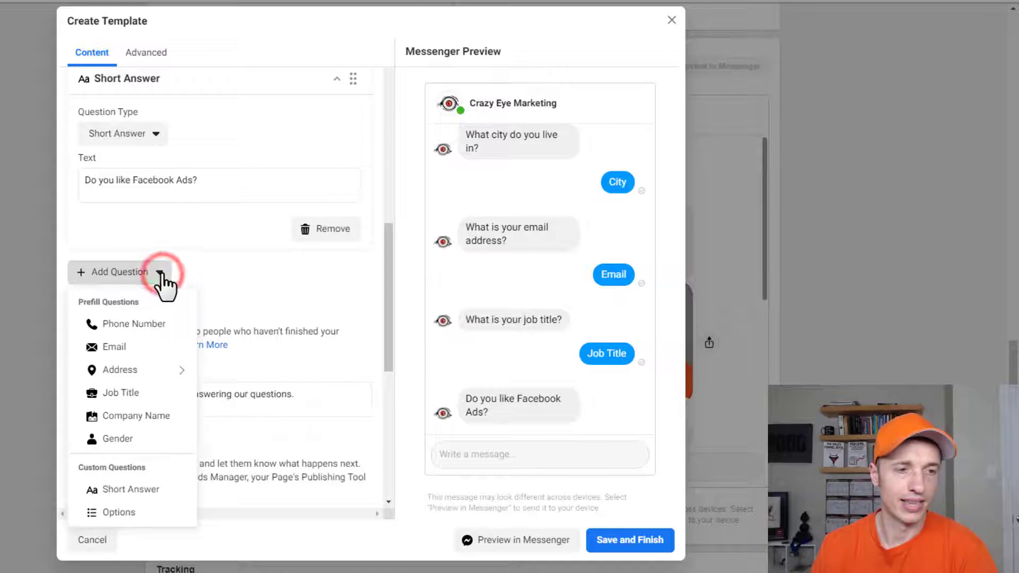
left_click(124, 510)
scroll(218, 191, "up", 3)
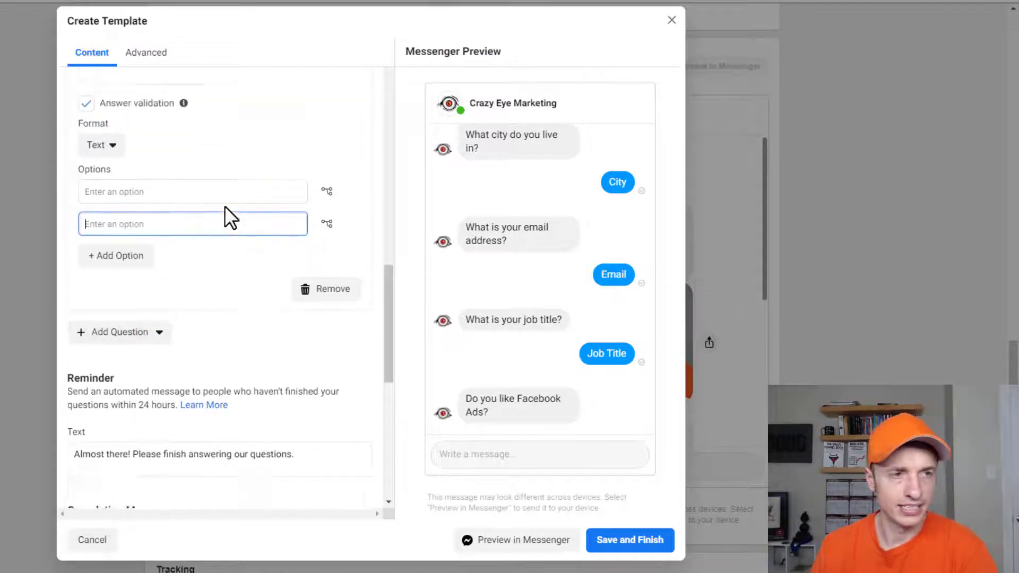
left_click(190, 137)
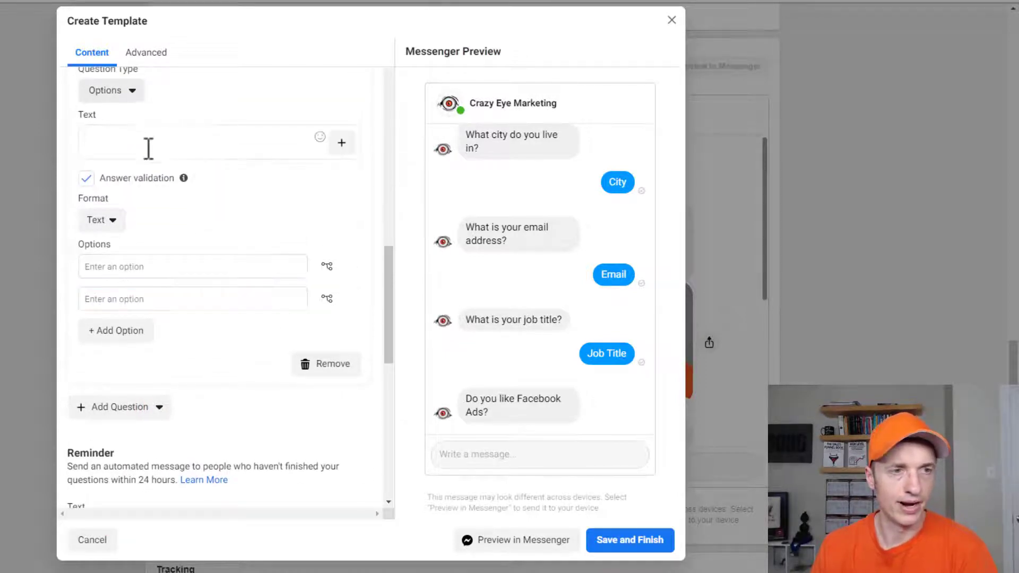
type("What's our favorite color?")
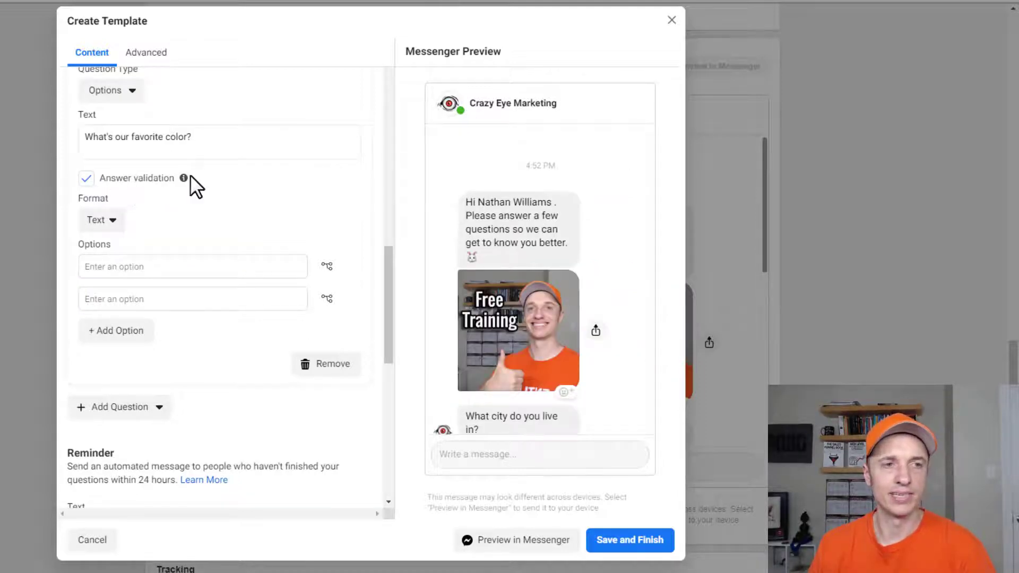
Try the Carousel format for the favorite color question, check it in the preview, and return the format to Text
mouse_move(184, 178)
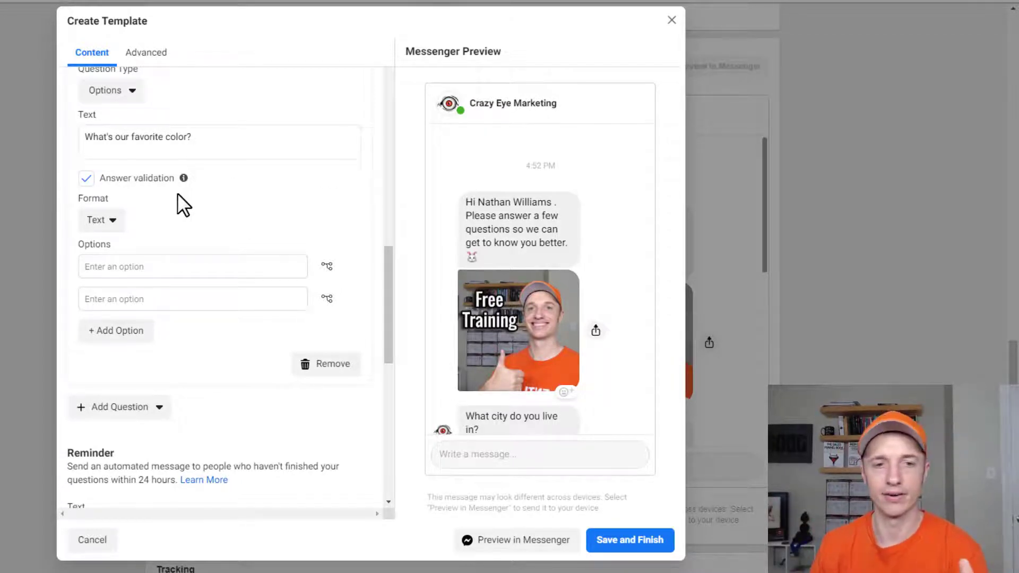
left_click(104, 221)
left_click(117, 260)
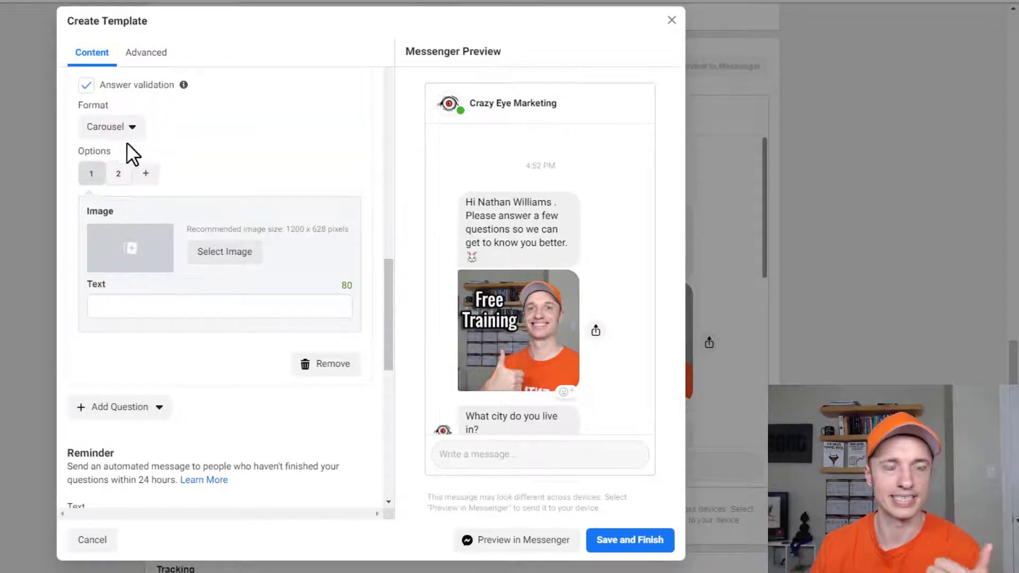
scroll(519, 345, "down", 8)
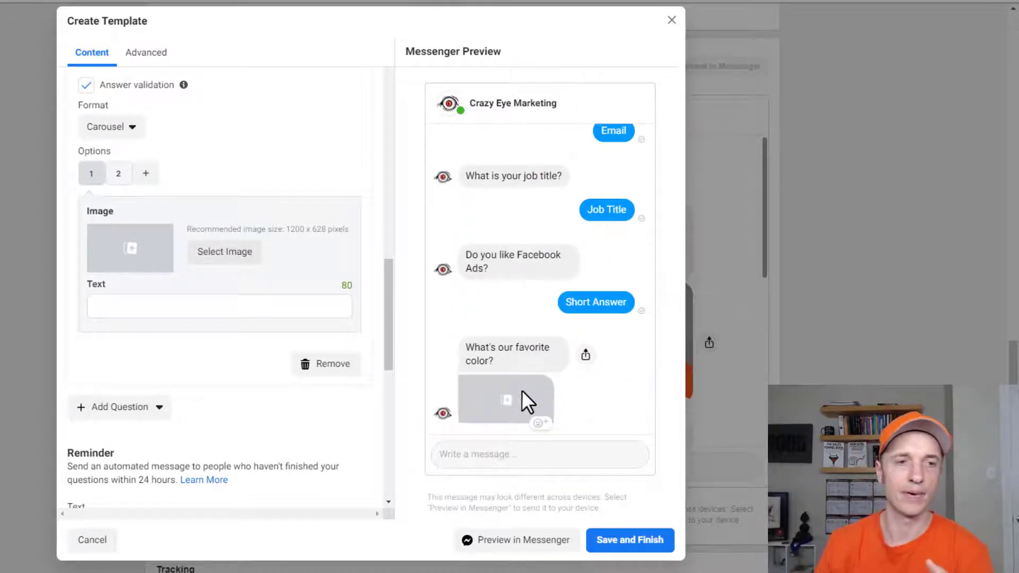
left_click(131, 129)
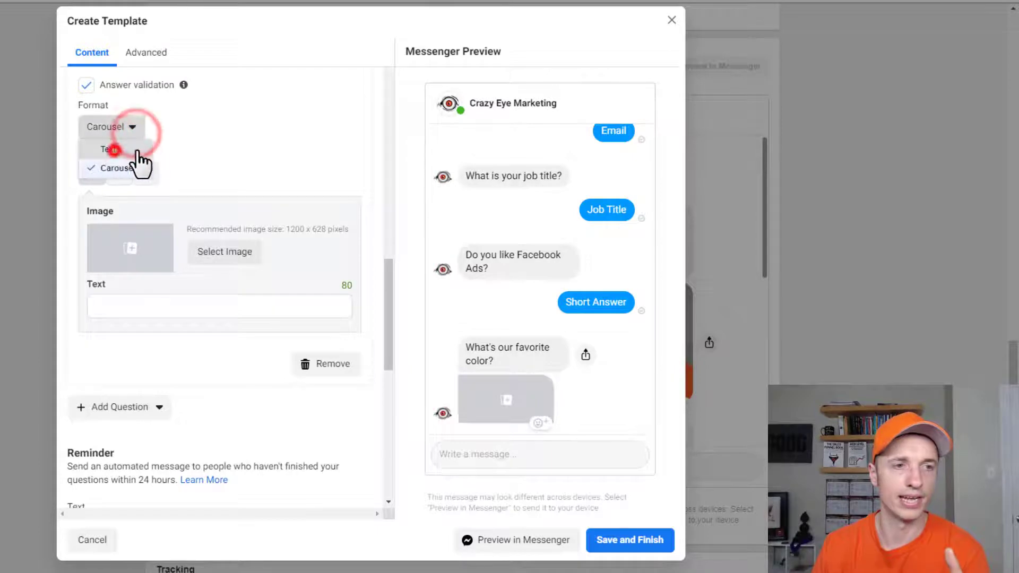
left_click(108, 150)
Enter "Orange" and "White" as the two answer options of the favorite color question
left_click(215, 260)
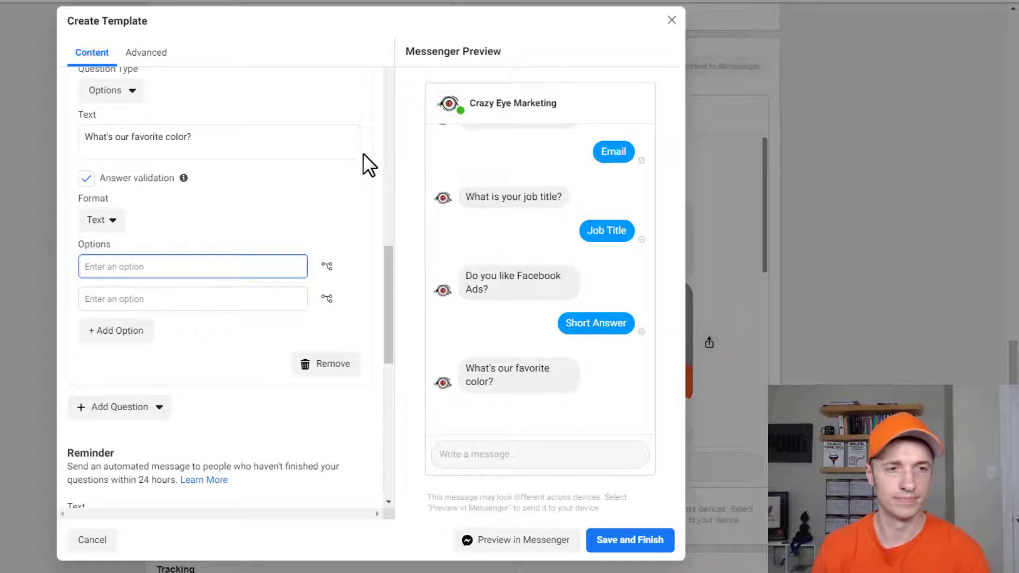
type("Orange")
left_click(283, 298)
type("White")
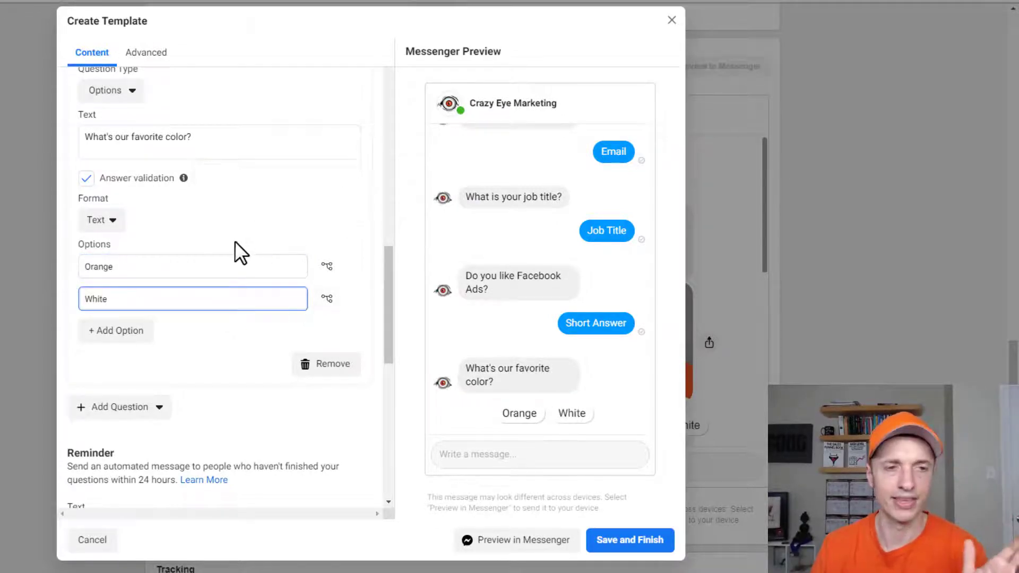
scroll(235, 241, "down", 3)
scroll(235, 241, "up", 3)
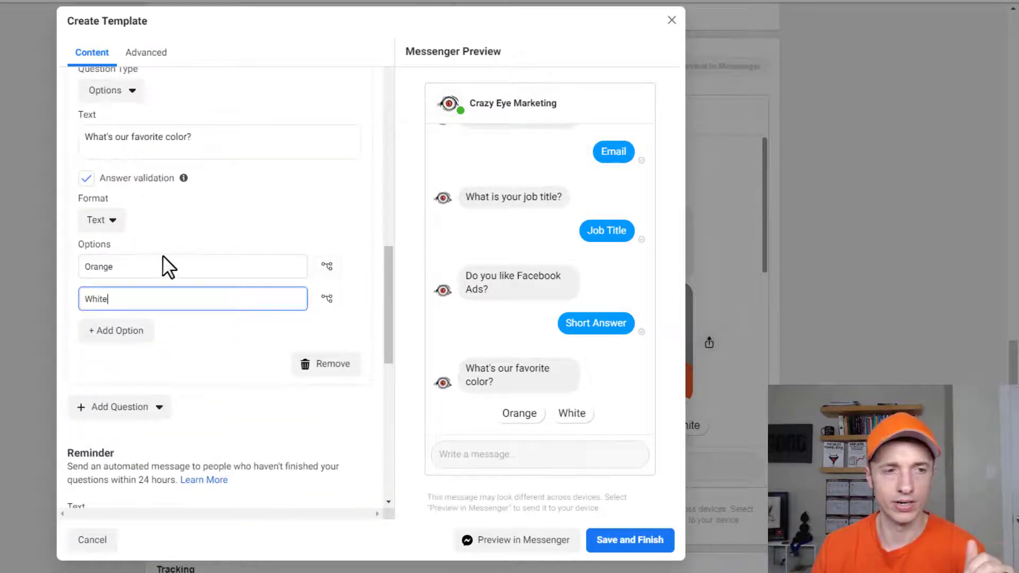
Add skip logic to the color options so Orange skips to Completion and White skips to Disqualification
left_click(327, 266)
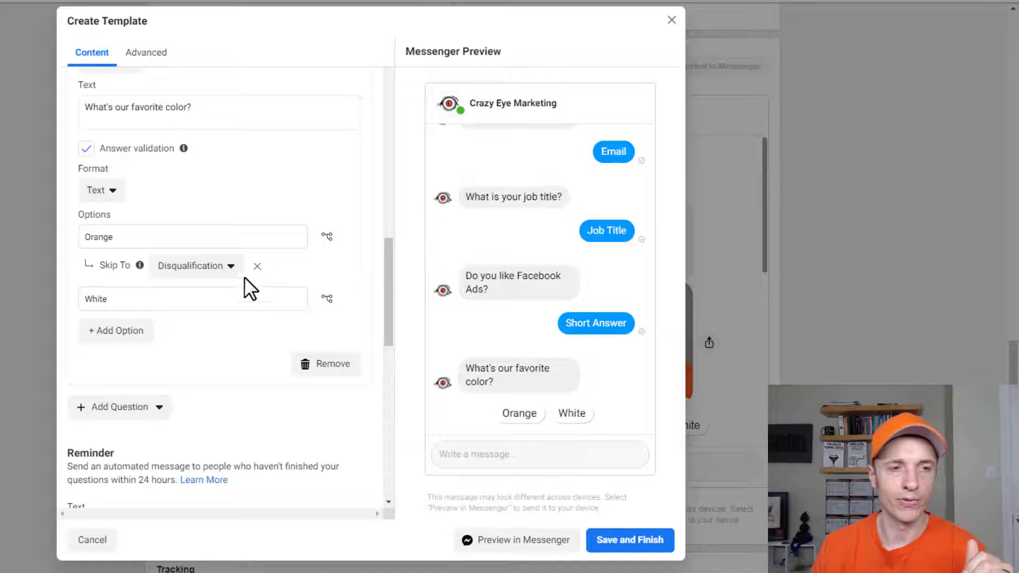
left_click(214, 268)
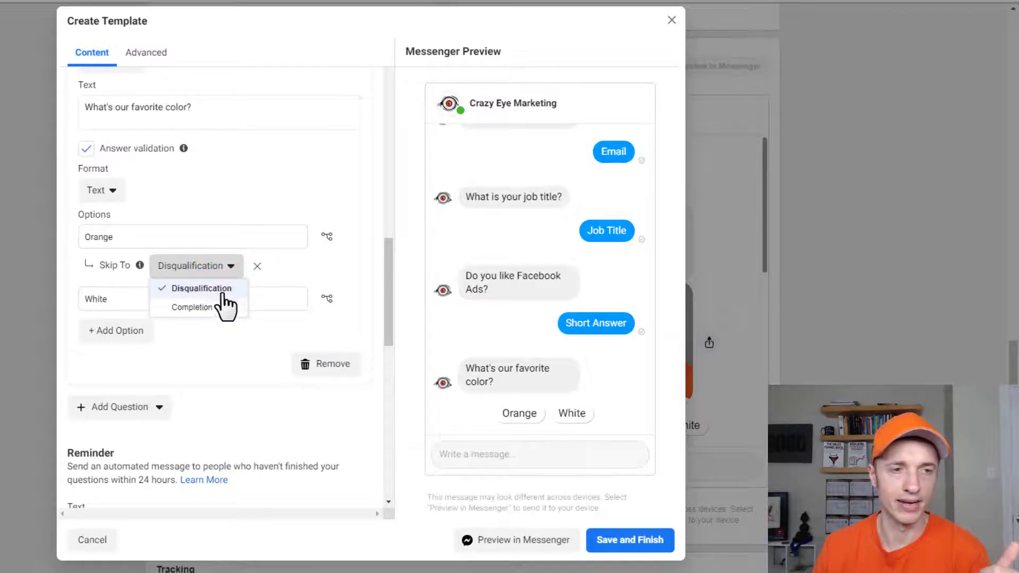
left_click(192, 308)
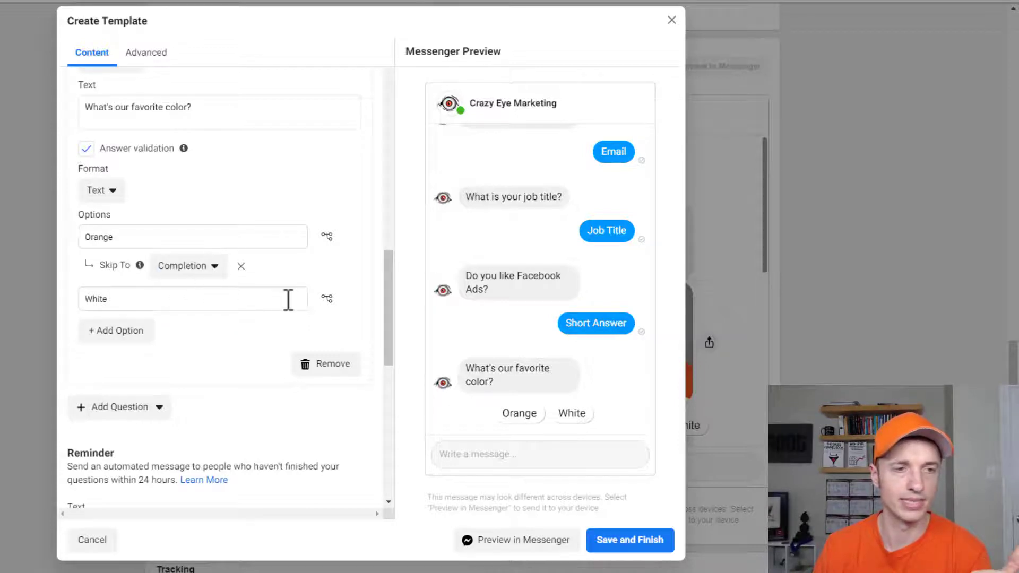
left_click(328, 297)
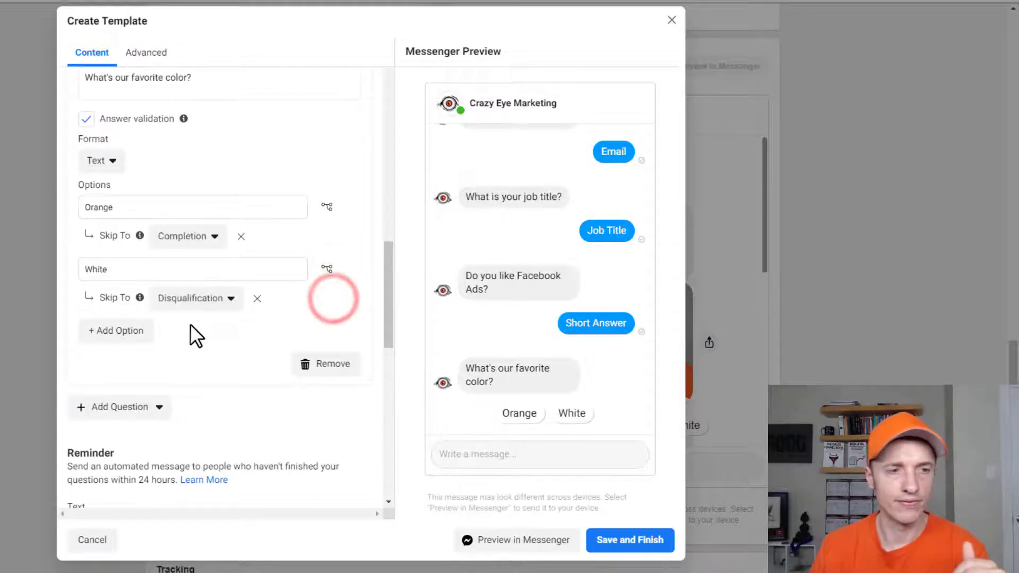
Add "Blue" as a third option of the color question, and add the prefill question Gender after it
left_click(127, 334)
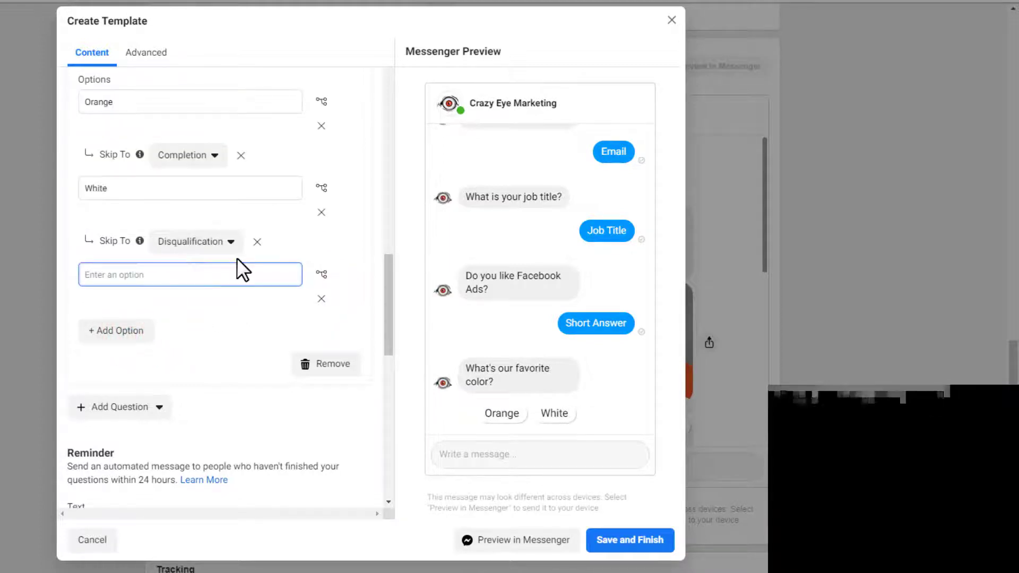
type("Blue")
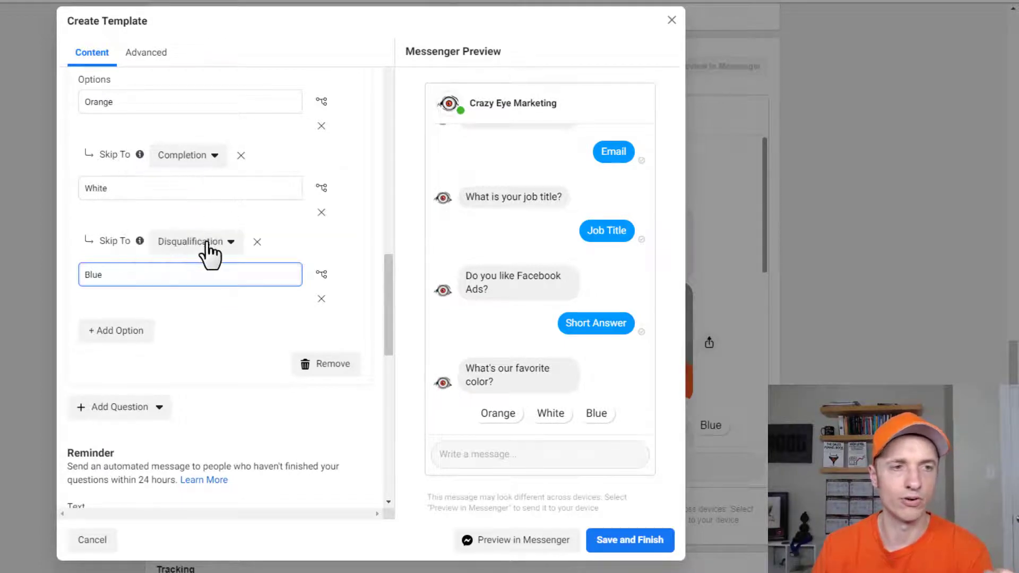
left_click(159, 410)
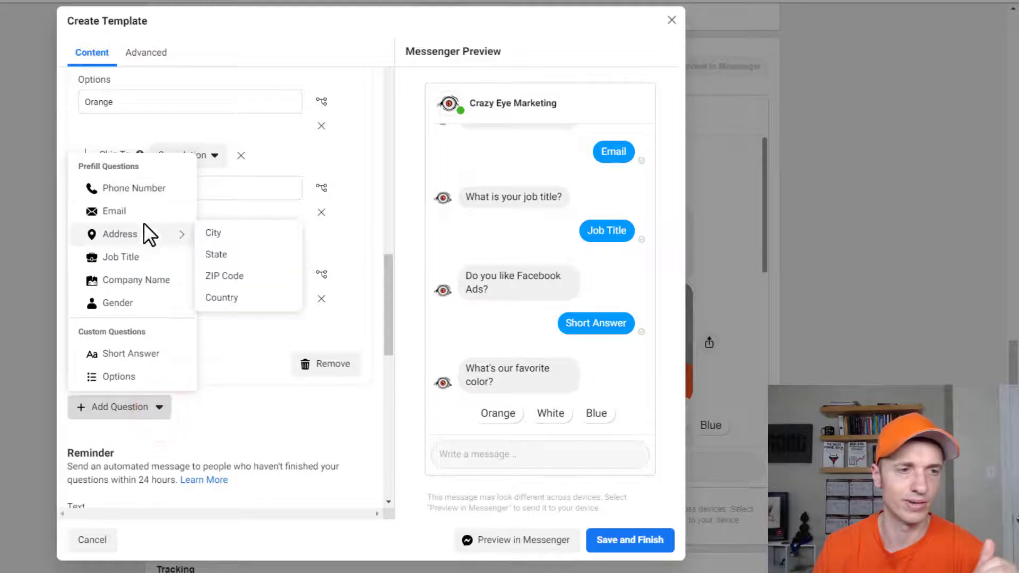
left_click(208, 232)
left_click(144, 300)
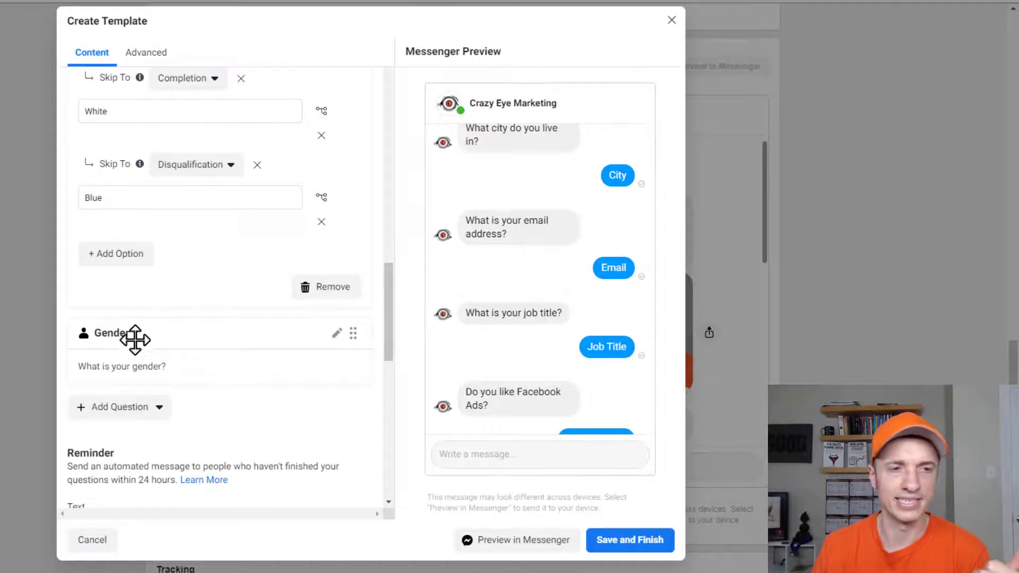
Review the Reminder section's description and message text, along with the question sequence in the Messenger preview
scroll(218, 352, "down", 1)
scroll(218, 352, "down", 6)
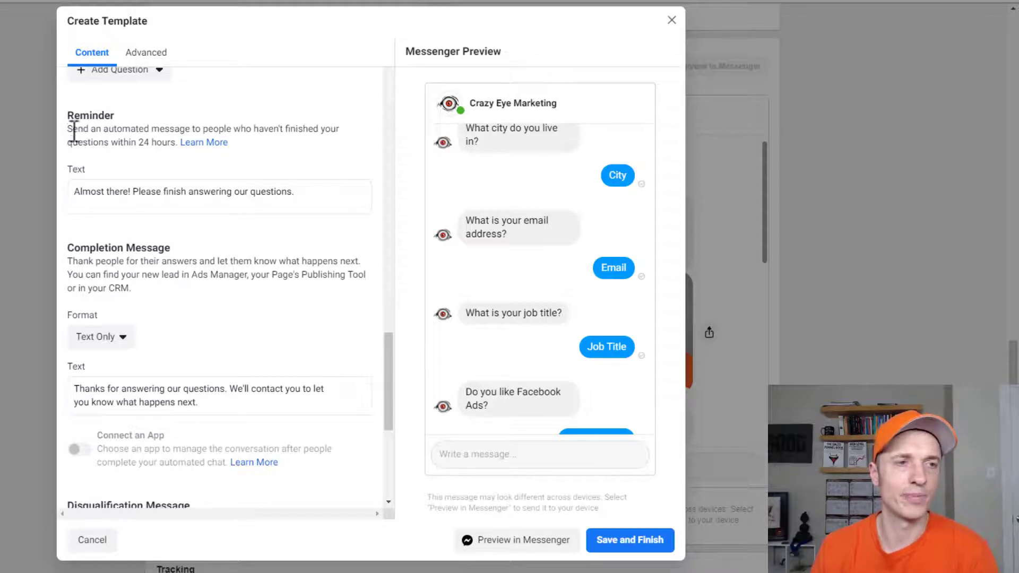
left_click_drag(70, 131, 343, 129)
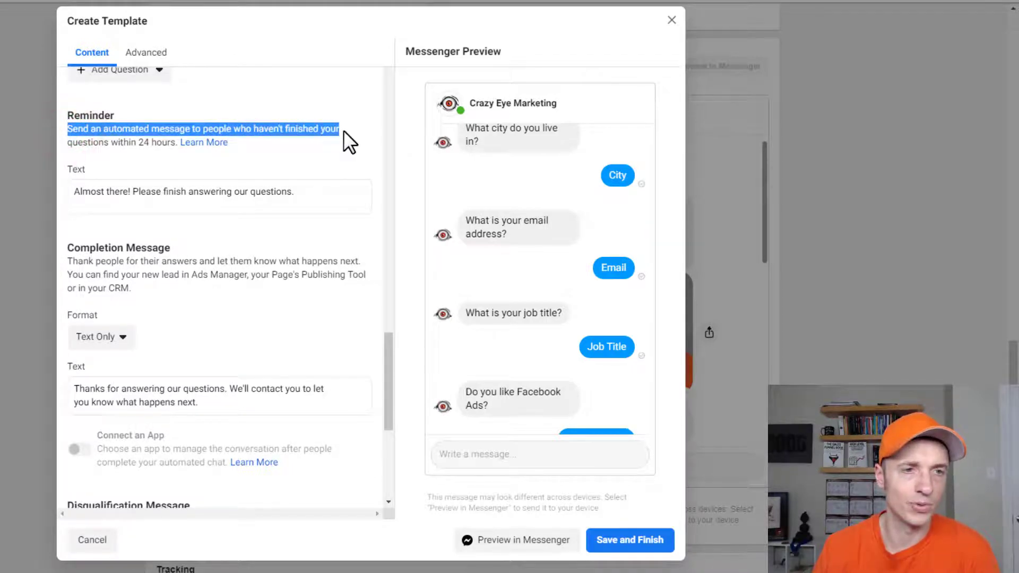
left_click(292, 148)
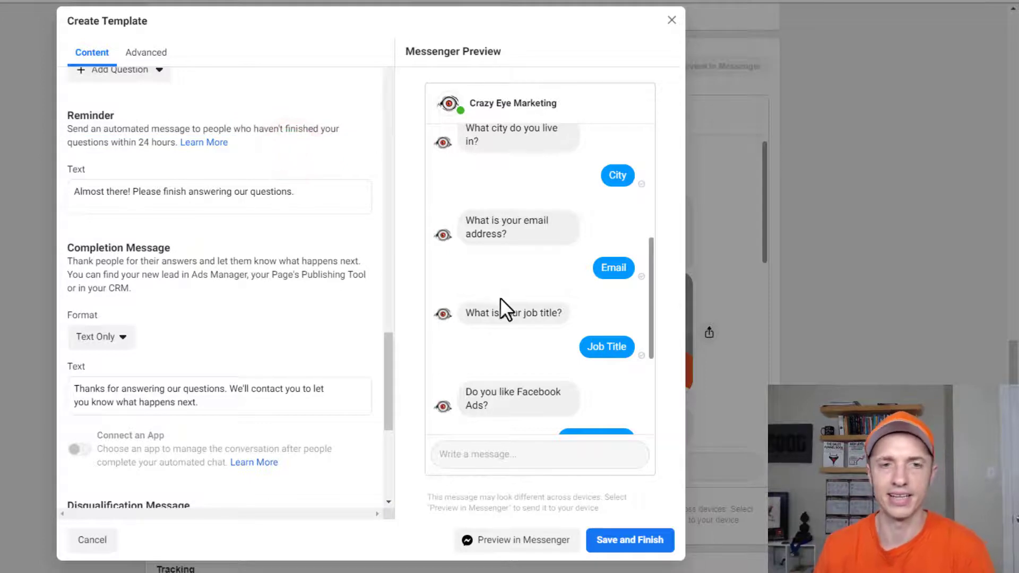
scroll(501, 297, "up", 4)
scroll(501, 291, "up", 2)
scroll(499, 285, "down", 3)
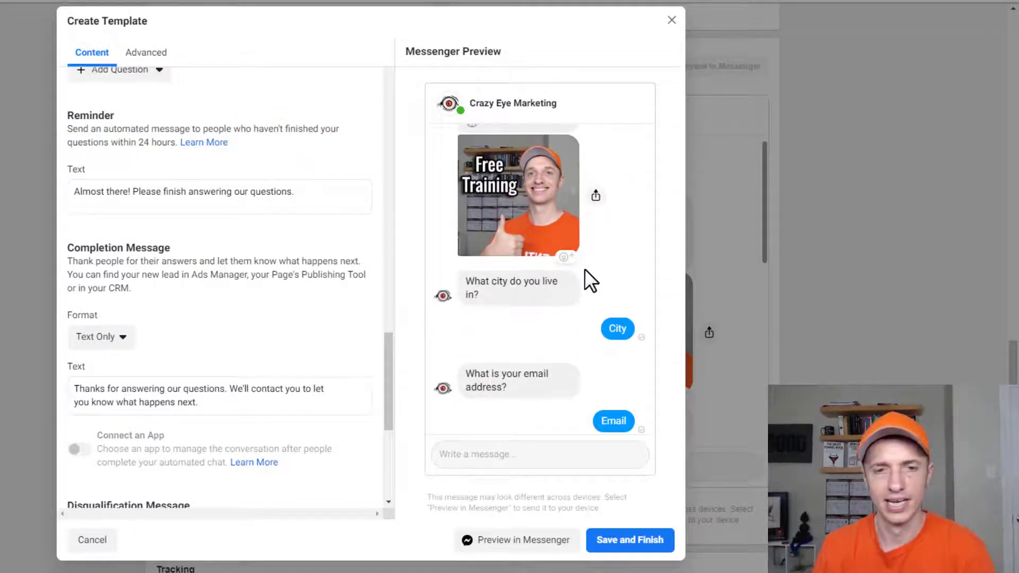
scroll(584, 270, "down", 2)
scroll(543, 291, "down", 2)
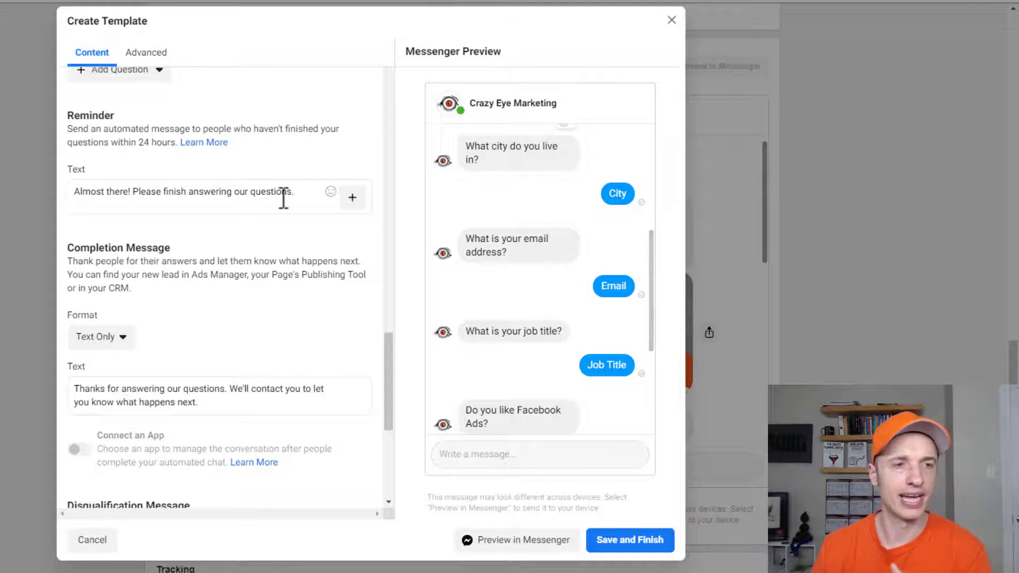
left_click_drag(287, 193, 2, 165)
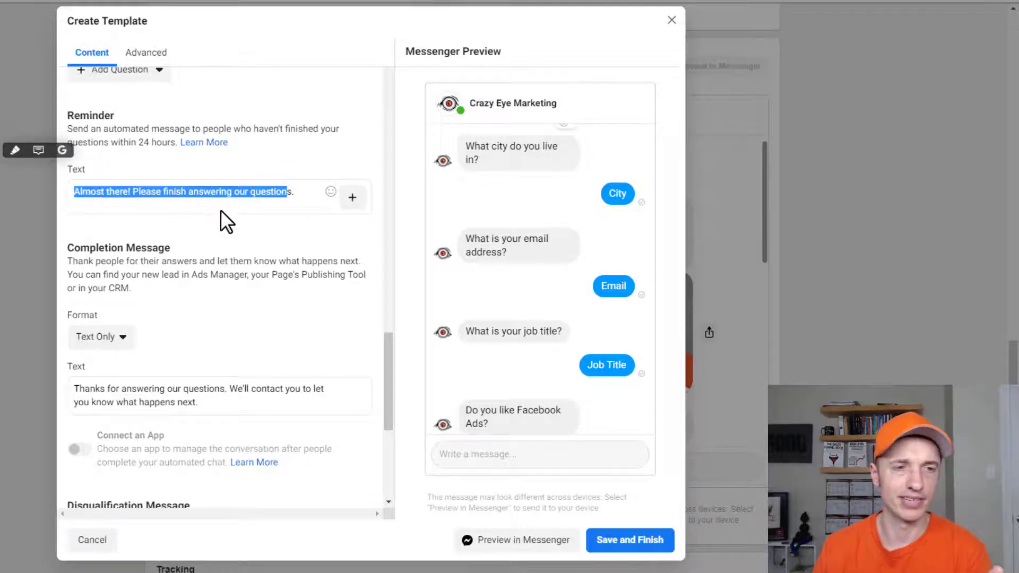
scroll(221, 212, "down", 1)
left_click(237, 207)
Review the Completion Message section, including its description, available formats, message text and the Connect an App setting
scroll(212, 192, "down", 2)
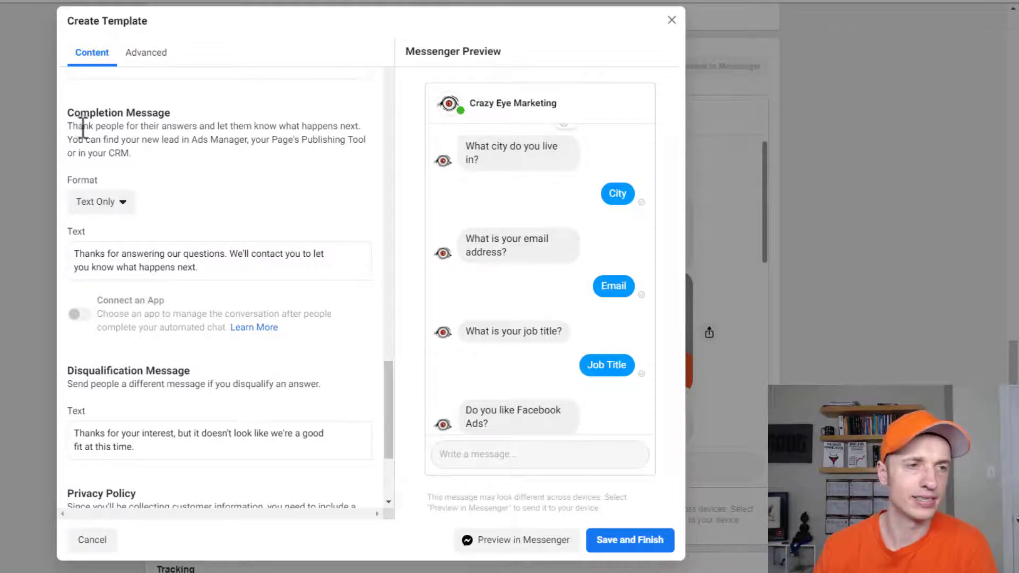
left_click_drag(187, 119, 365, 137)
left_click(227, 151)
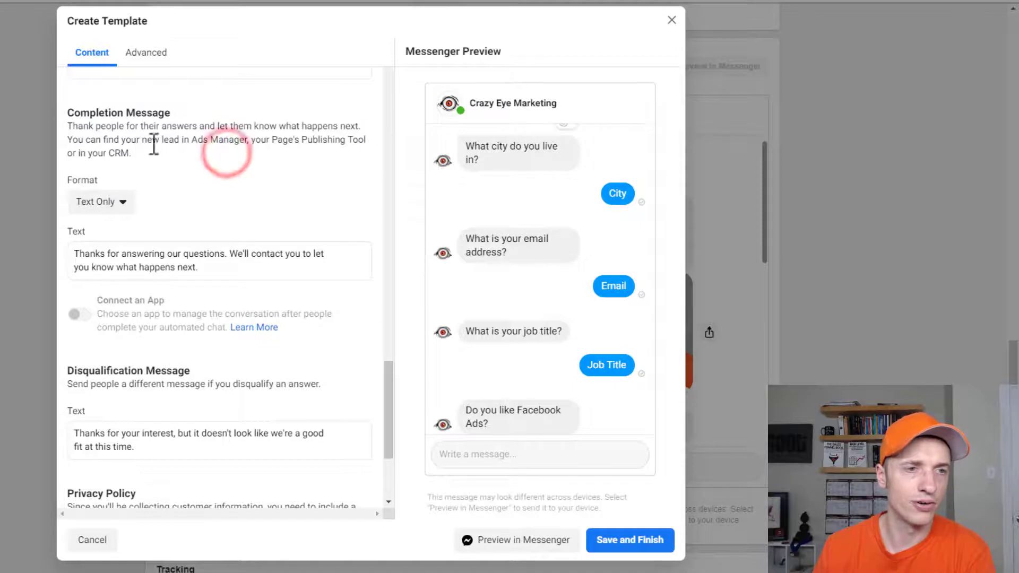
left_click_drag(170, 140, 367, 142)
left_click(223, 184)
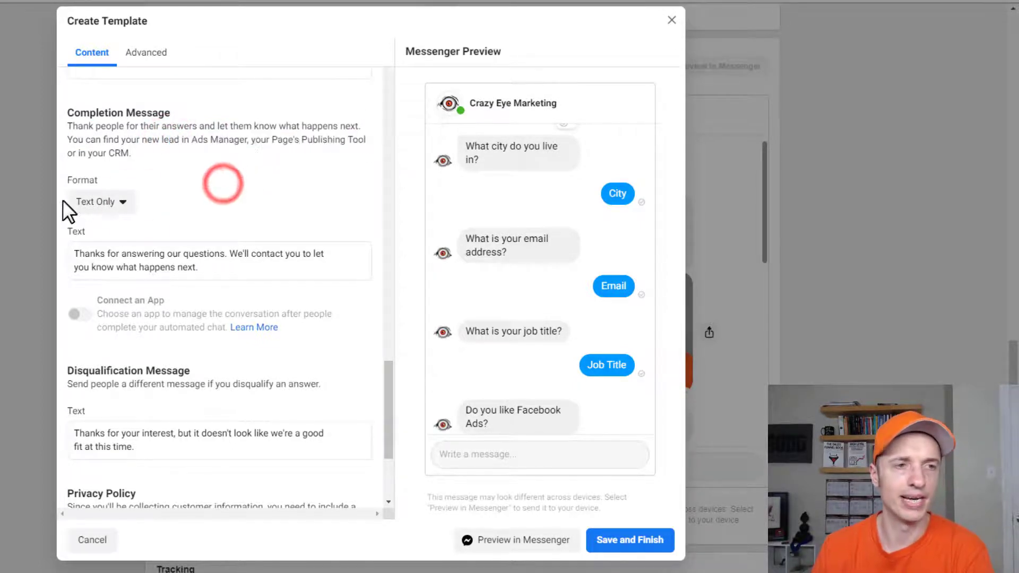
scroll(488, 267, "down", 4)
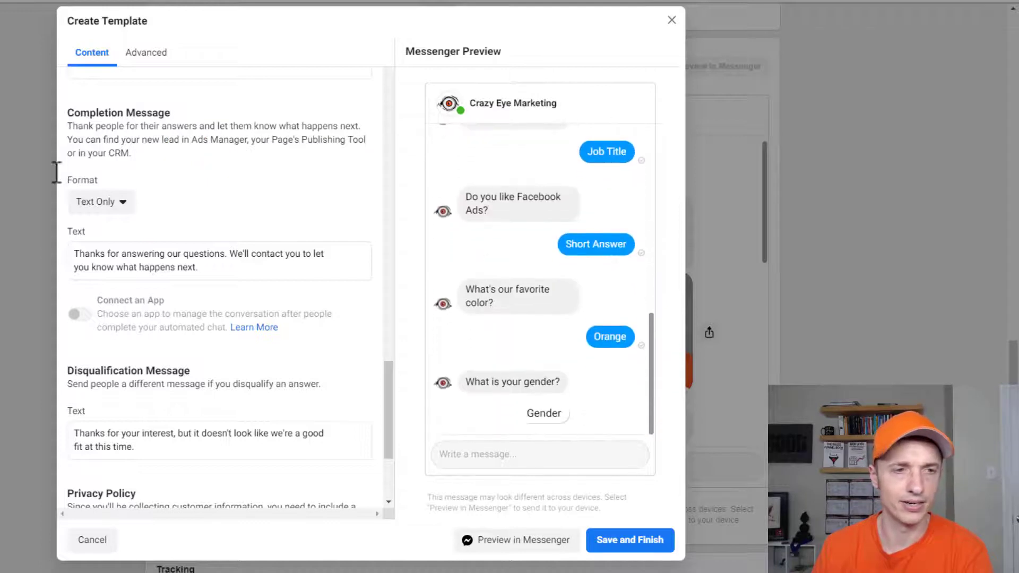
left_click(106, 201)
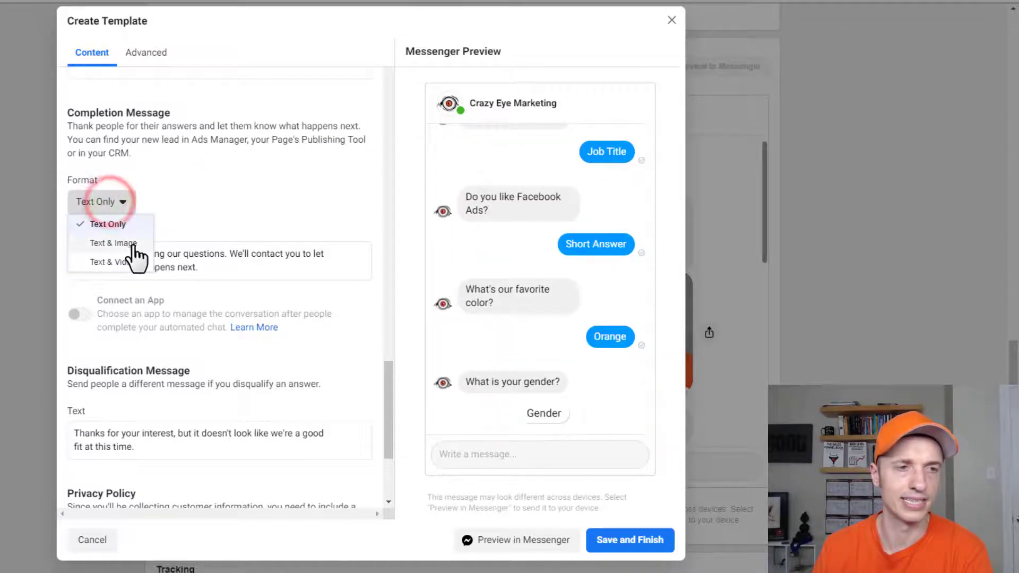
left_click(231, 206)
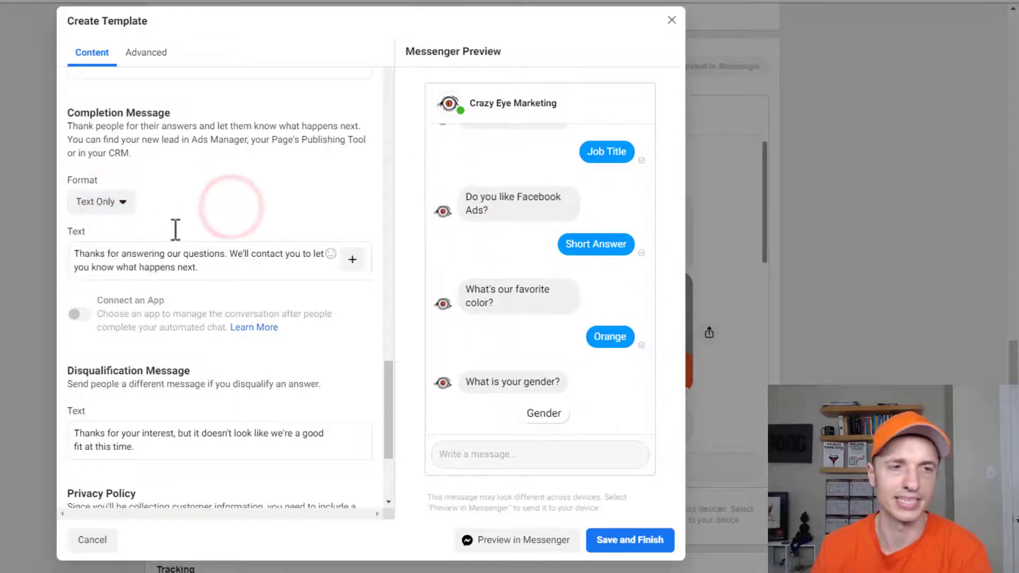
scroll(110, 255, "down", 1)
left_click(228, 198)
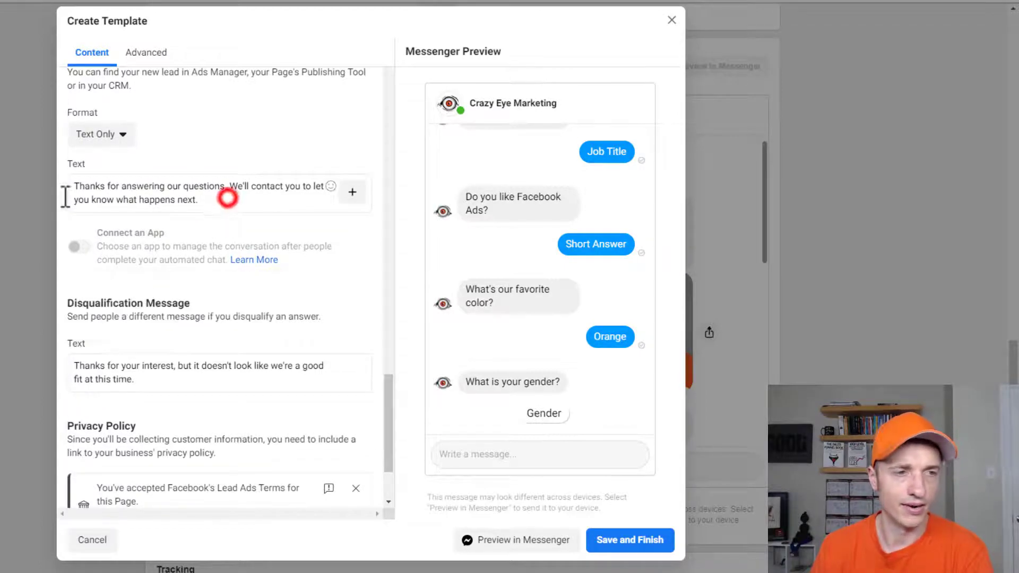
left_click_drag(65, 199, 166, 212)
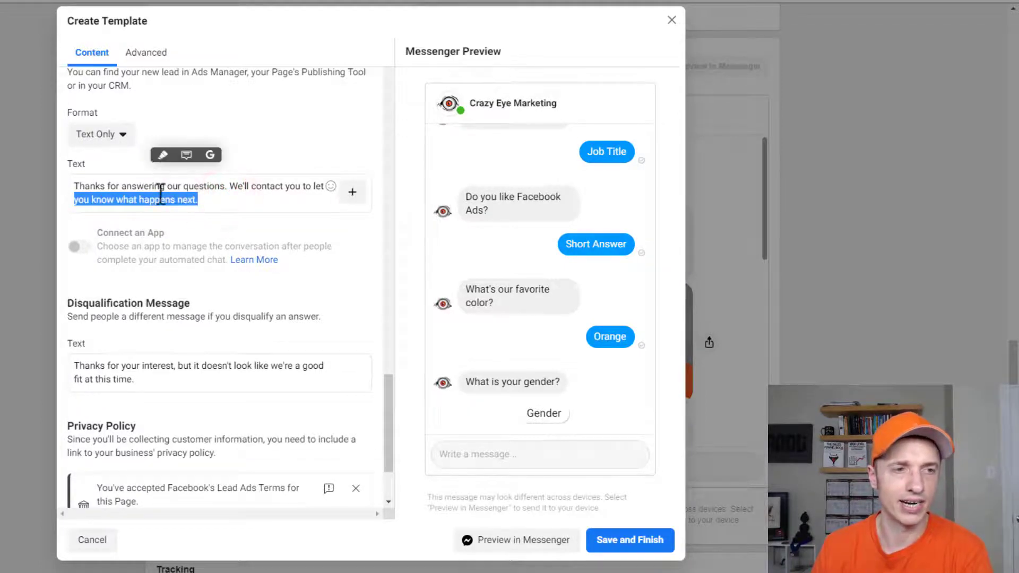
mouse_move(106, 262)
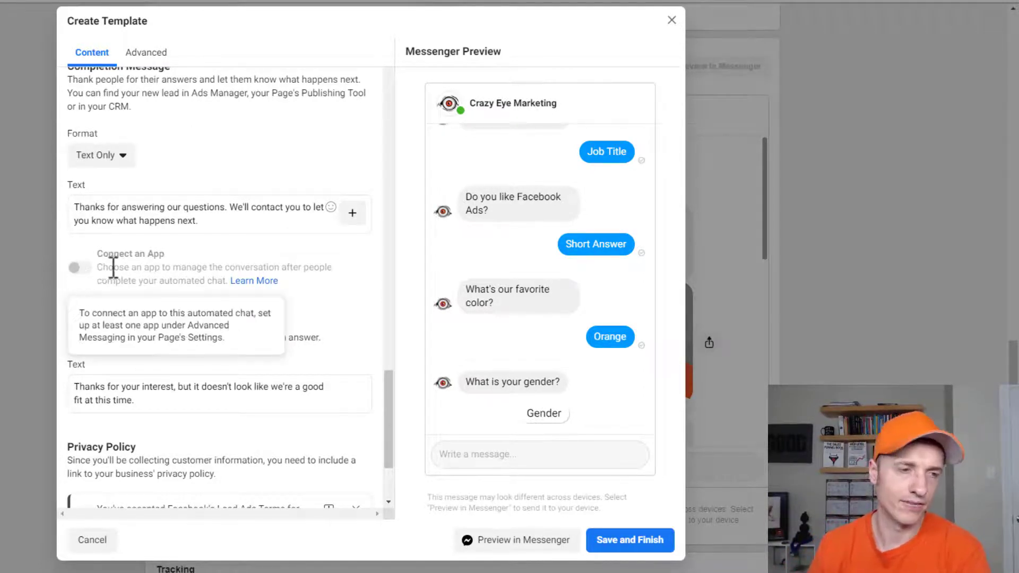
Review the Disqualification Message text and compare it with the skip settings of the color question's options
scroll(336, 346, "down", 3)
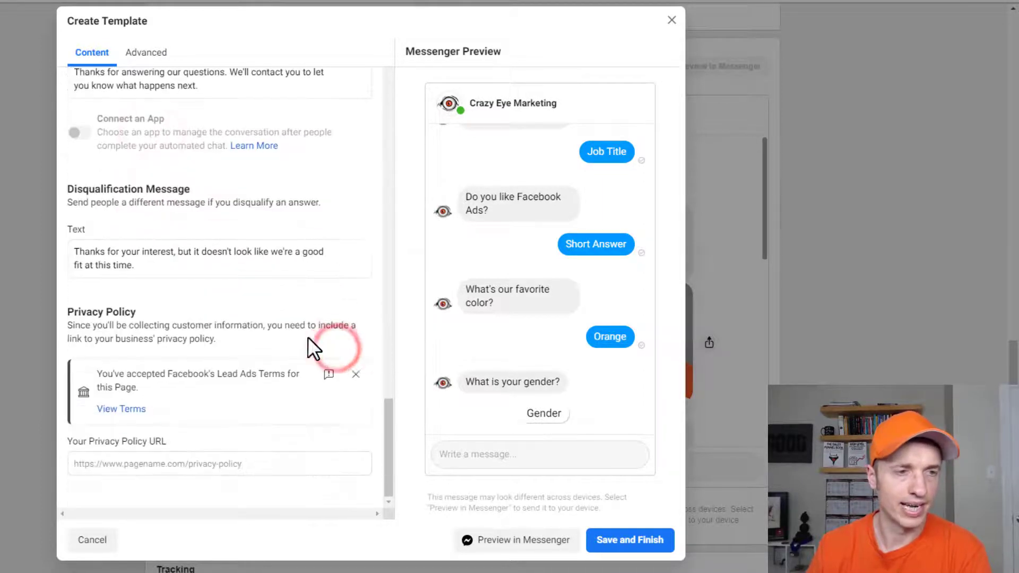
triple_click(149, 268)
left_click(215, 274)
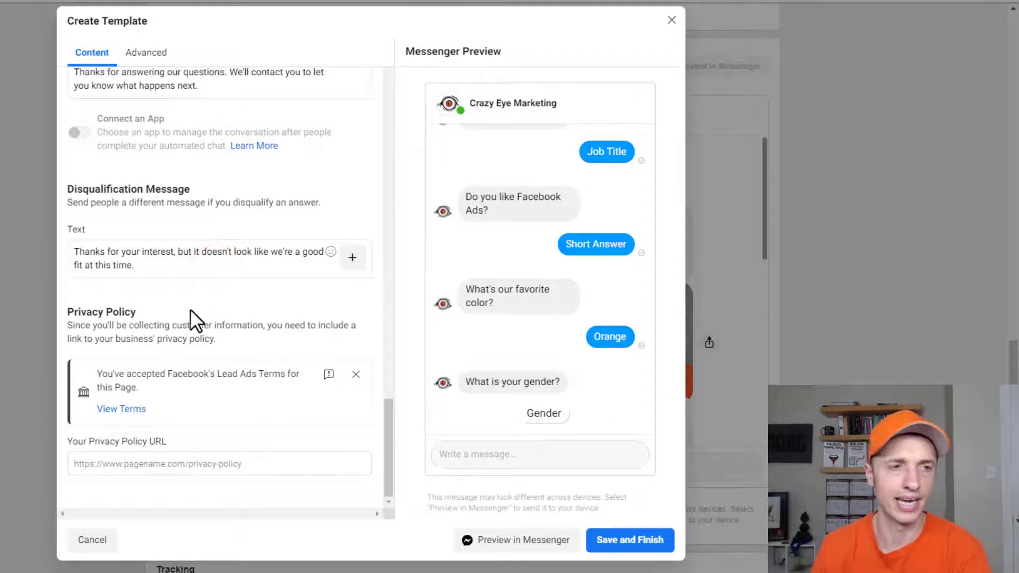
scroll(190, 310, "up", 15)
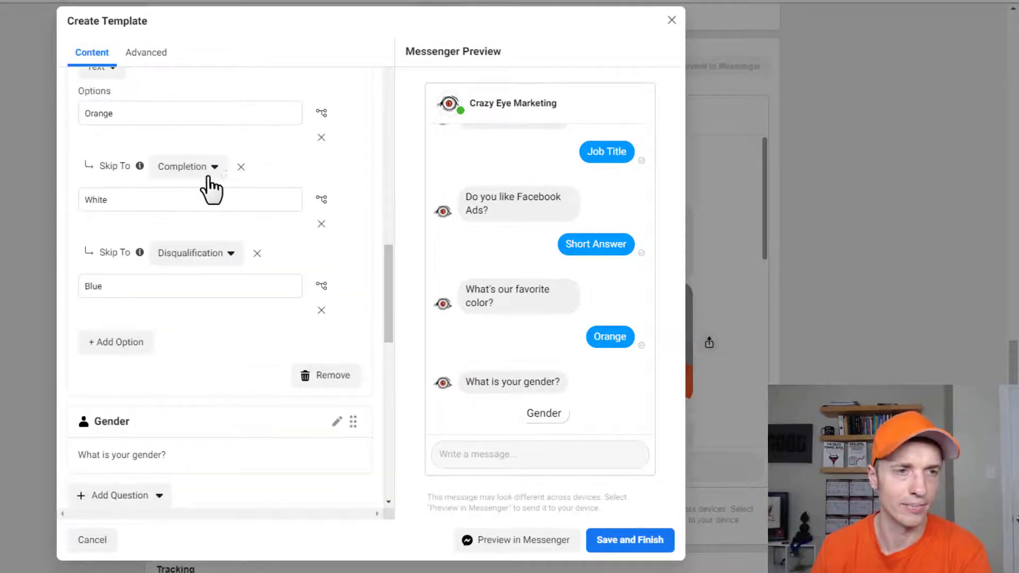
scroll(107, 274, "up", 1)
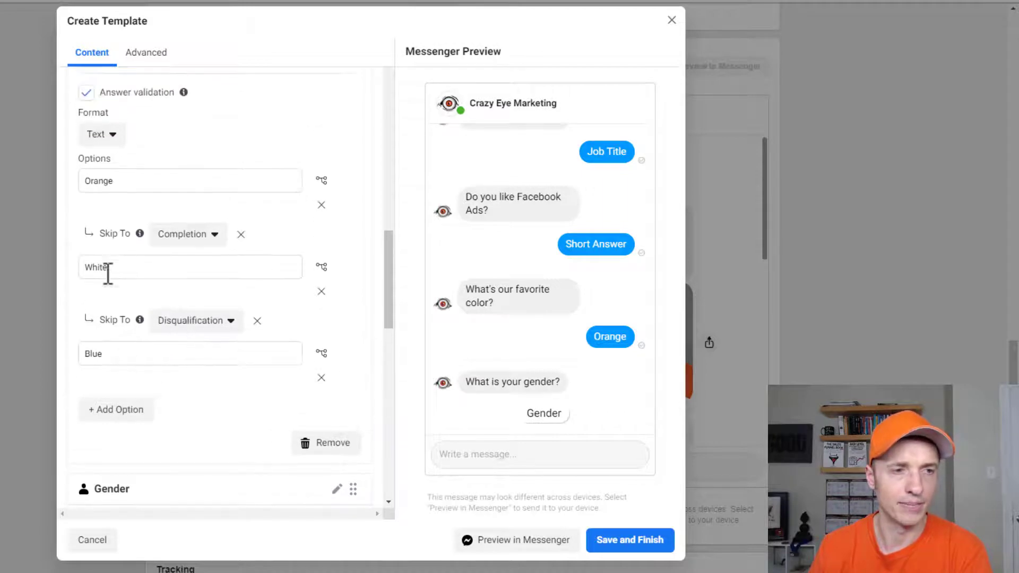
scroll(200, 325, "down", 10)
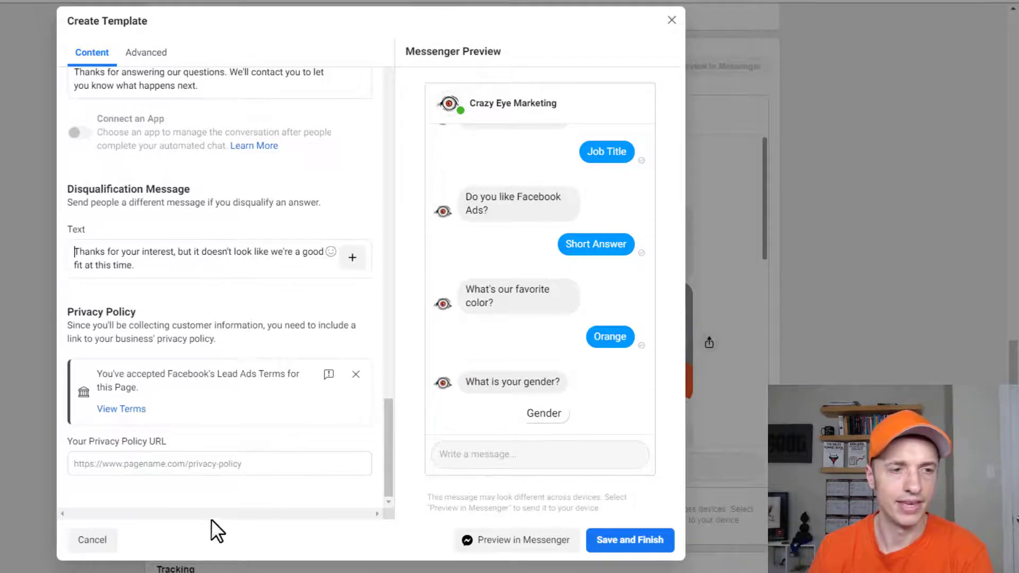
left_click(185, 467)
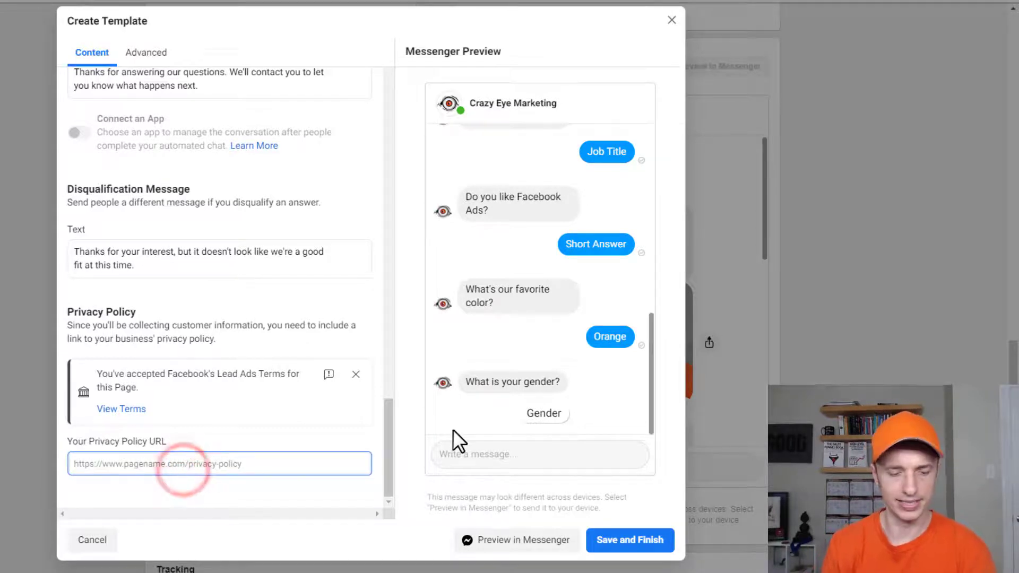
type("https://www.crazyeyemarketing.com/privacy-policy/")
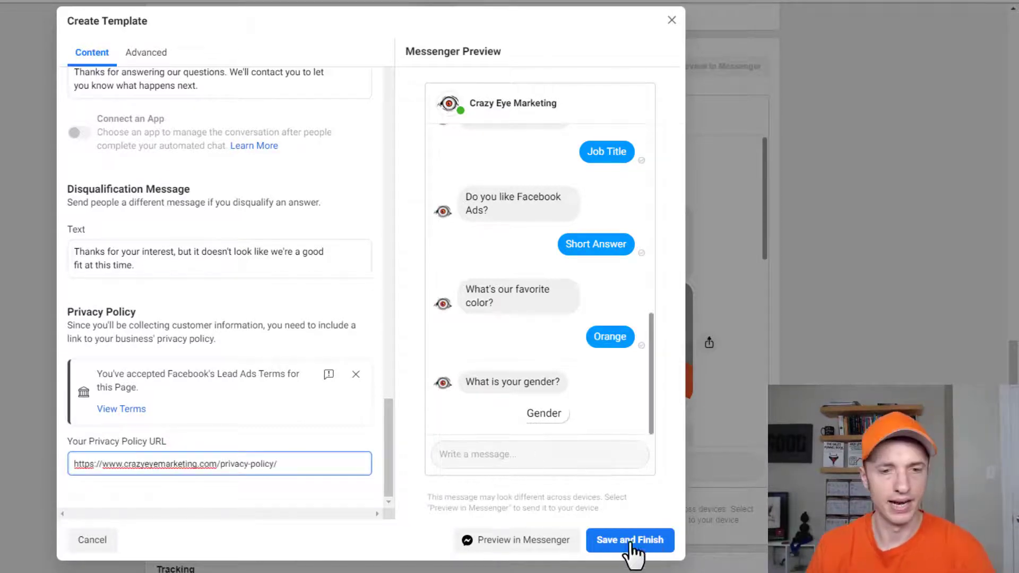
left_click(647, 541)
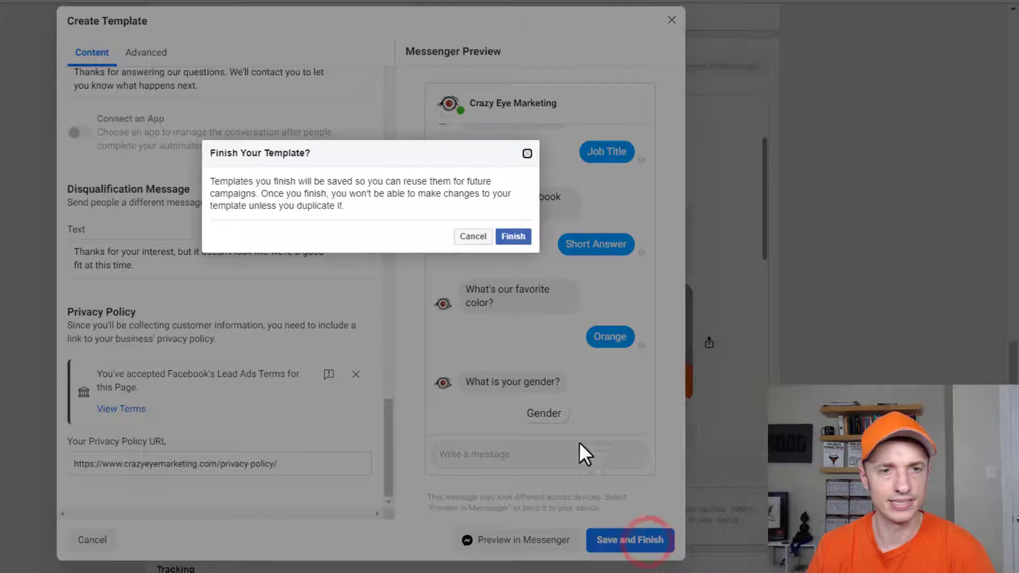
left_click(513, 237)
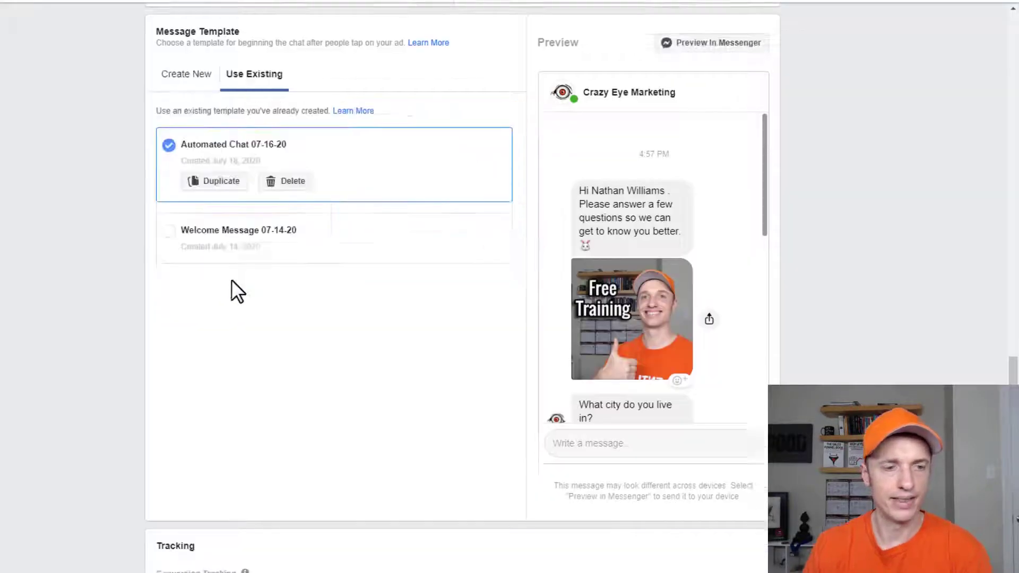
Check the ad's tracking settings and confirm the Messages campaign for publishing
scroll(249, 297, "down", 3)
scroll(213, 339, "down", 1)
scroll(169, 329, "down", 3)
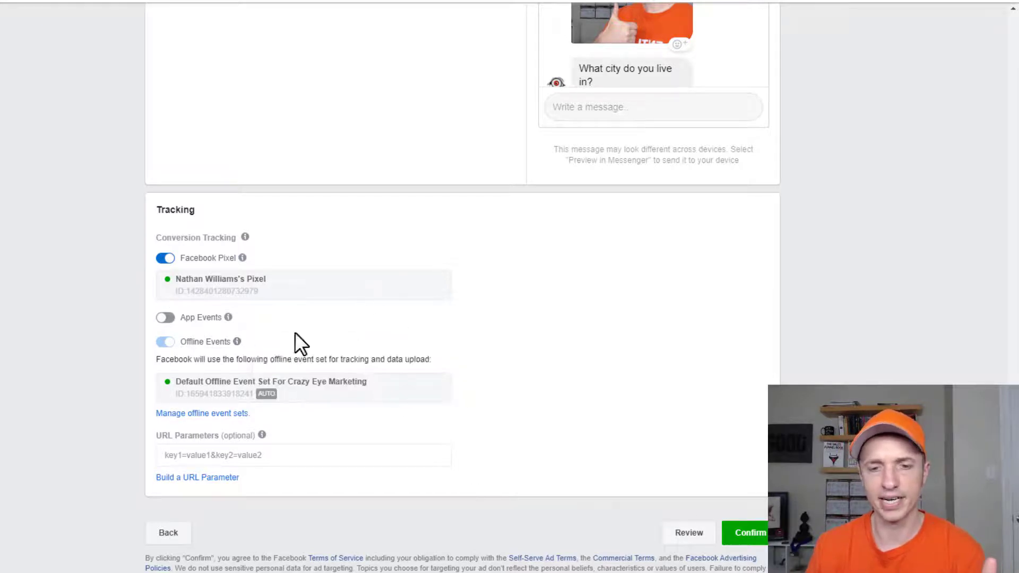
left_click(763, 532)
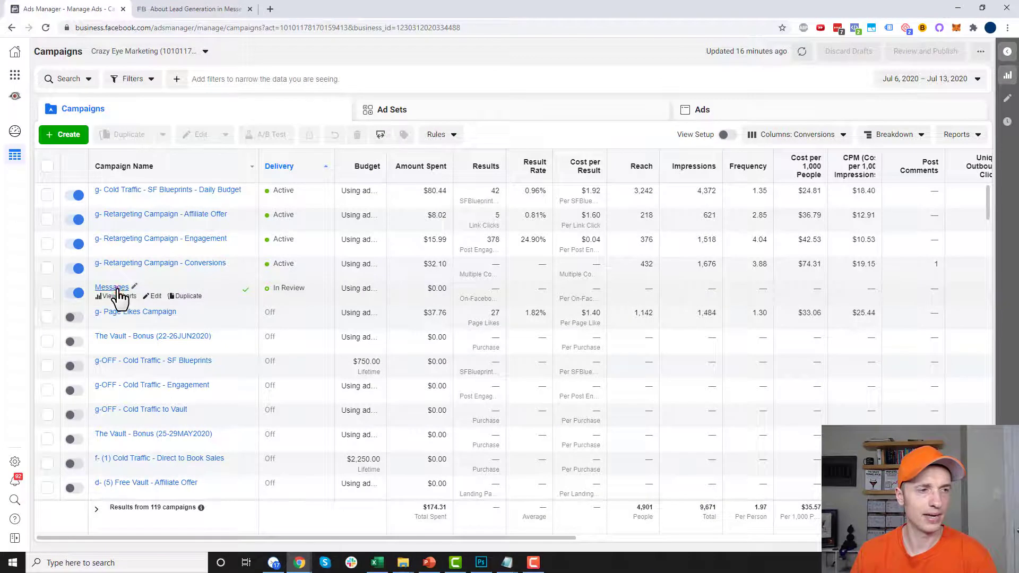
Open the ad in the Messages campaign's US - 18+ ad set for editing
left_click(113, 287)
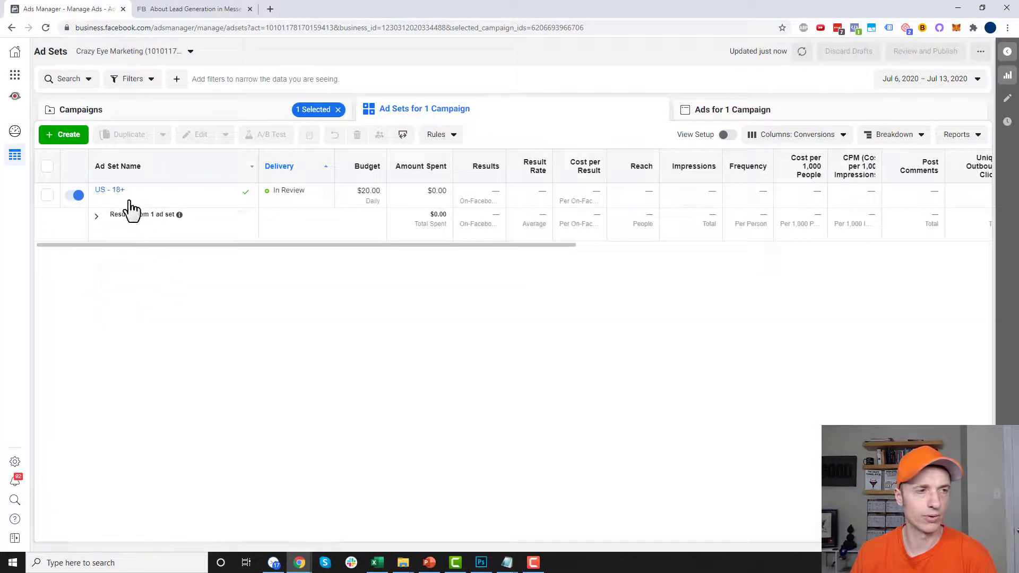
left_click(112, 191)
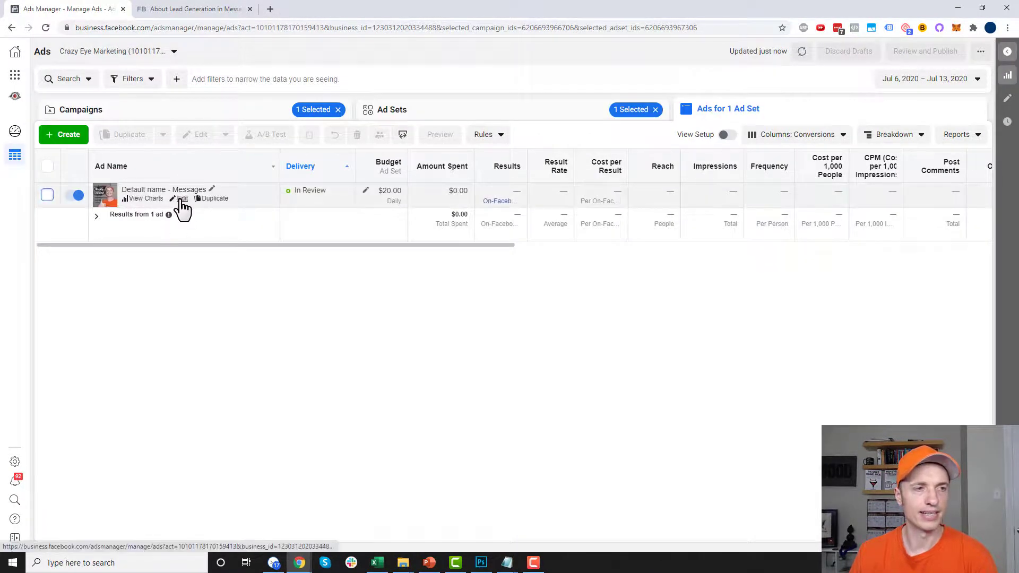
left_click(182, 199)
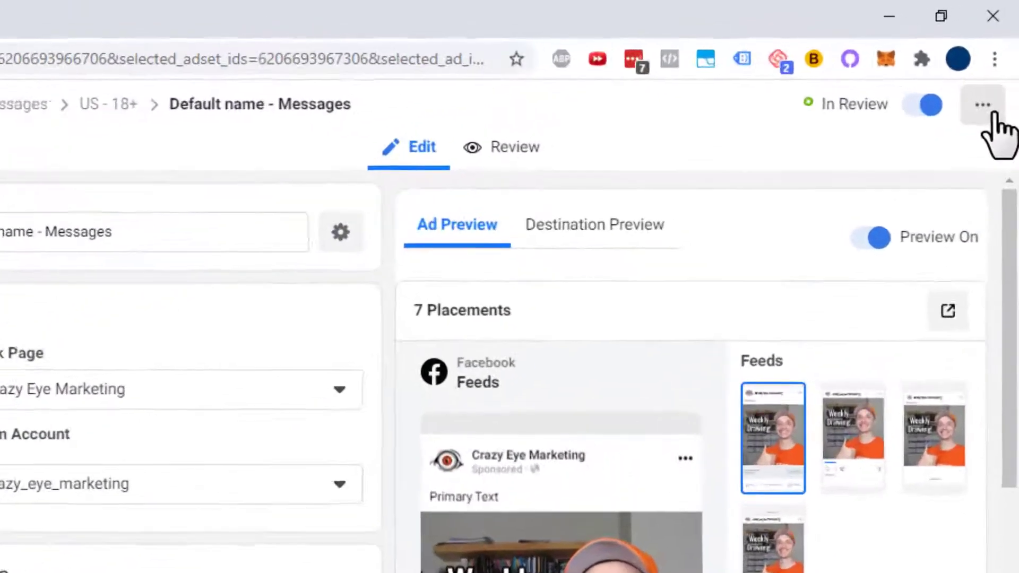
Open the ad's leads data download and review its date range choices and the note on automatic CRM retrieval
left_click(987, 108)
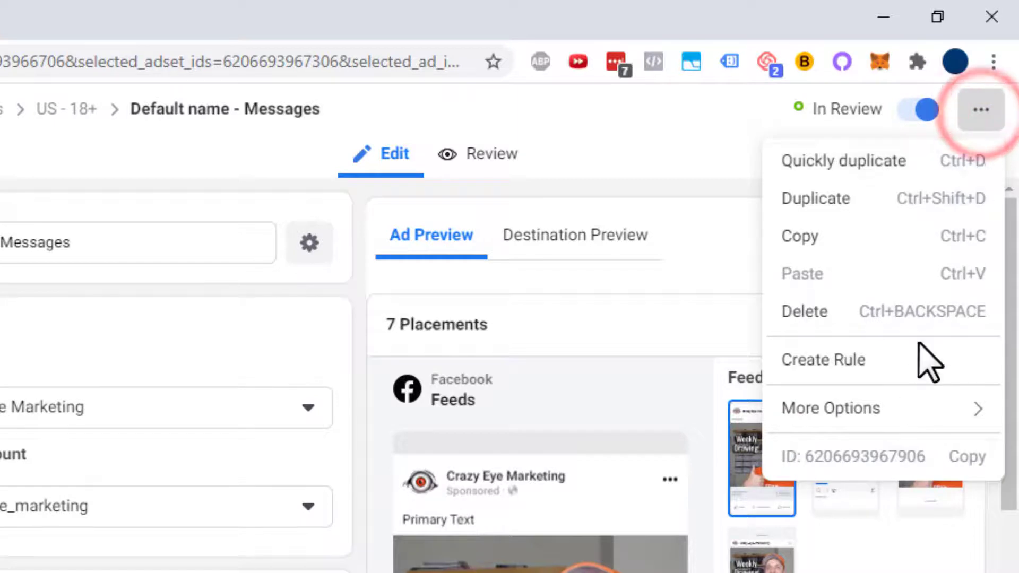
mouse_move(901, 410)
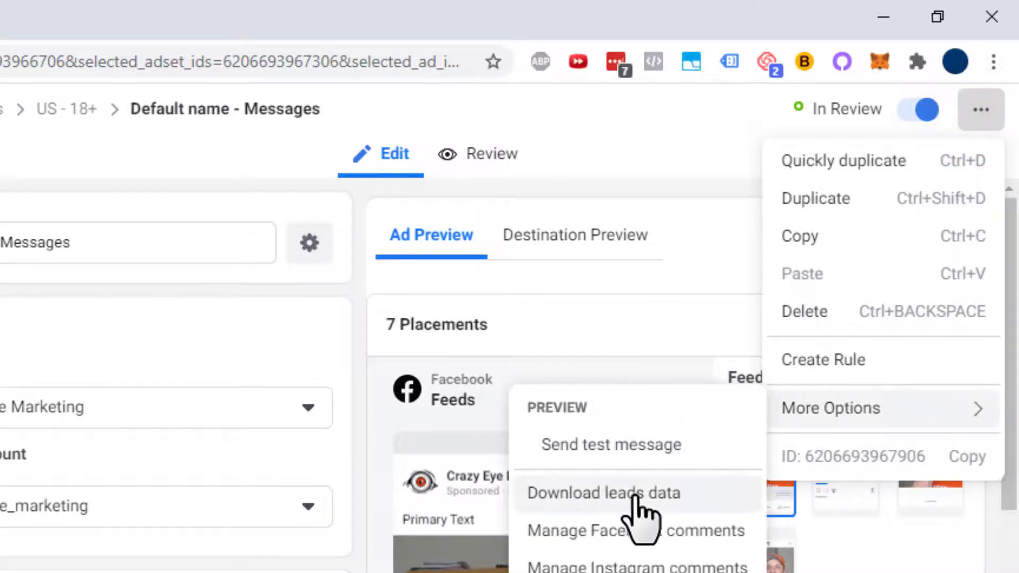
left_click(598, 496)
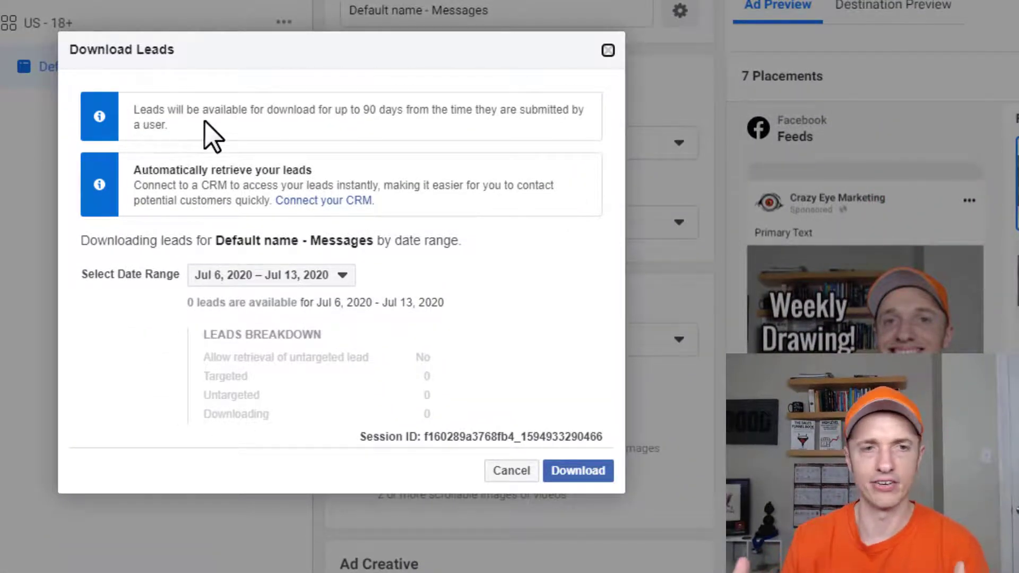
left_click(341, 274)
left_click(107, 341)
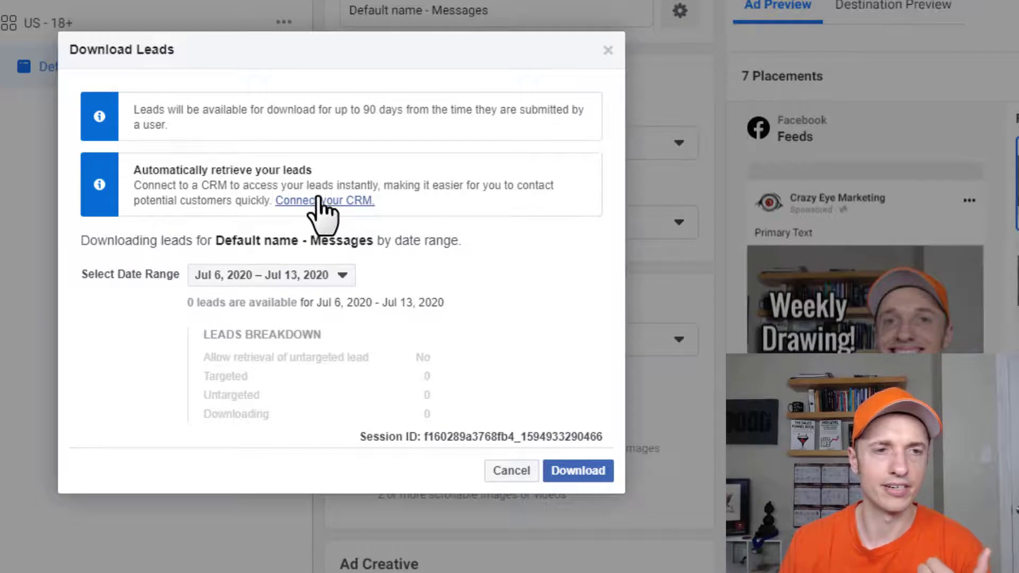
left_click_drag(167, 185, 565, 187)
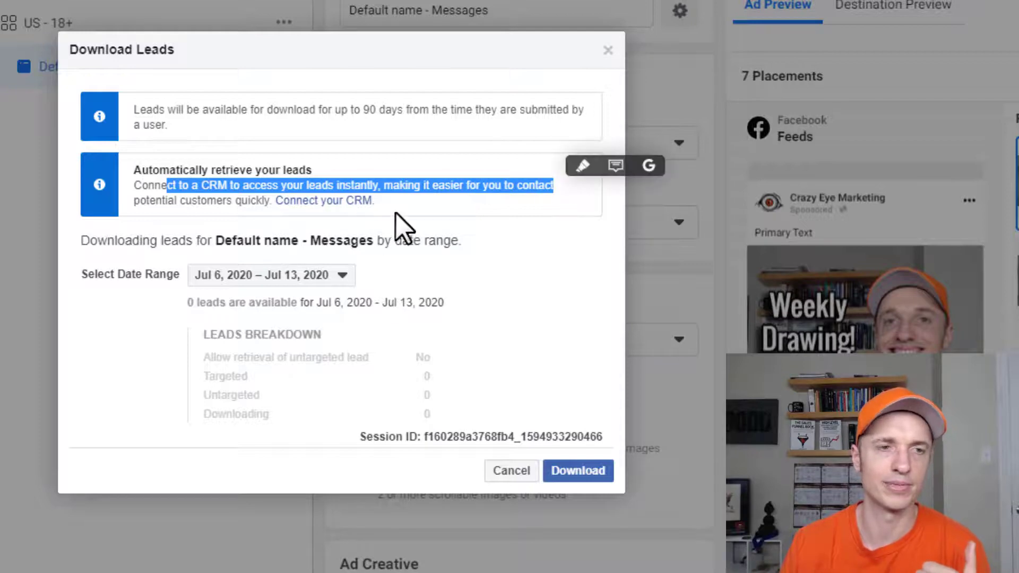
Go to the CRM leads setup, choose ActiveCampaign as the provider and start connecting it through Zapier
left_click(358, 202)
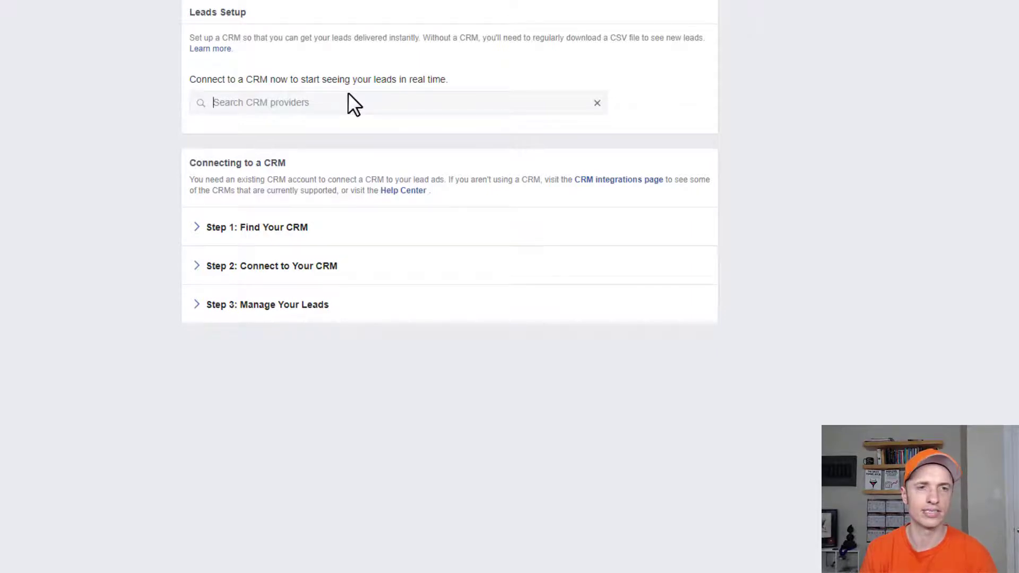
type("acti")
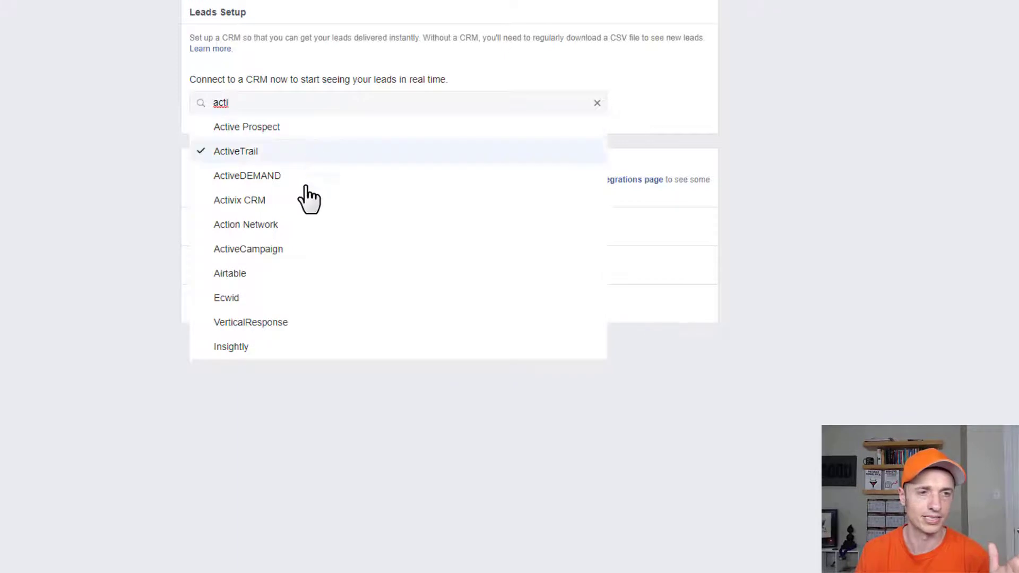
left_click(273, 250)
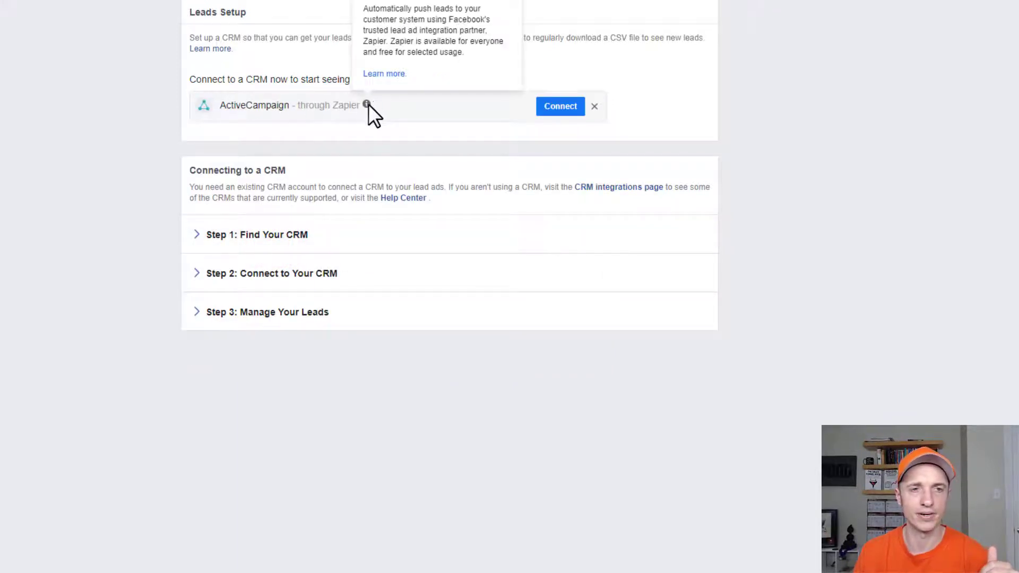
mouse_move(377, 93)
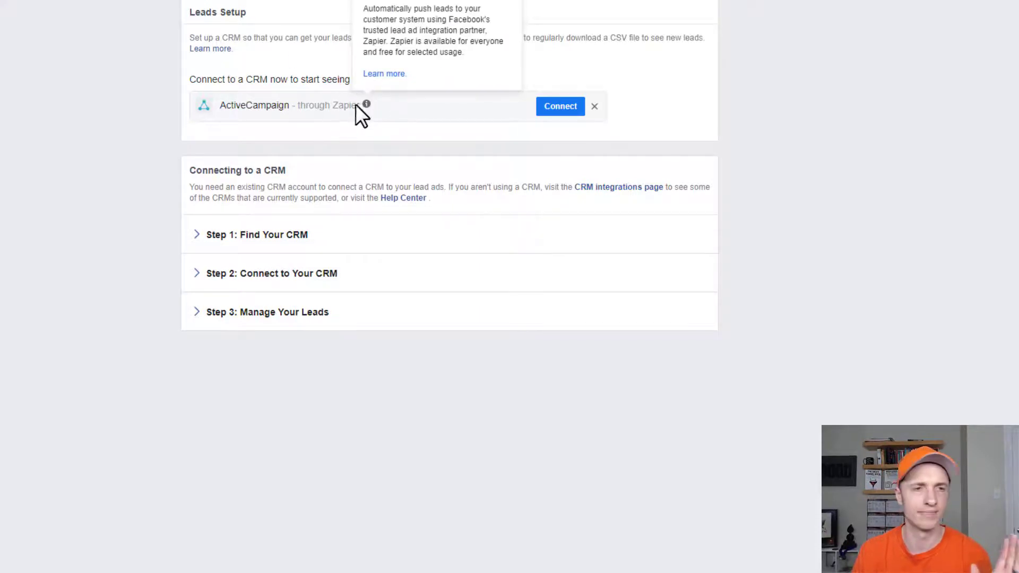
left_click(558, 112)
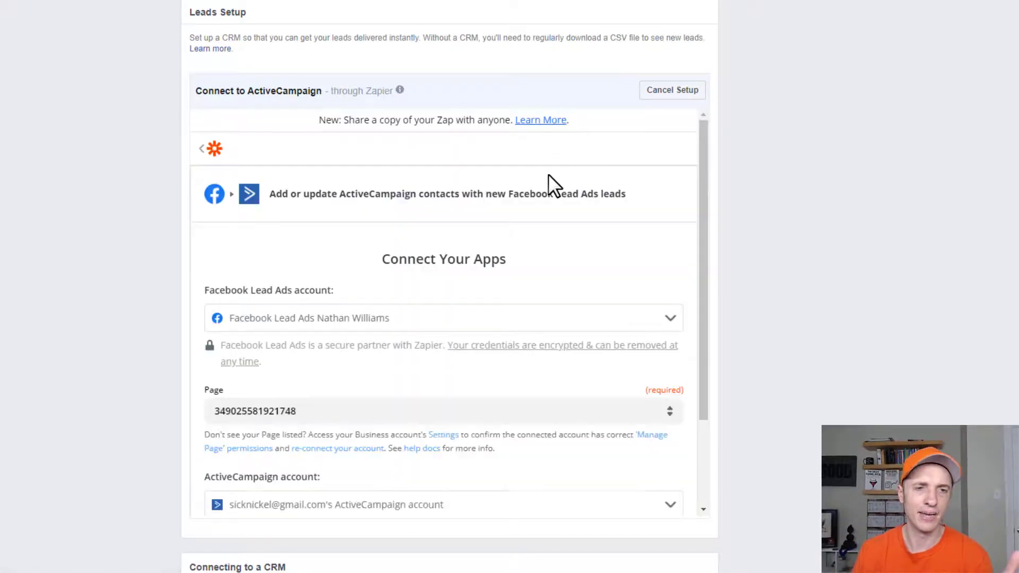
Select cem.activehosted.com as the ActiveCampaign account for the Zapier connection
scroll(559, 187, "down", 1)
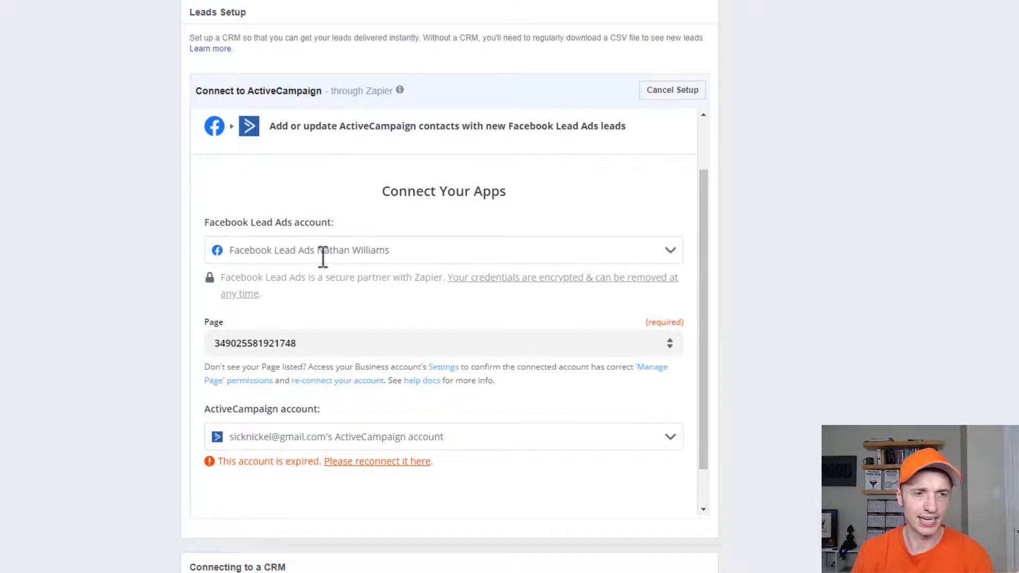
scroll(333, 273, "down", 1)
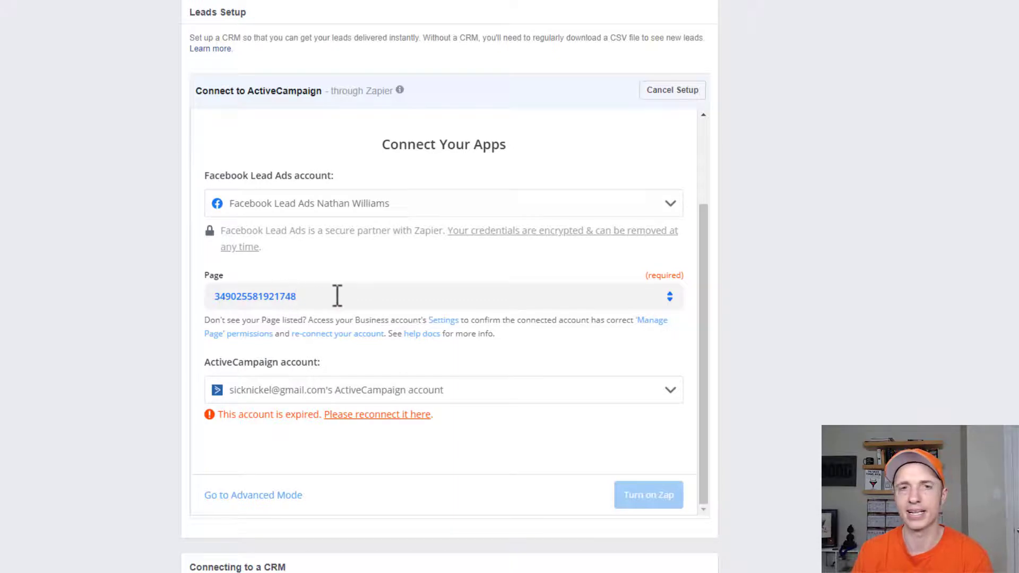
scroll(308, 370, "down", 1)
left_click(317, 324)
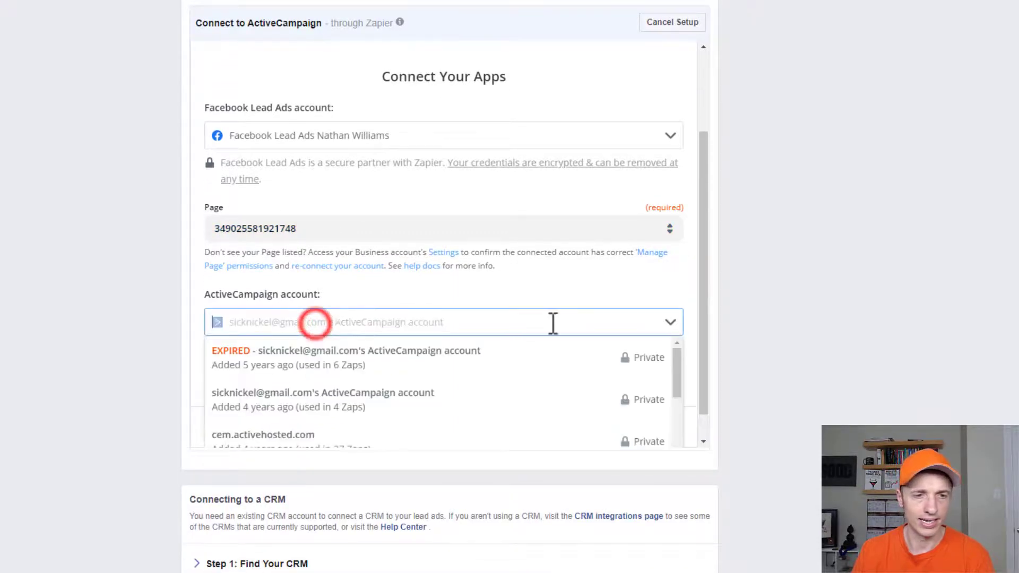
scroll(373, 406, "down", 2)
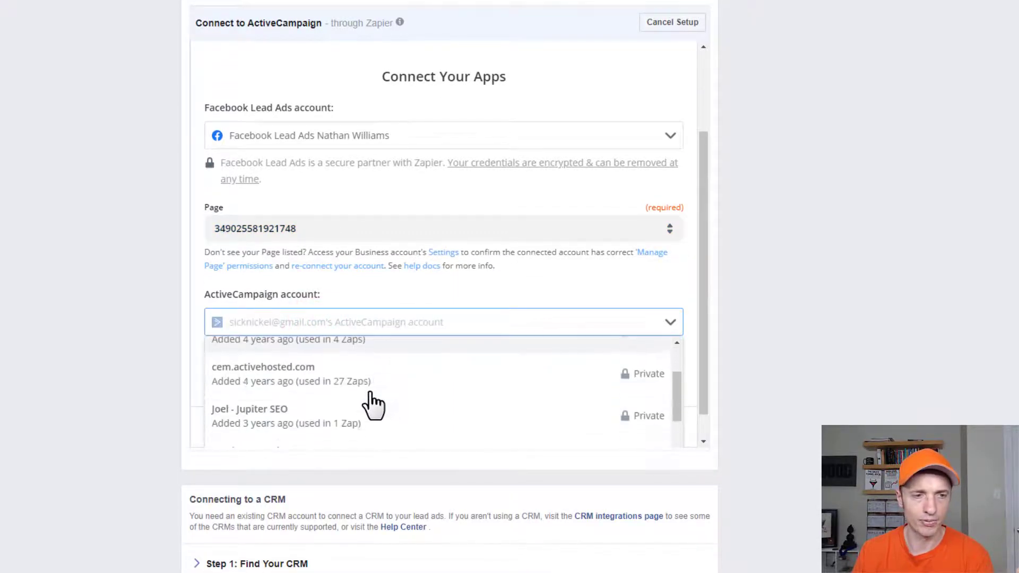
left_click(336, 380)
scroll(283, 313, "down", 1)
scroll(289, 319, "down", 2)
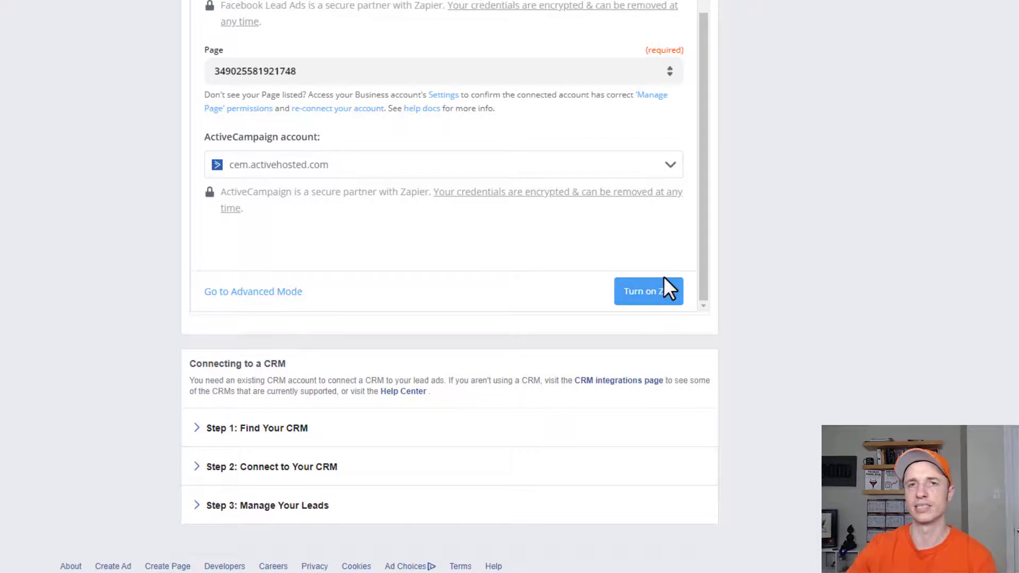
Switch the Zap to advanced mode and accept the Facebook Lead Ads New Lead trigger with its connected account
left_click(274, 299)
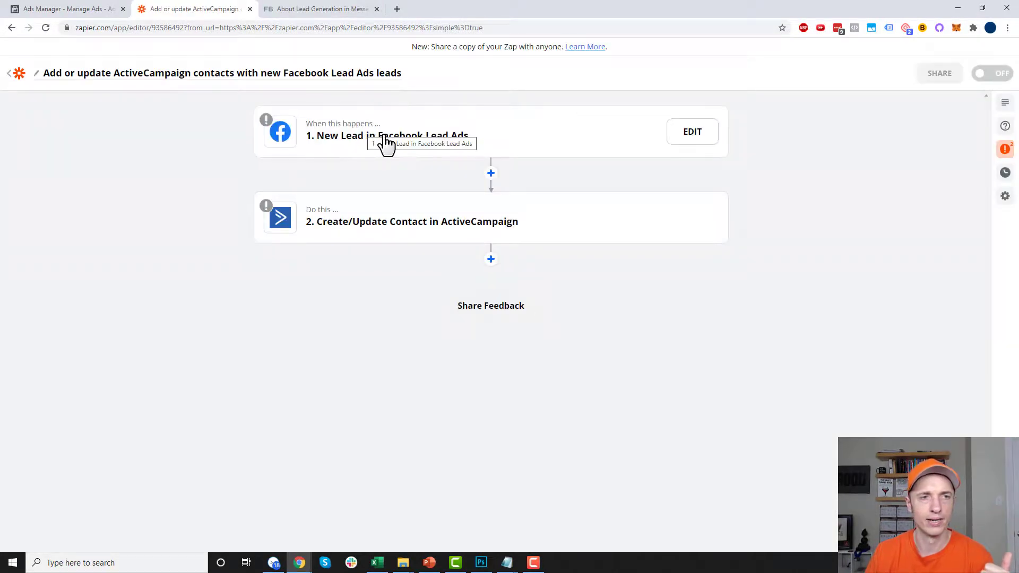
left_click(383, 139)
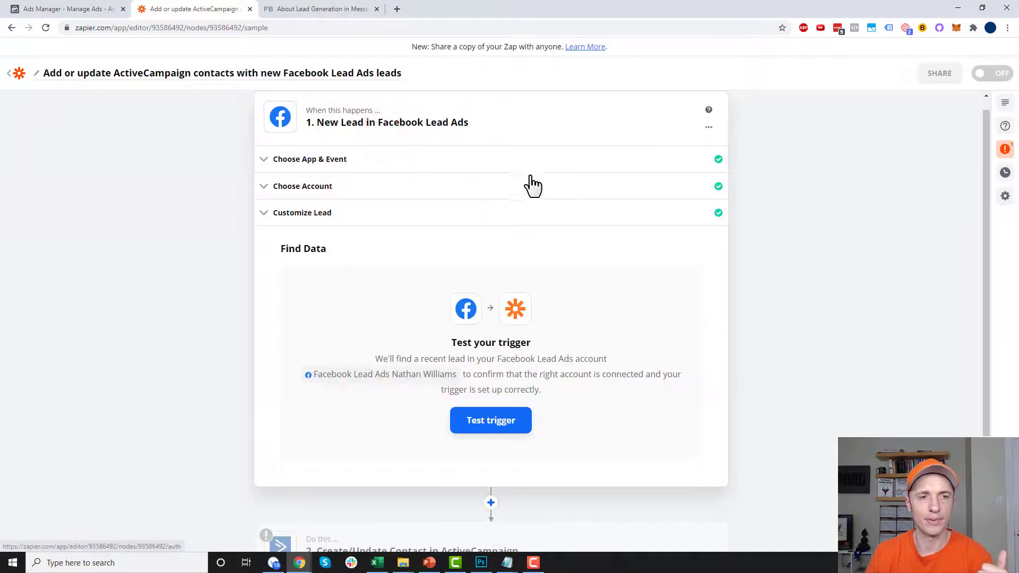
left_click(333, 161)
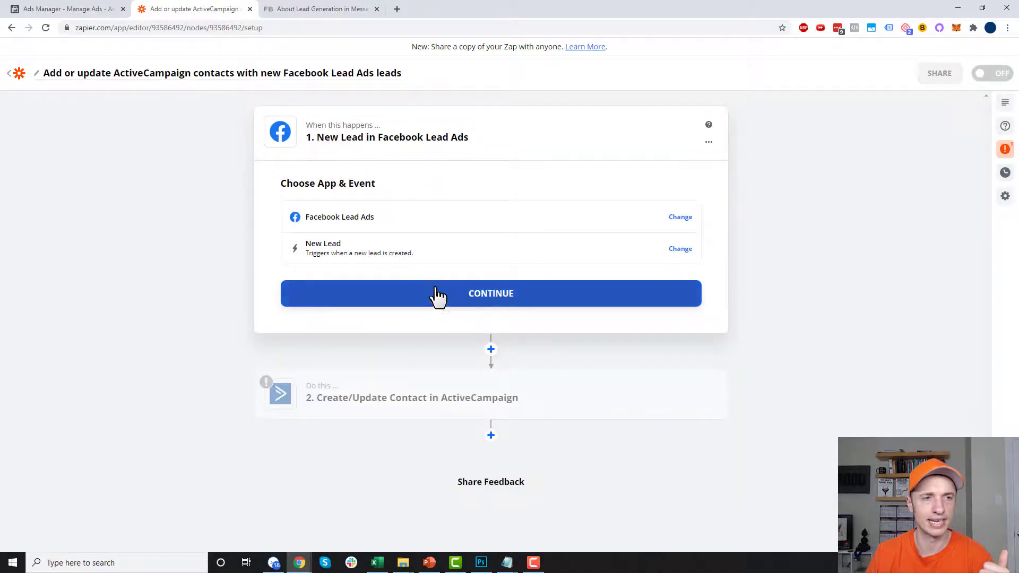
left_click(469, 302)
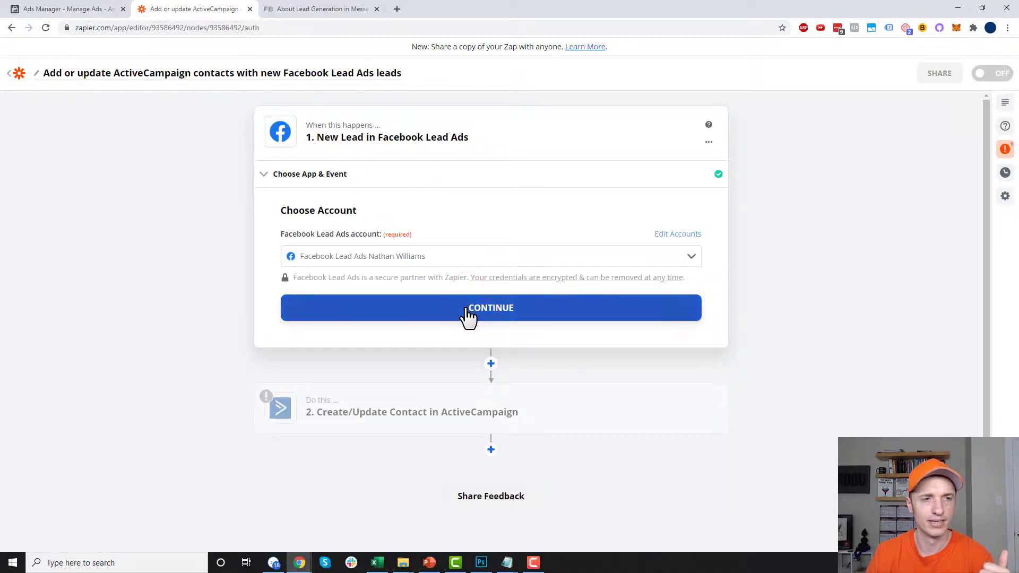
left_click(466, 309)
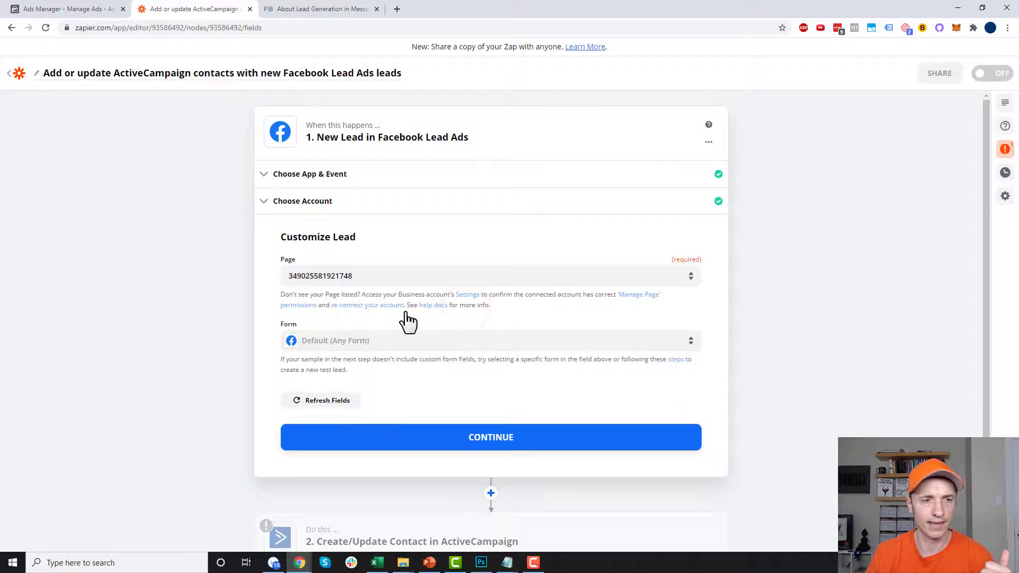
left_click(330, 406)
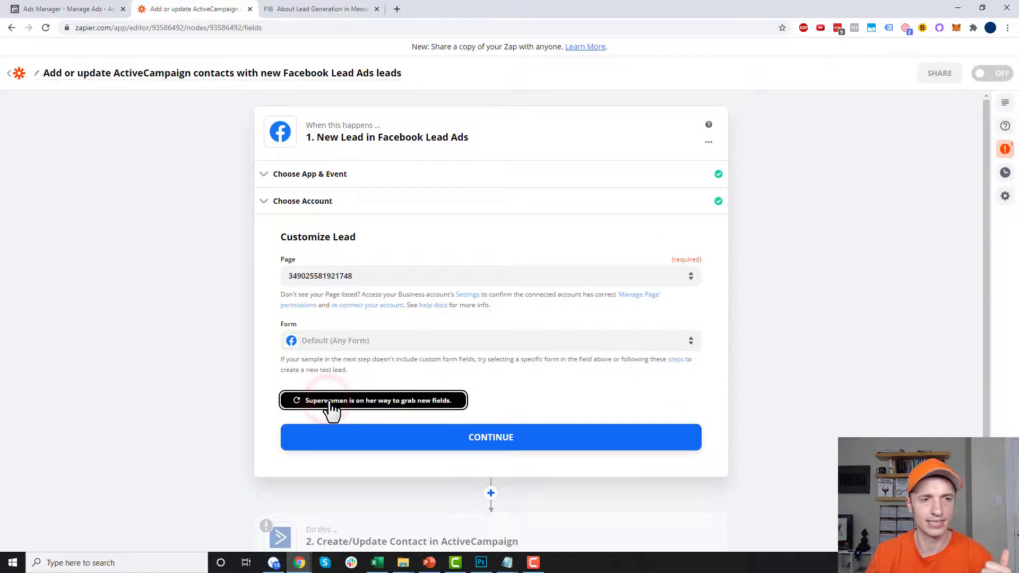
left_click(553, 344)
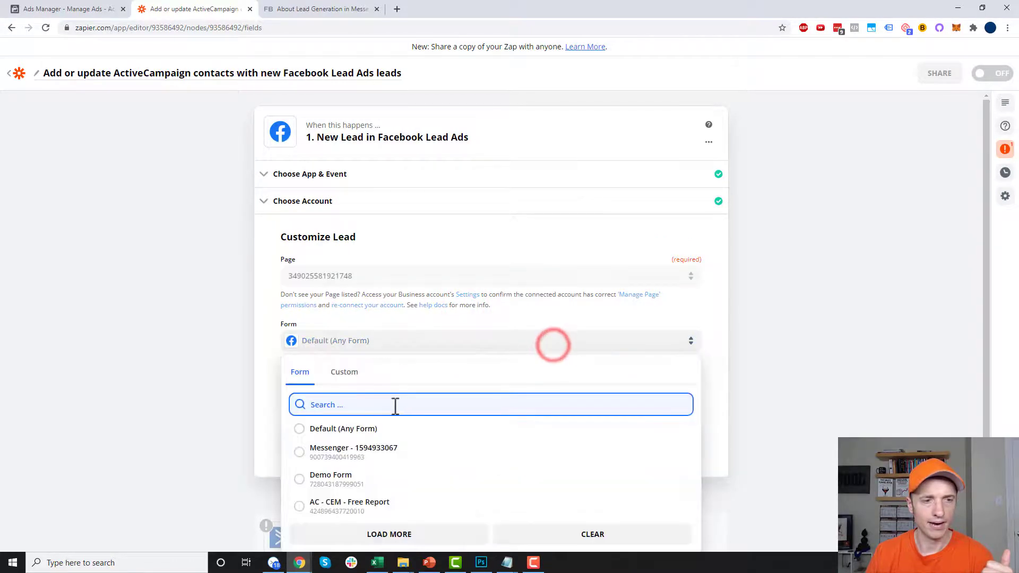
left_click(342, 457)
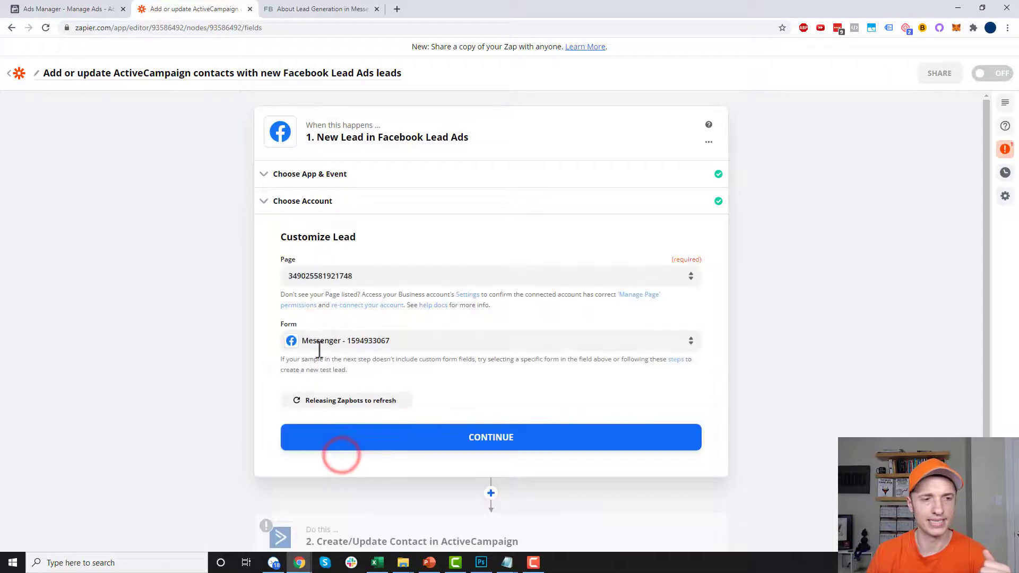
left_click(417, 441)
Test the New Lead trigger and review the question fields in the sample lead data
left_click(494, 436)
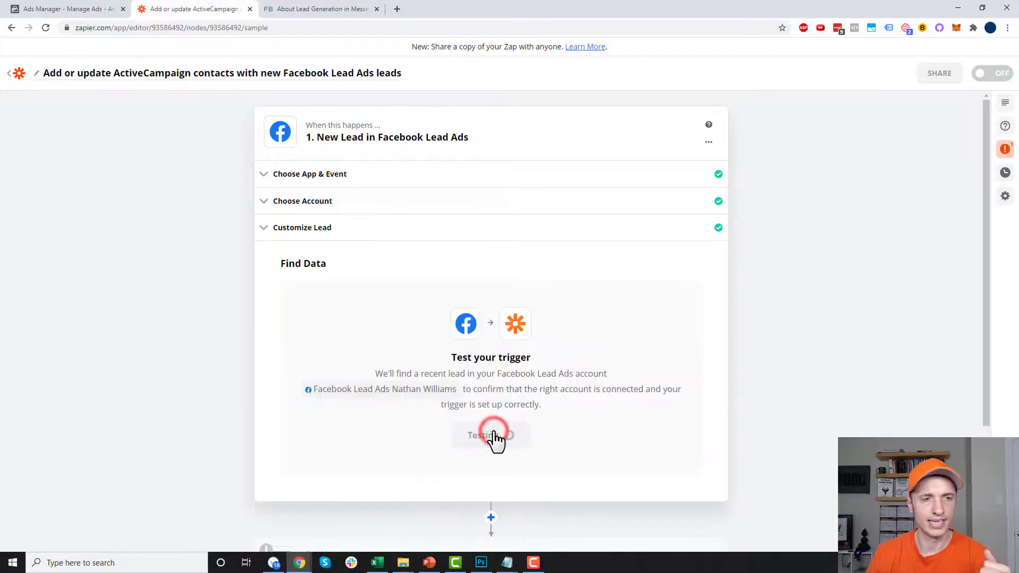
scroll(502, 414, "down", 2)
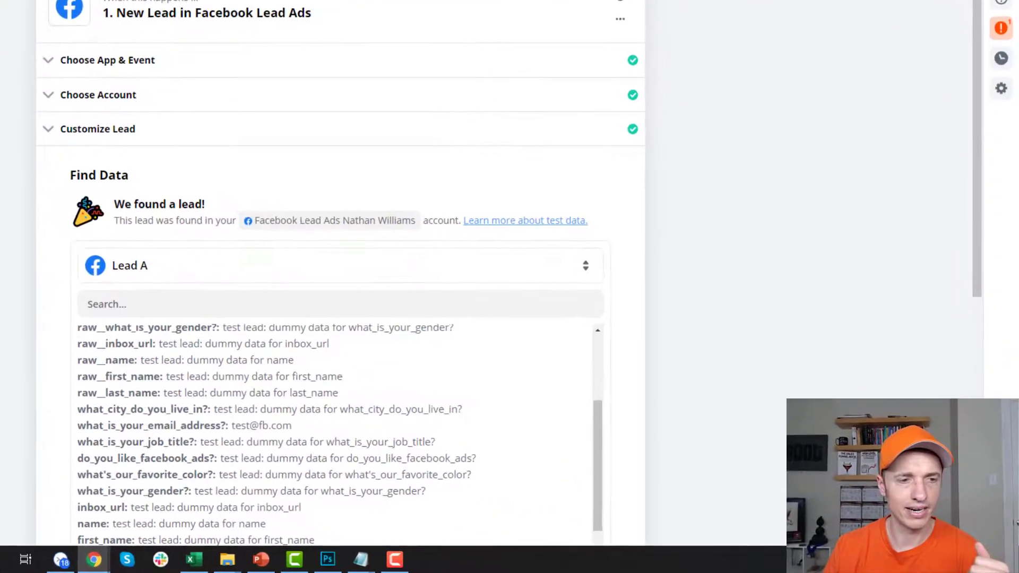
scroll(337, 391, "down", 2)
scroll(419, 425, "up", 1)
scroll(243, 383, "up", 2)
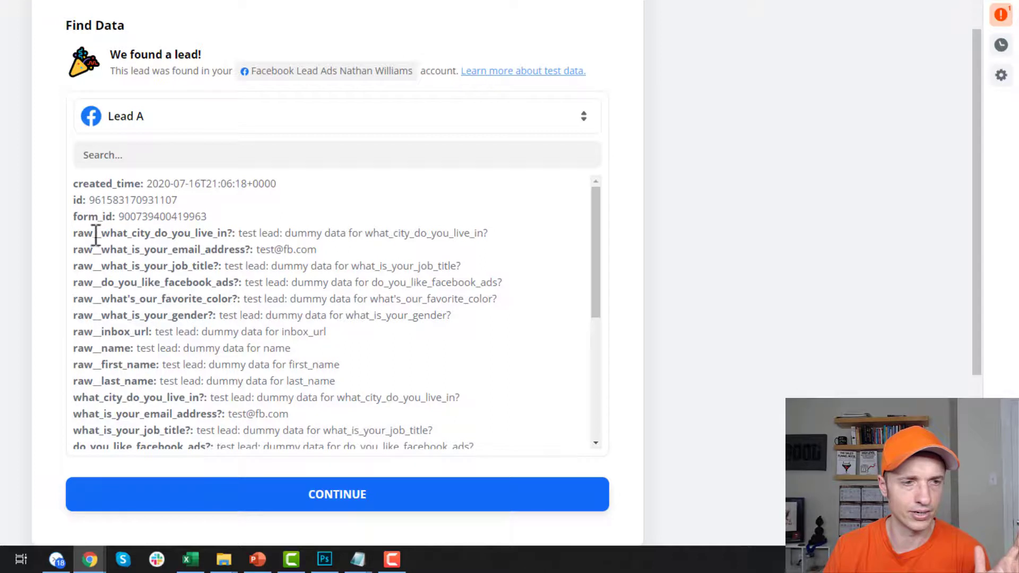
Examine the raw and cleaned answer fields in Lead A, from city and email address through gender, inbox URL and names
left_click_drag(137, 234, 234, 233)
left_click_drag(161, 253, 260, 254)
left_click_drag(162, 272, 235, 285)
left_click_drag(131, 301, 228, 317)
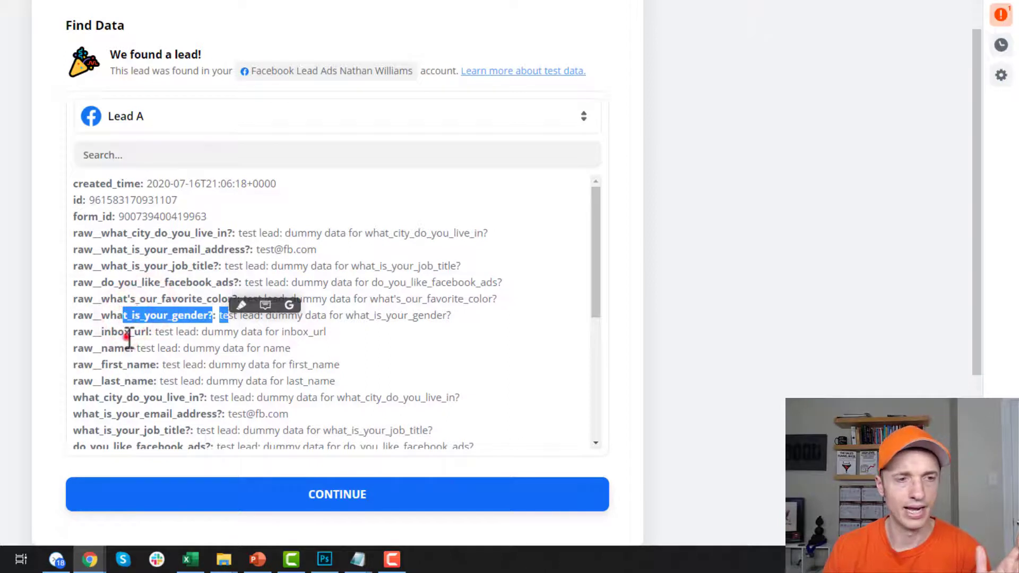
left_click_drag(125, 333, 201, 332)
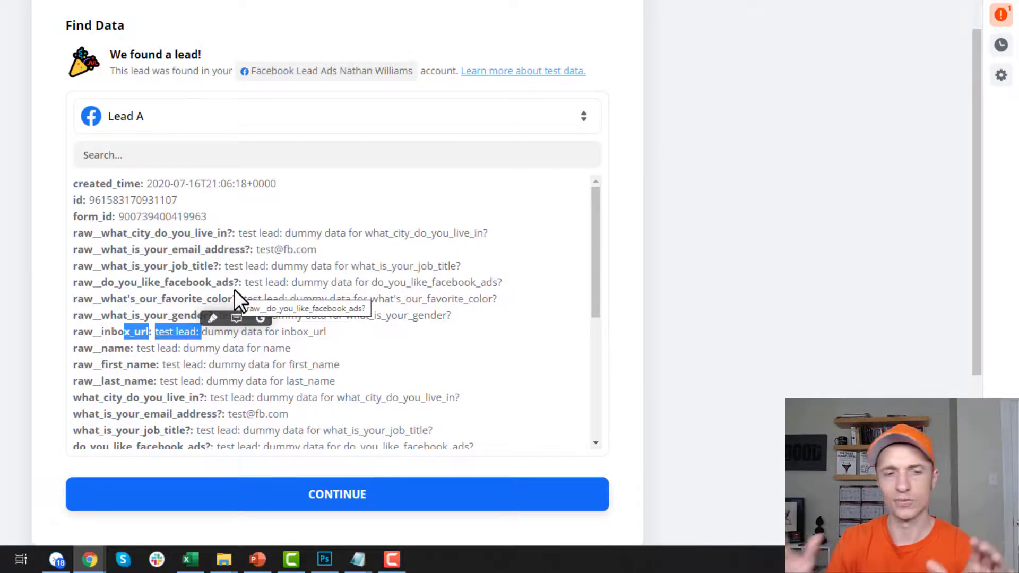
scroll(318, 314, "down", 3)
left_click(213, 191)
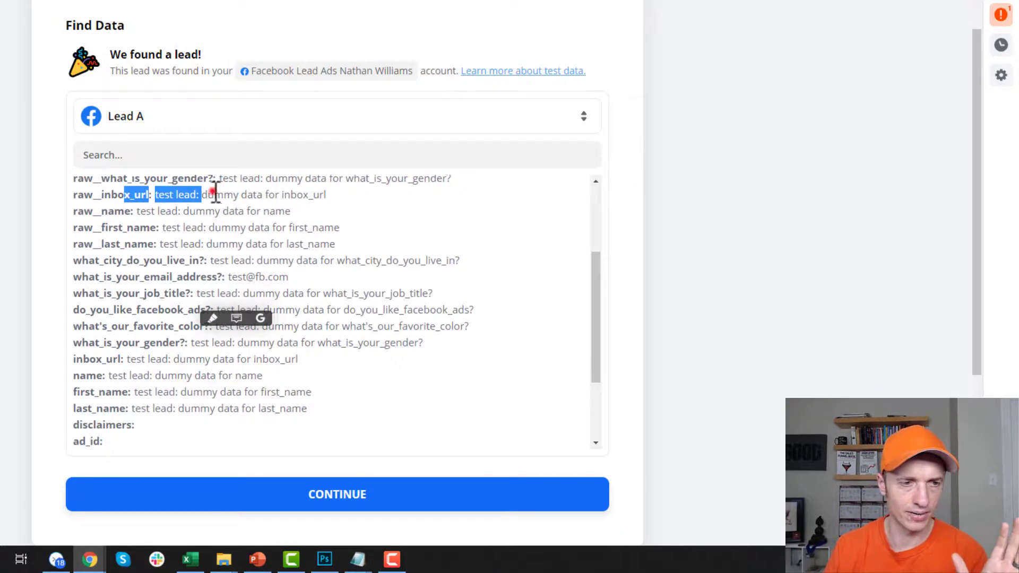
scroll(319, 372, "down", 3)
Accept the sample lead, the ActiveCampaign Create/Update Contact action and its cem.activehosted.com account
left_click(345, 494)
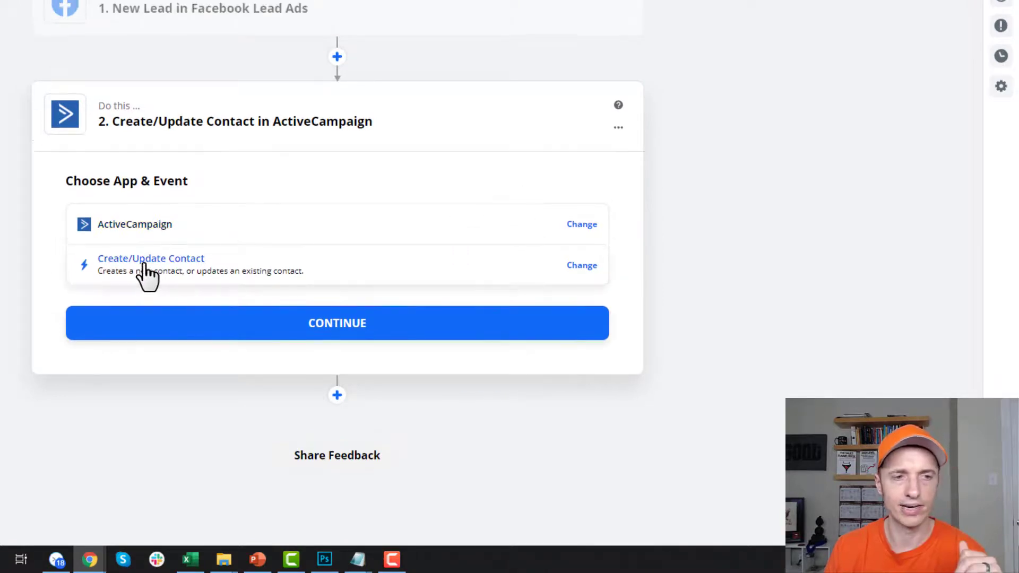
left_click(351, 328)
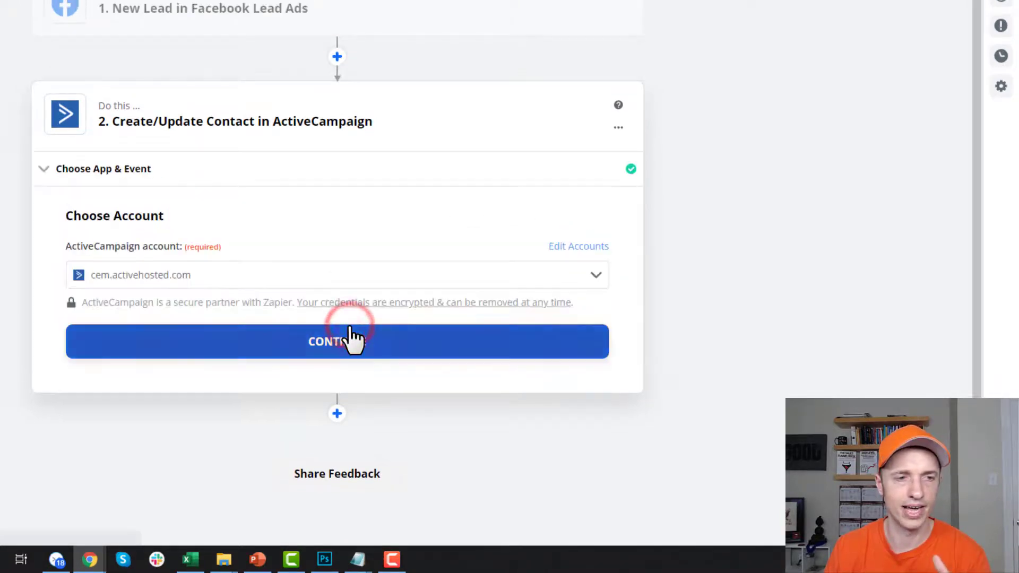
left_click(242, 346)
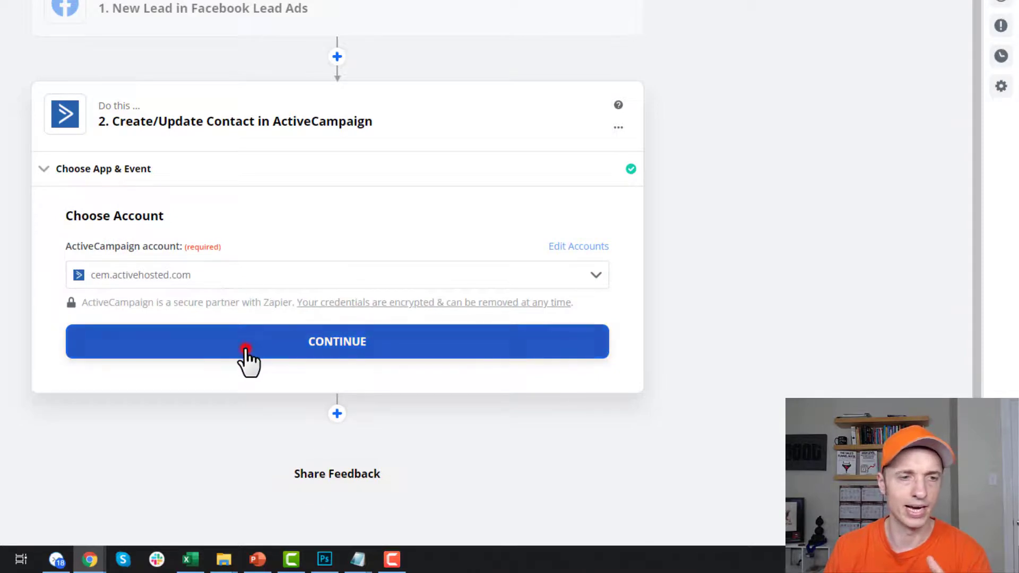
Replace the contact's Email Address mapping with the lead's What Is Your Email Address? field, found by searching "email"
scroll(215, 314, "down", 3)
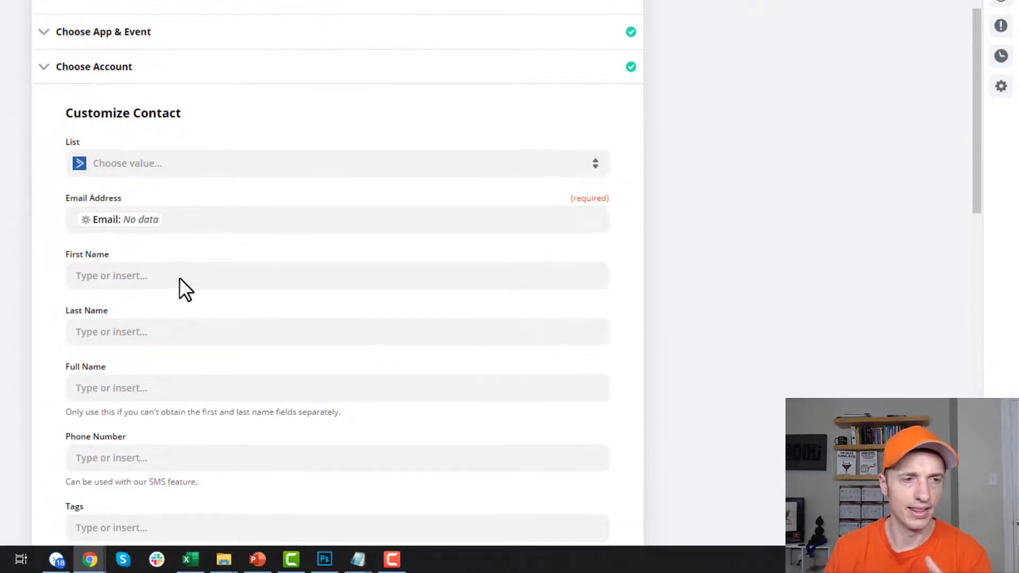
left_click(224, 225)
key("BackSpace")
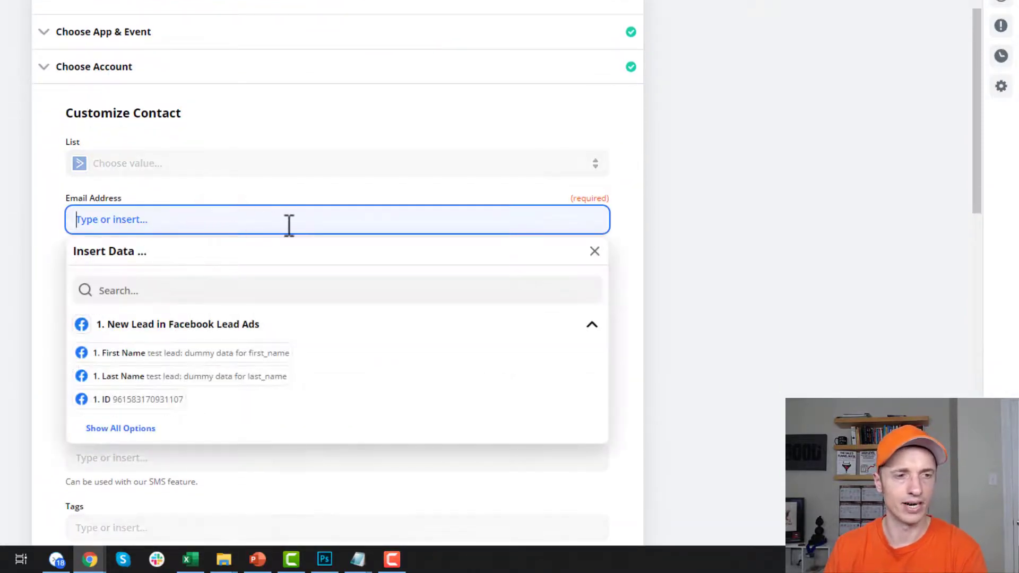
left_click(139, 430)
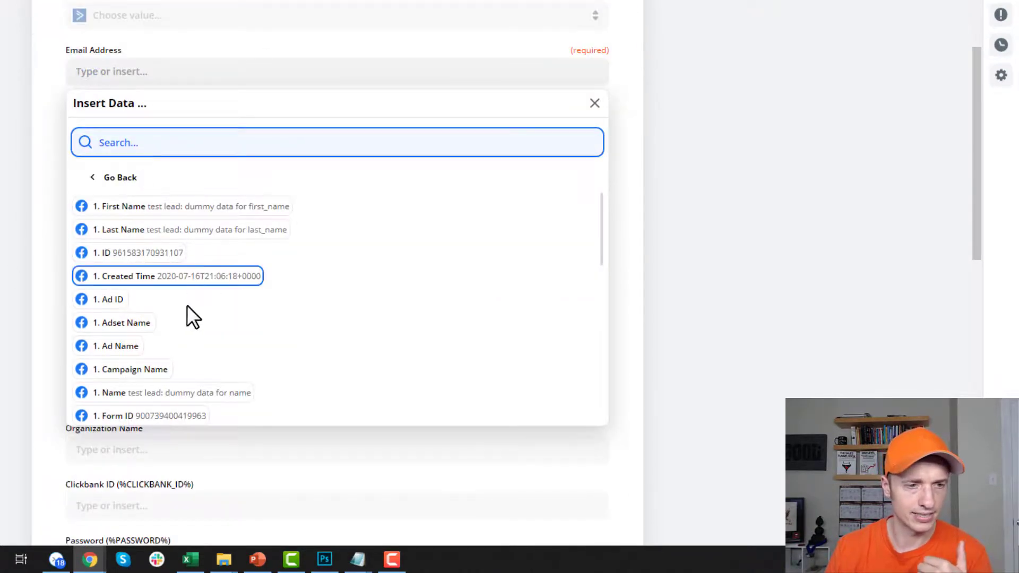
scroll(188, 318, "down", 3)
scroll(191, 276, "down", 2)
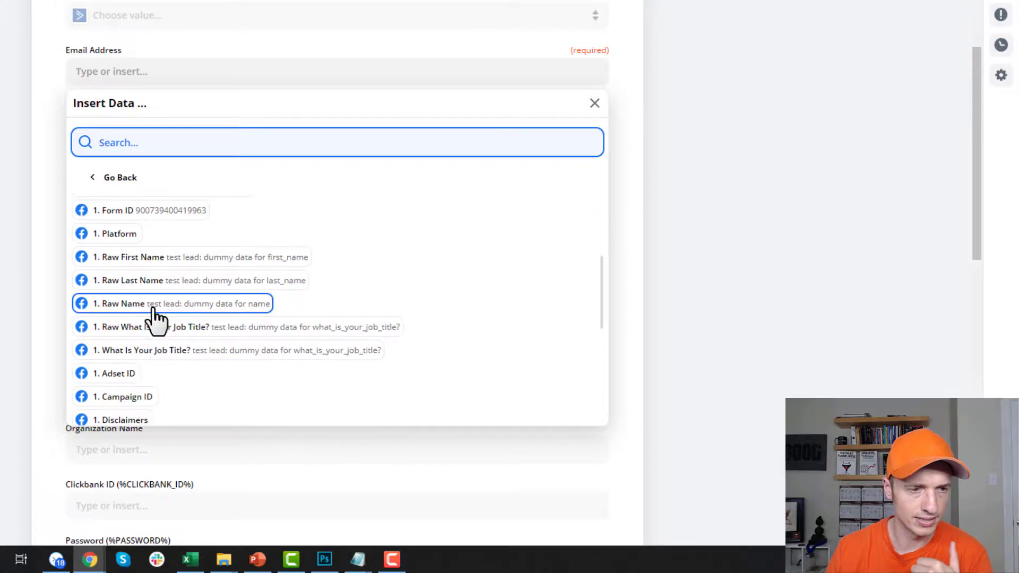
type("email")
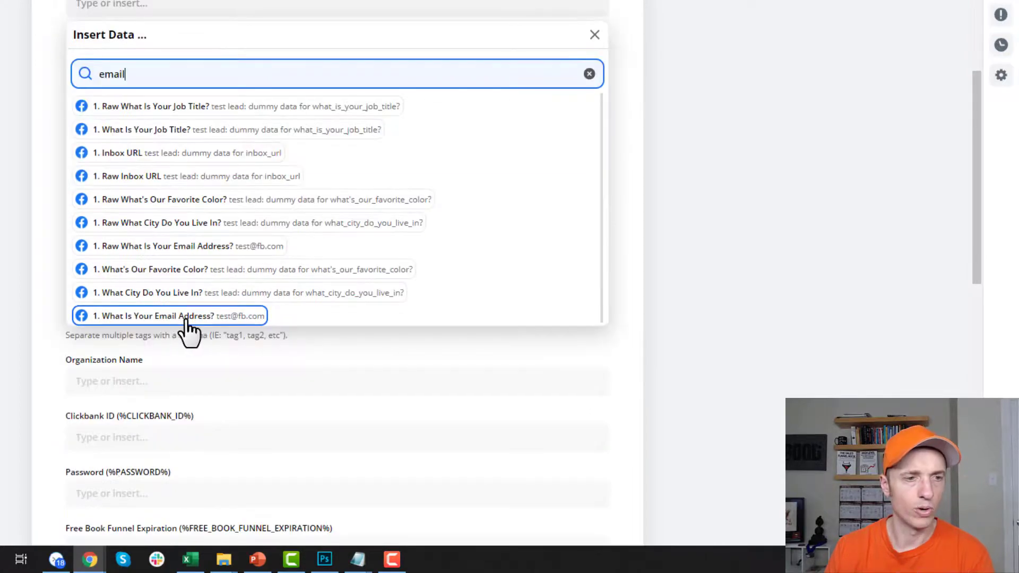
left_click(185, 317)
left_click(684, 252)
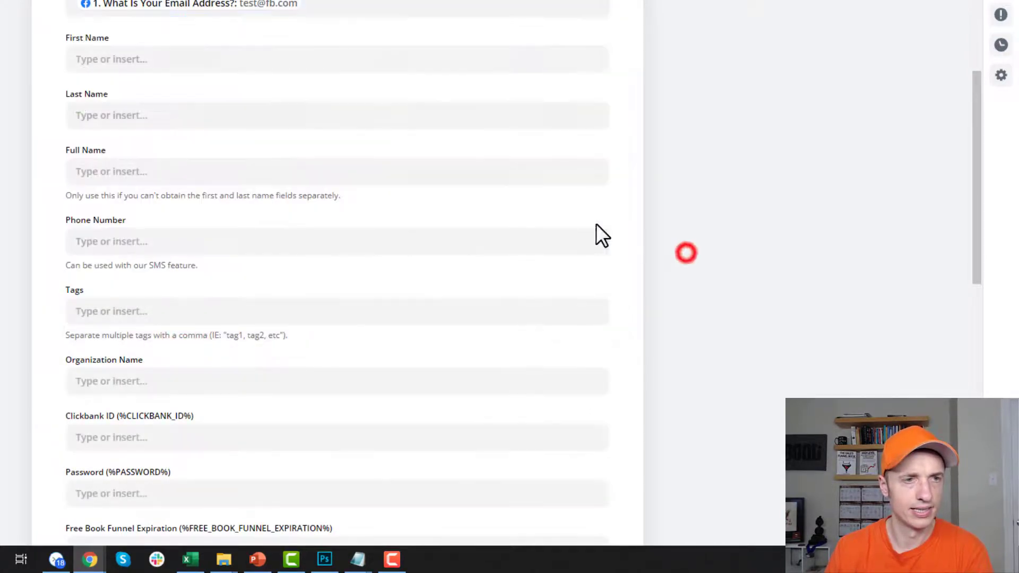
Map the lead's First Name and Last Name fields to the contact's matching name fields
left_click(160, 59)
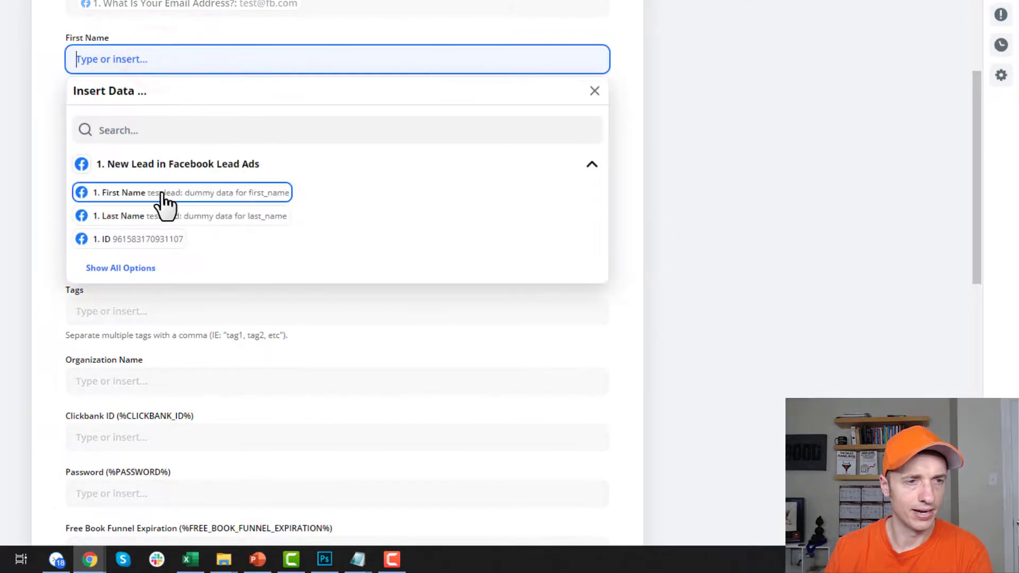
left_click(162, 194)
left_click(723, 253)
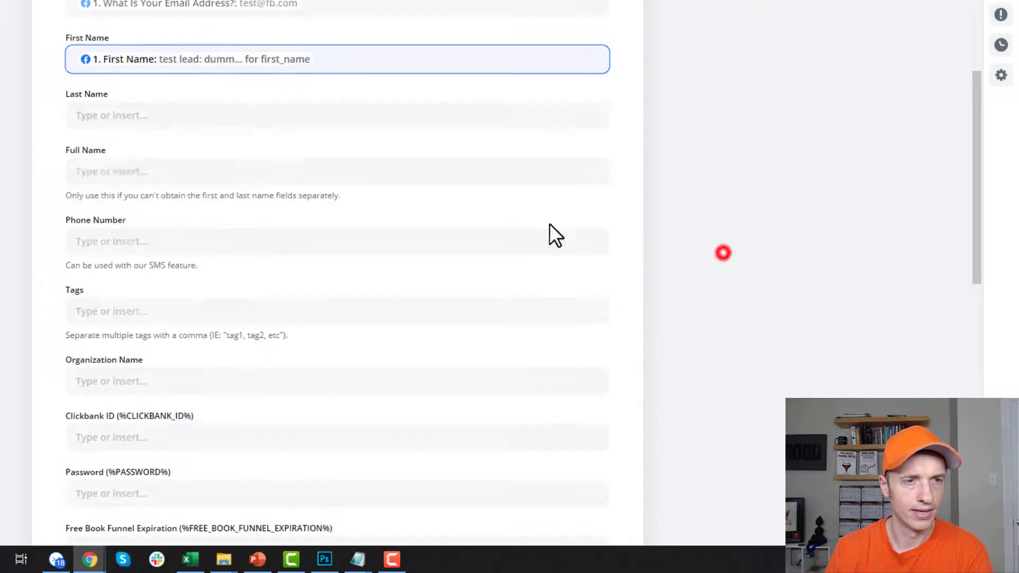
left_click(231, 115)
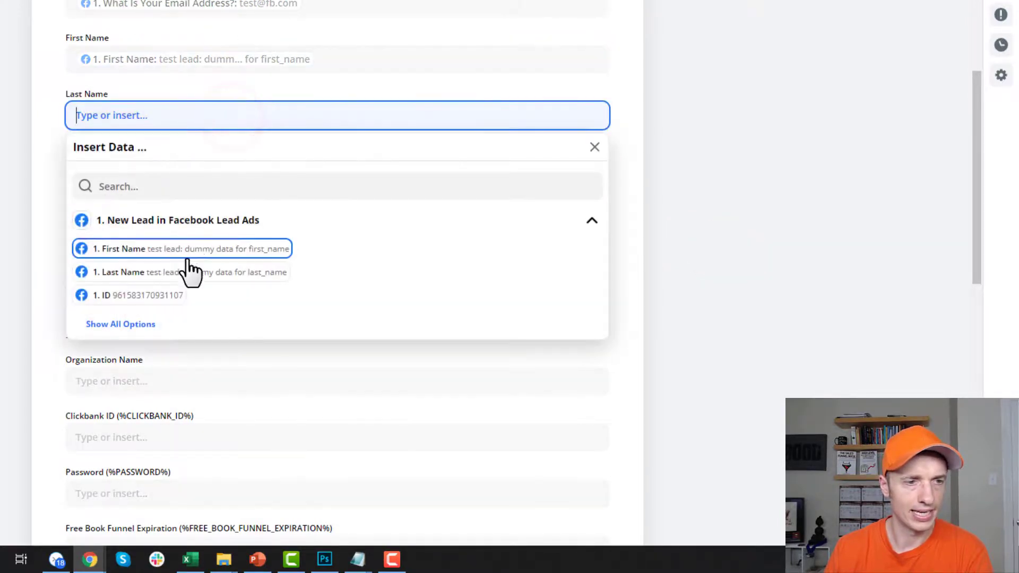
left_click(185, 272)
left_click(798, 252)
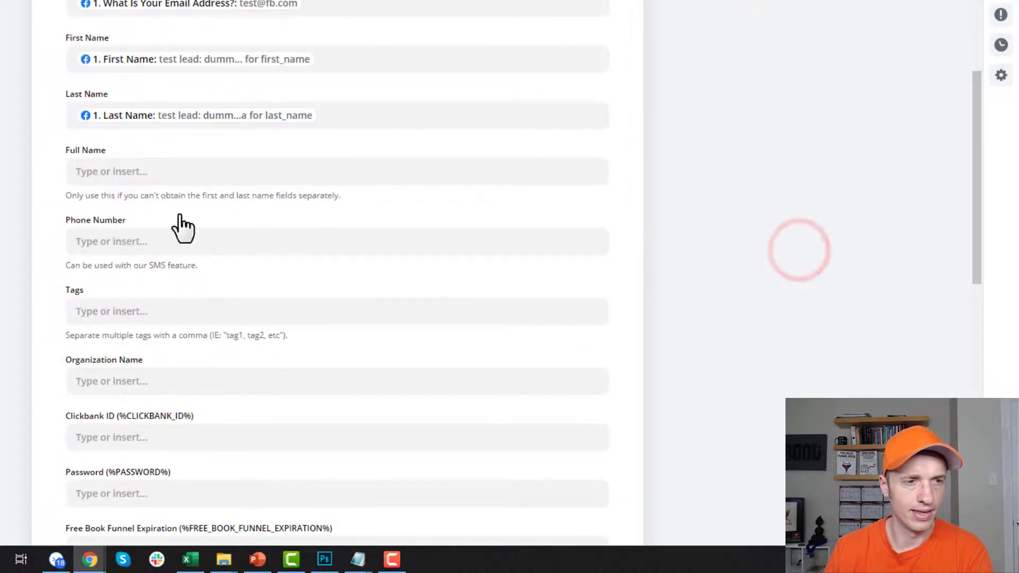
Search the lead data for "phon" to fill the contact's Phone Number, and close the search without inserting anything
scroll(159, 170, "down", 2)
left_click(160, 174)
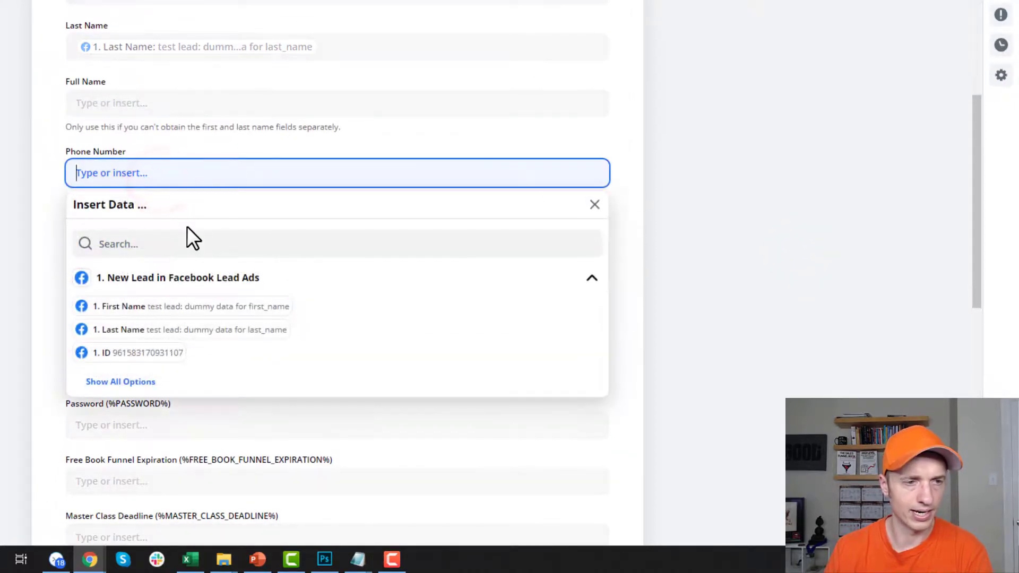
left_click(186, 240)
type("phon")
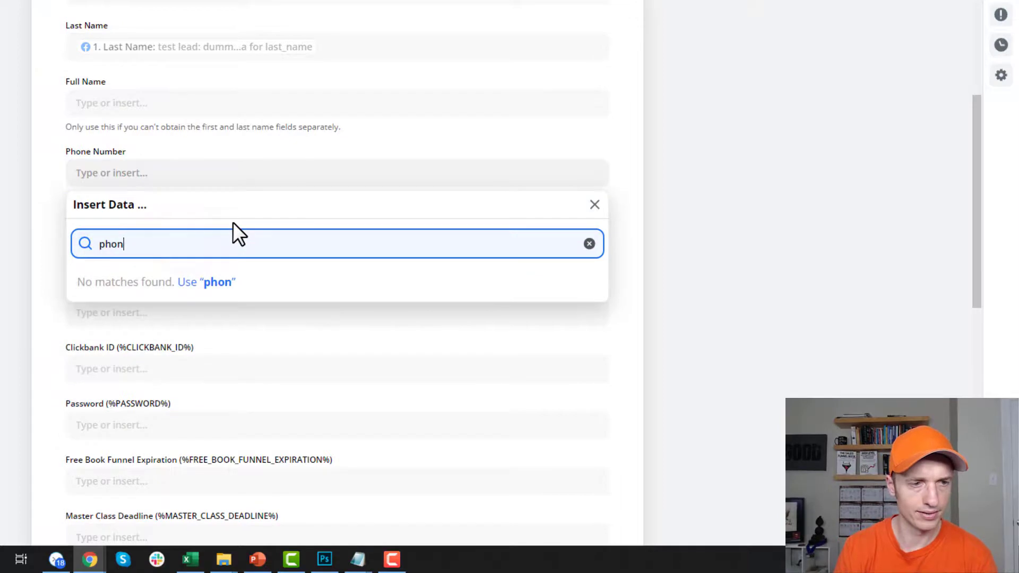
left_click(789, 257)
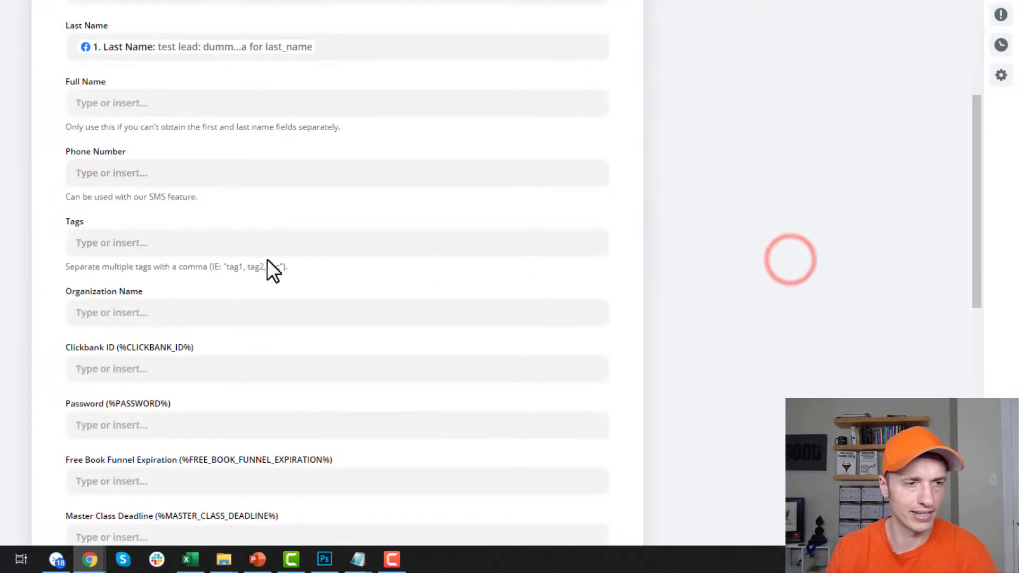
Map the lead's What Is Your Job Title? field to the contact's Organization Name, found by searching "job"
scroll(141, 201, "down", 3)
left_click(139, 174)
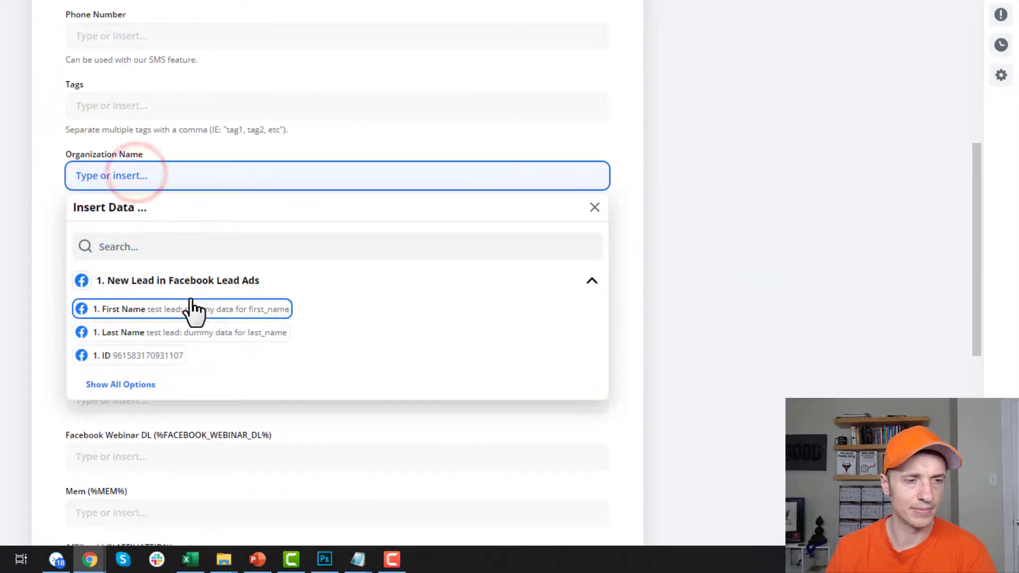
type("job")
left_click(136, 302)
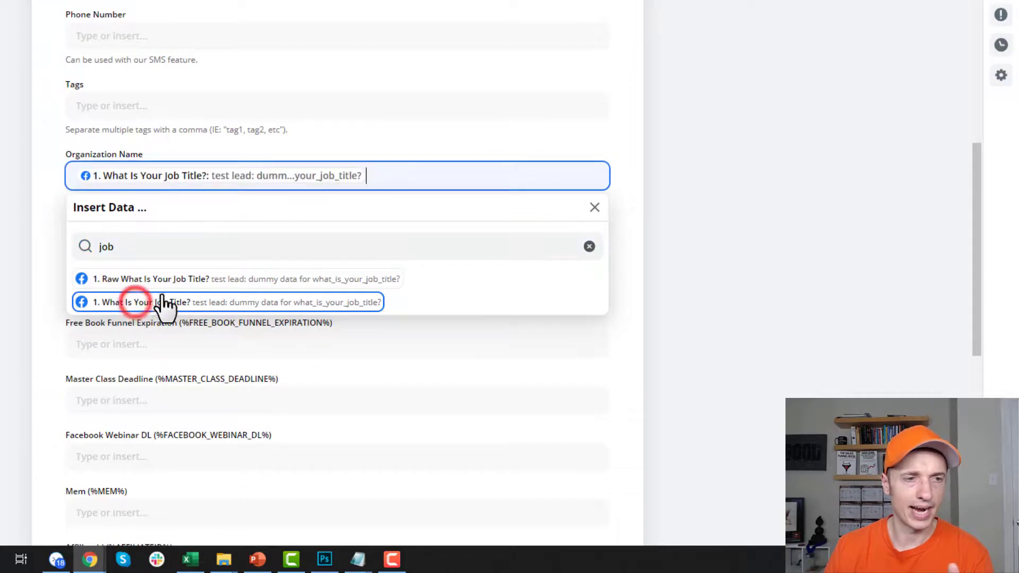
left_click(741, 294)
Review the remaining custom contact fields, leave them empty and finish customizing the contact
scroll(148, 202, "down", 3)
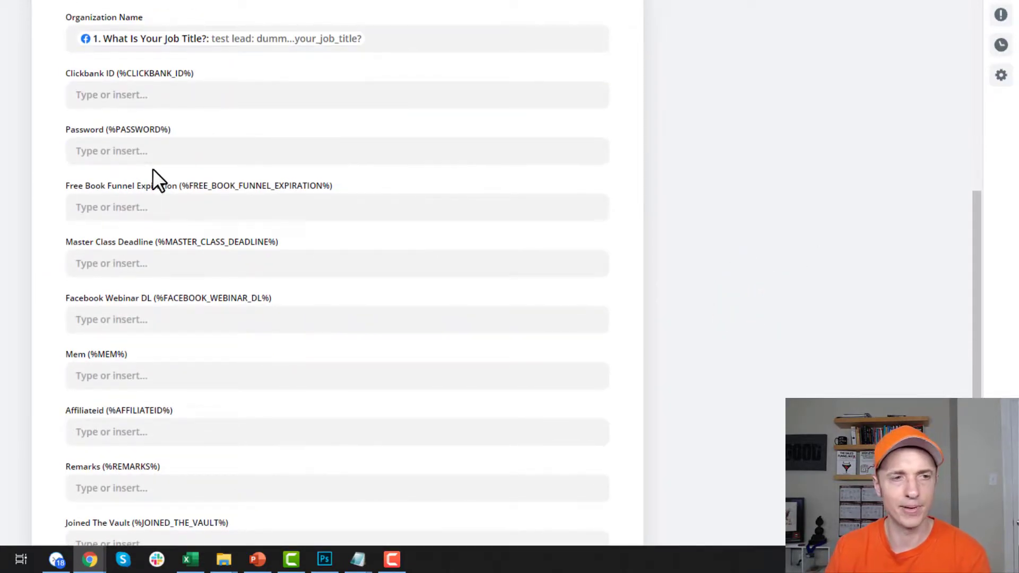
scroll(159, 164, "up", 2)
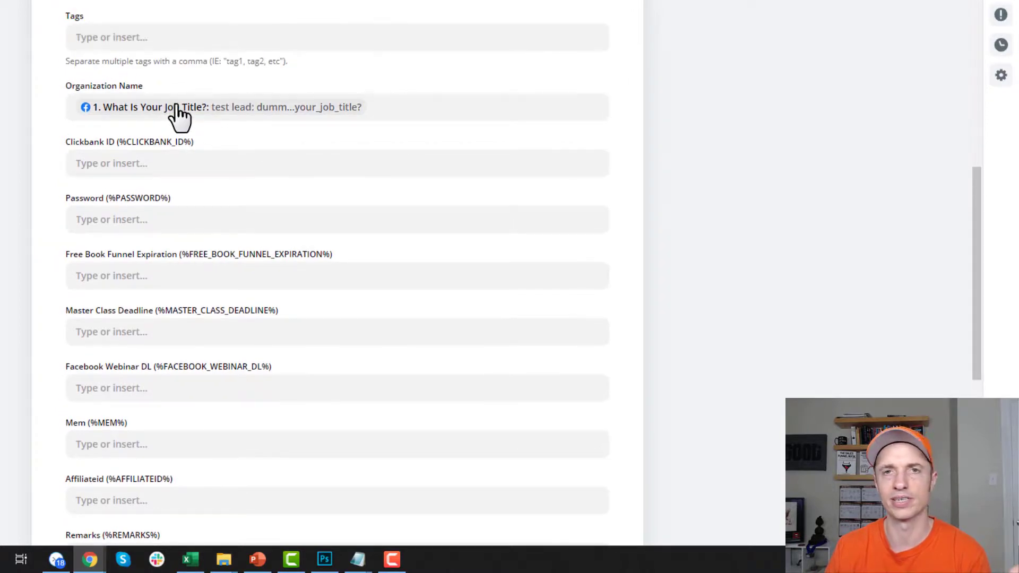
scroll(284, 250, "down", 8)
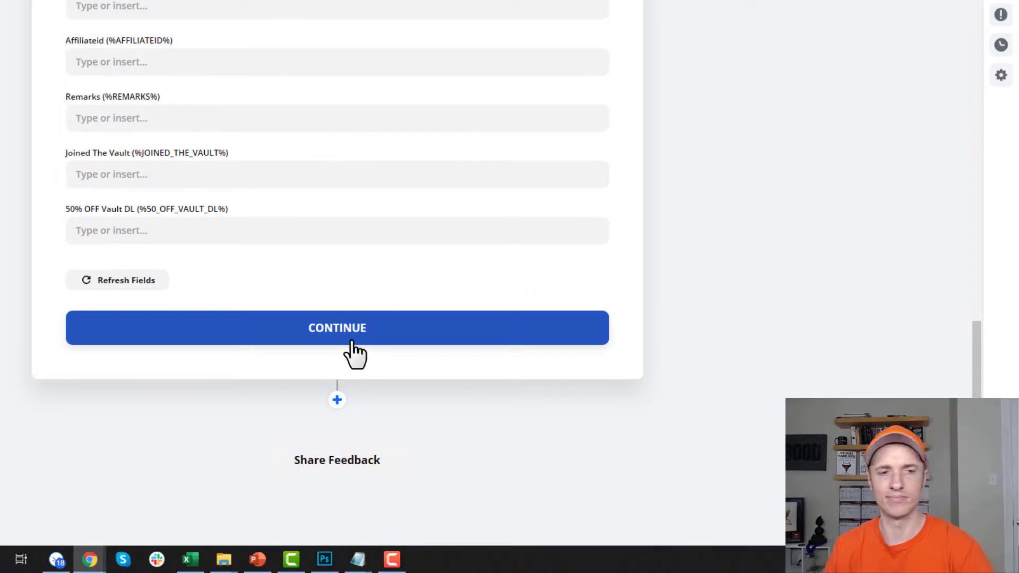
left_click(352, 343)
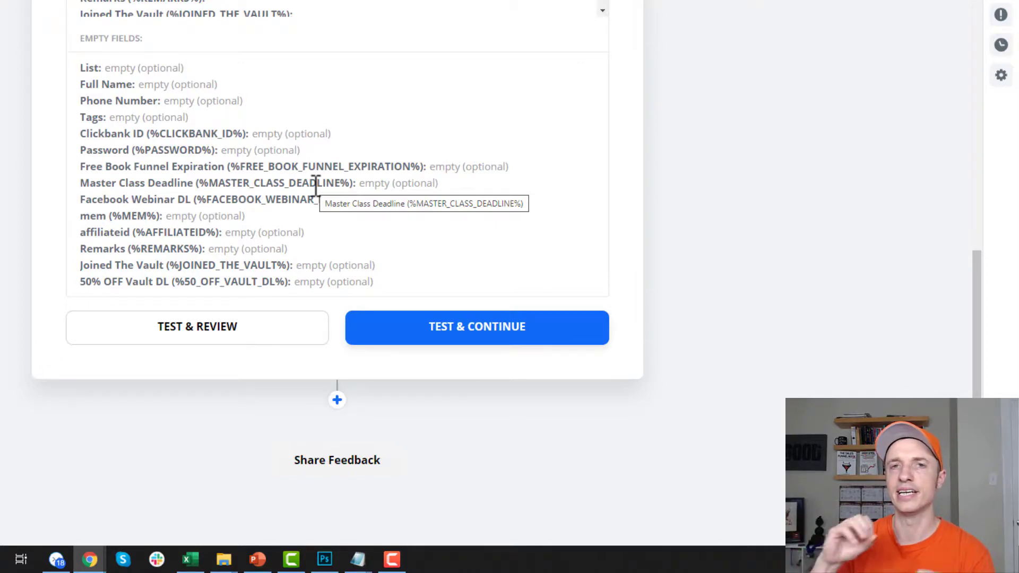
Skip the test of the Create/Update Contact action and turn the Zap on
scroll(508, 337, "up", 2)
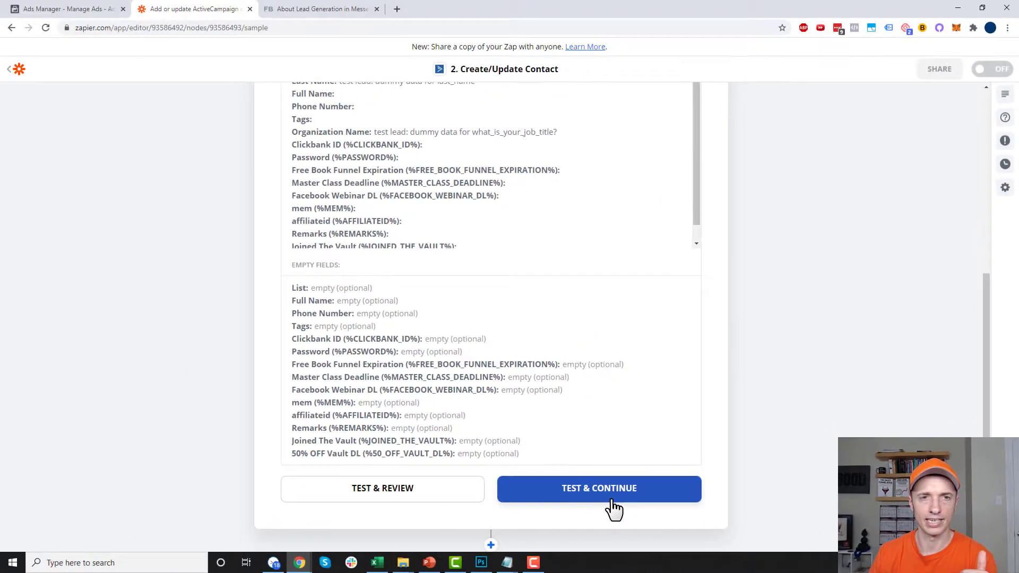
scroll(613, 501, "up", 3)
left_click(674, 112)
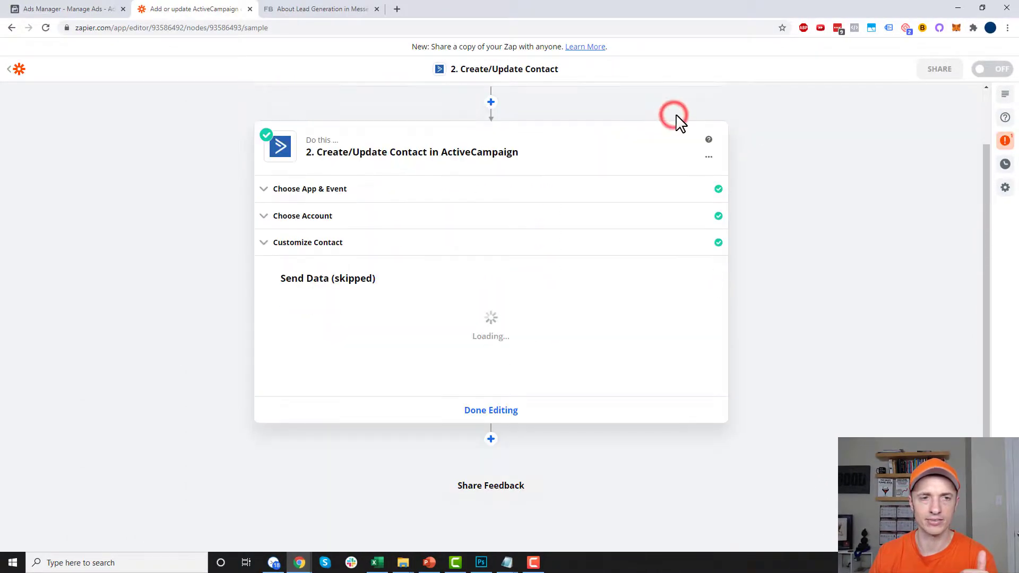
left_click(552, 541)
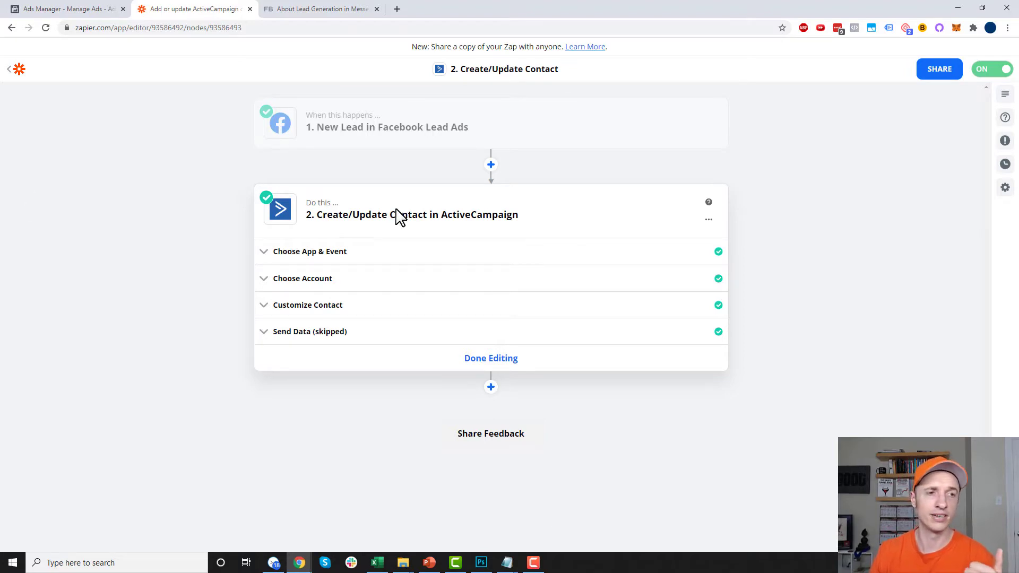
Open the options of the Create/Update Contact in ActiveCampaign action
left_click(710, 219)
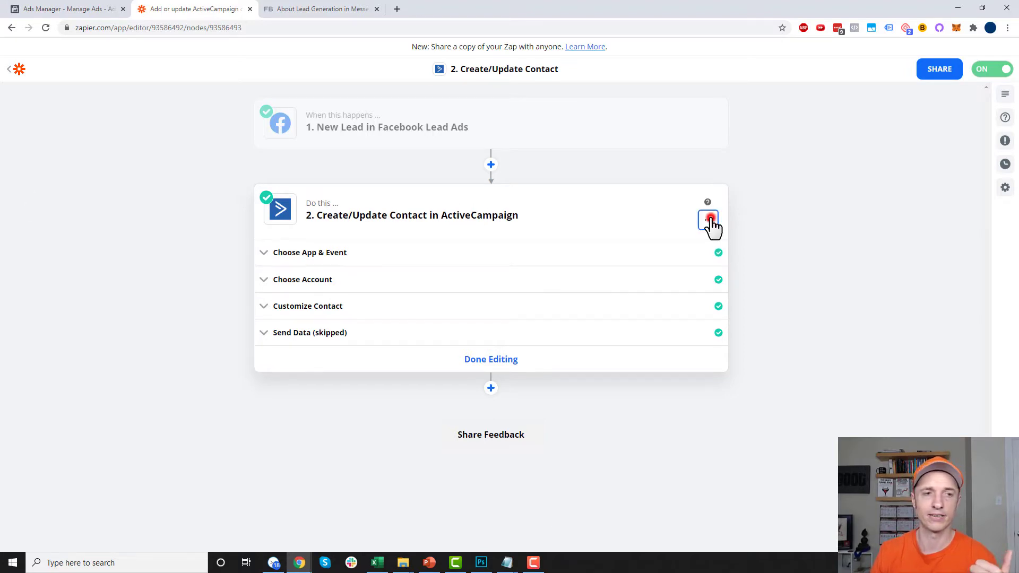